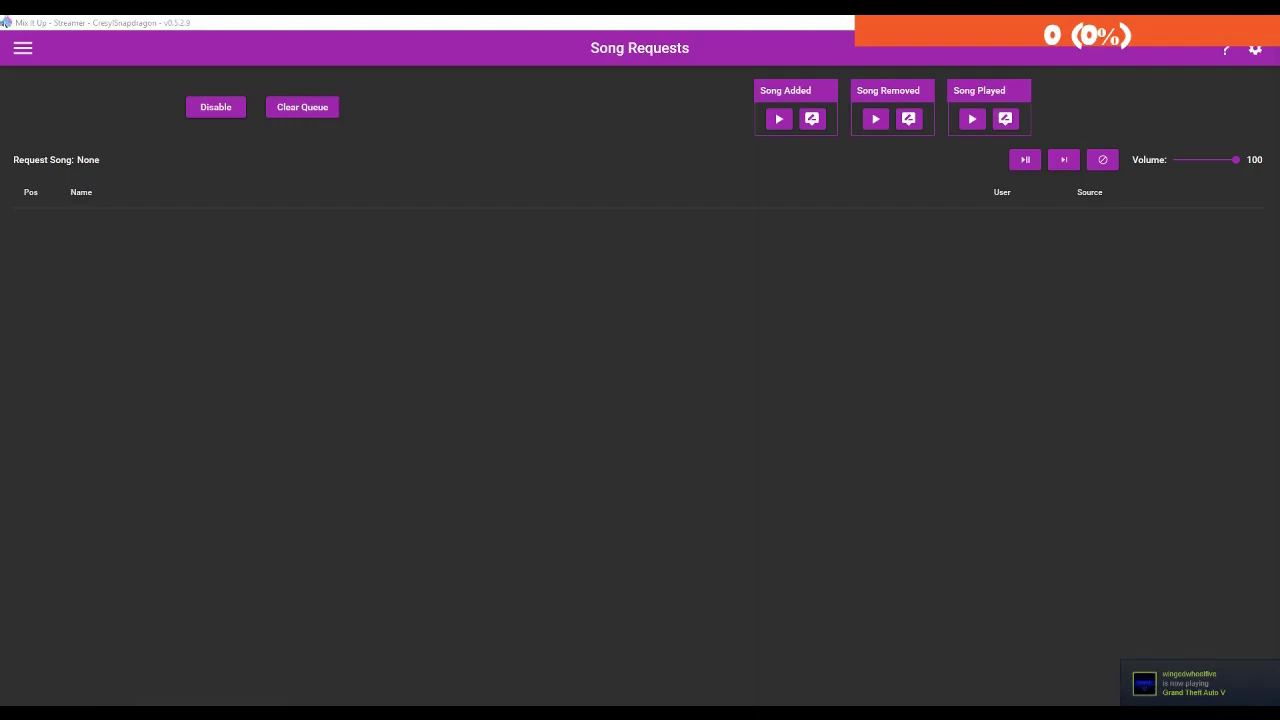
# Go to the Song Requests page.
pyautogui.click(23, 48)
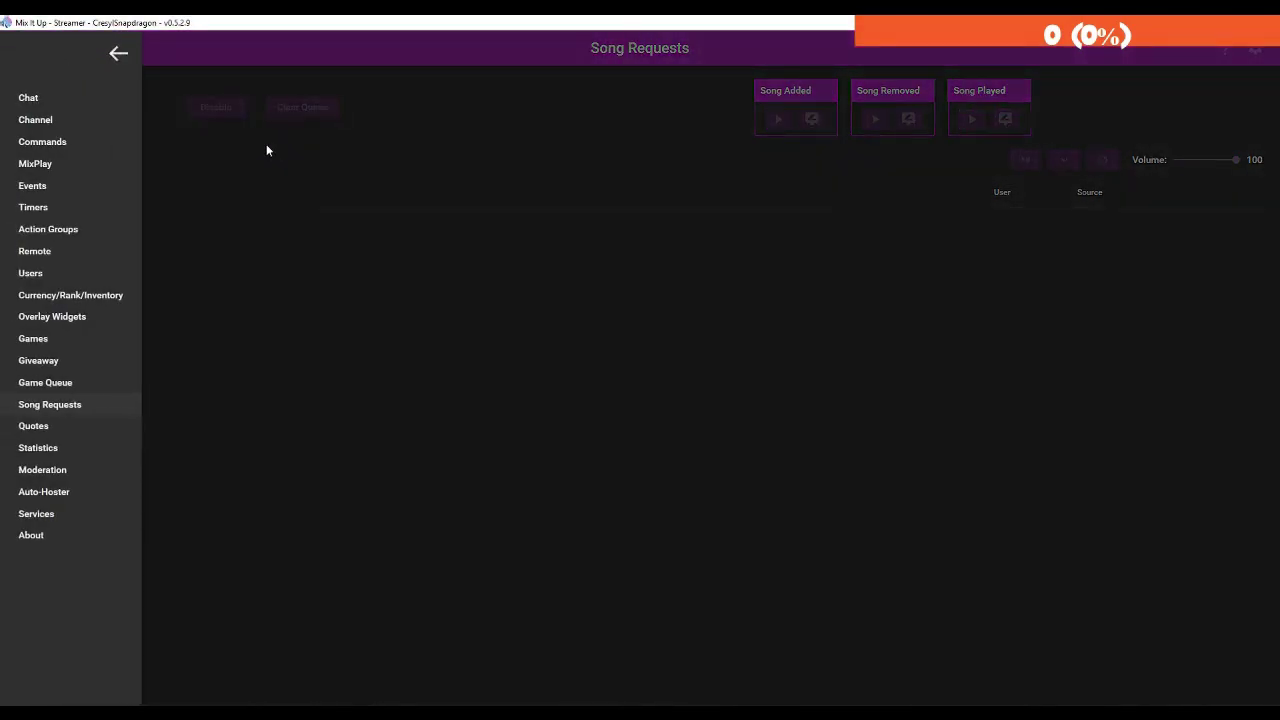
pyautogui.click(267, 150)
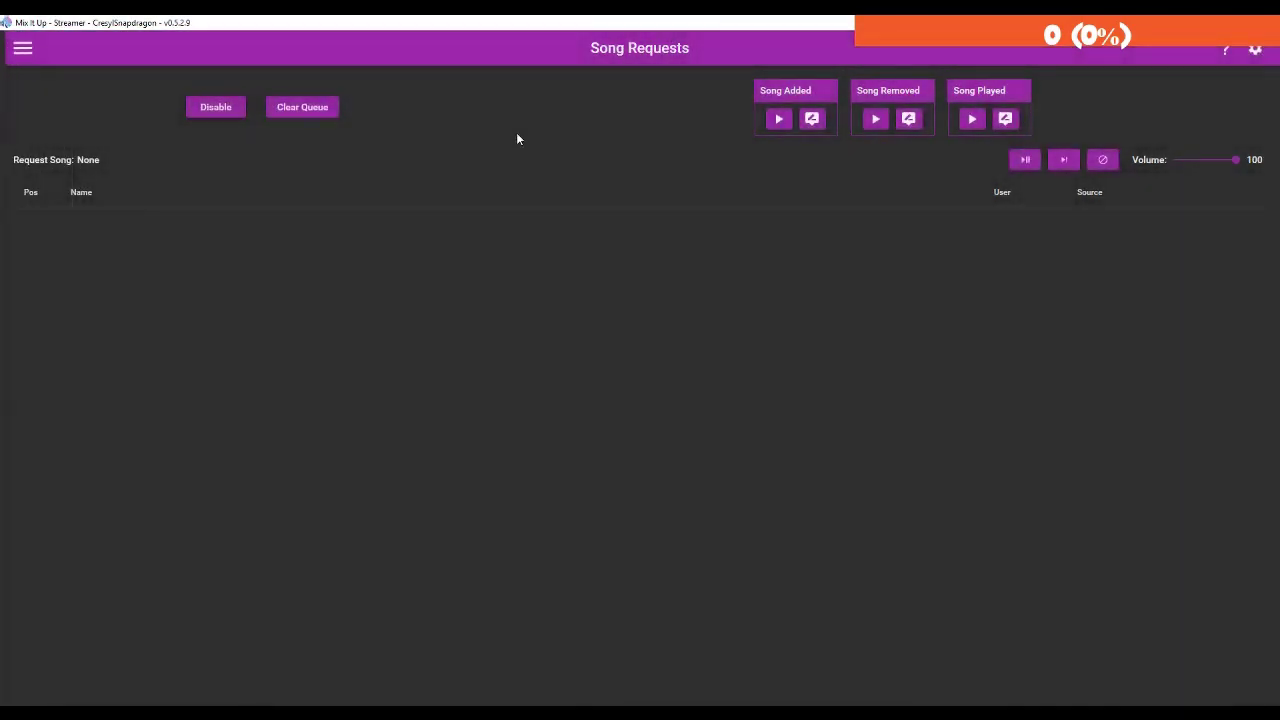
pyautogui.click(23, 50)
pyautogui.click(72, 406)
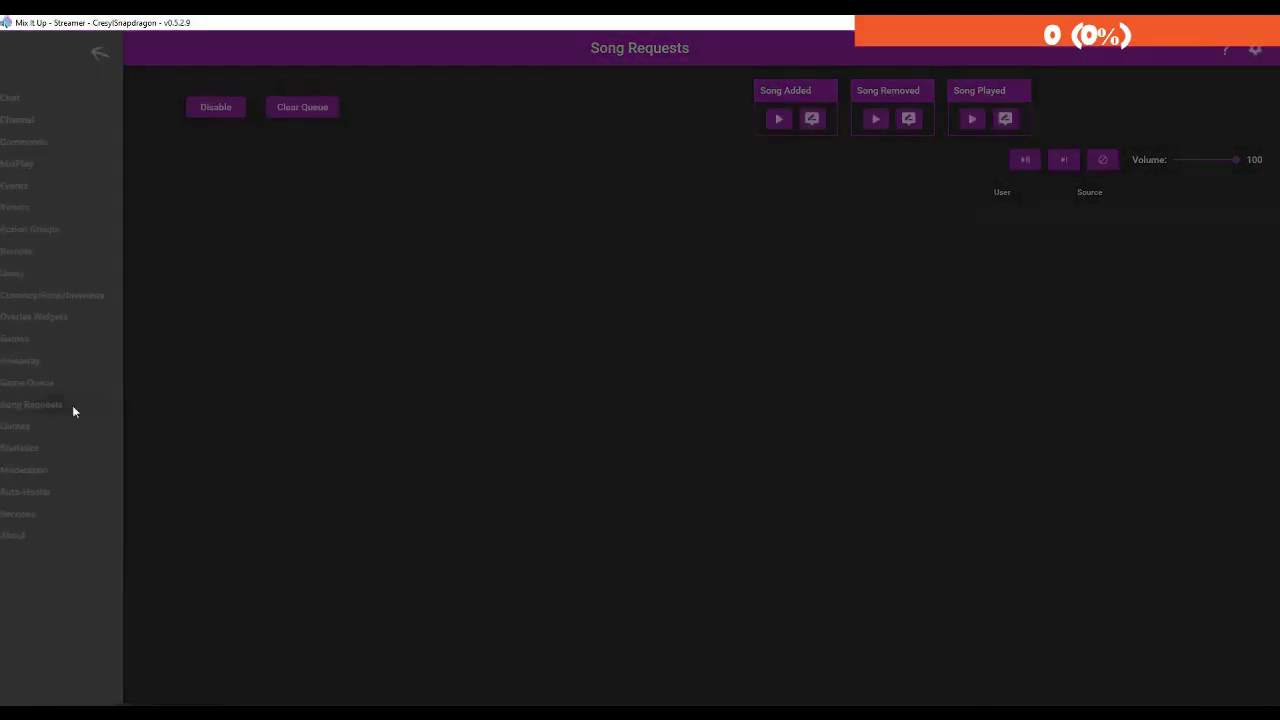
# Review the song request settings, including the song services, subscriber priority and maximum requests per person.
pyautogui.click(1256, 52)
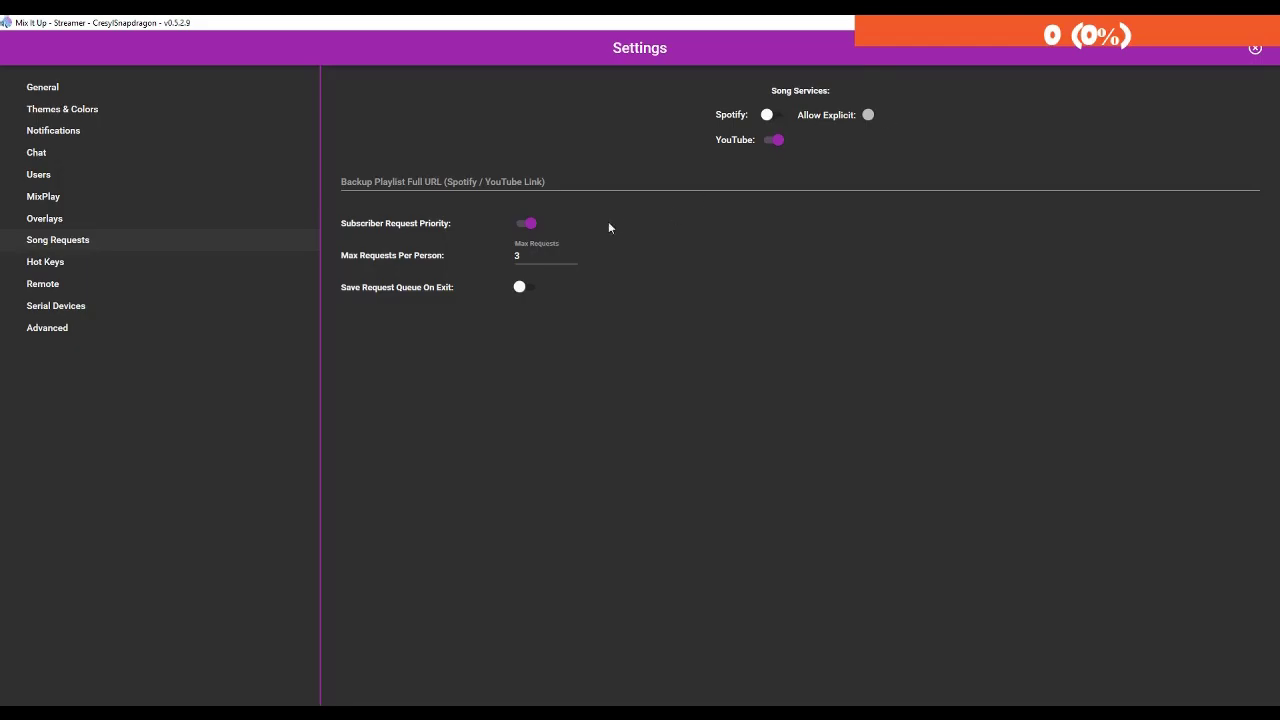
pyautogui.click(540, 256)
pyautogui.click(1255, 48)
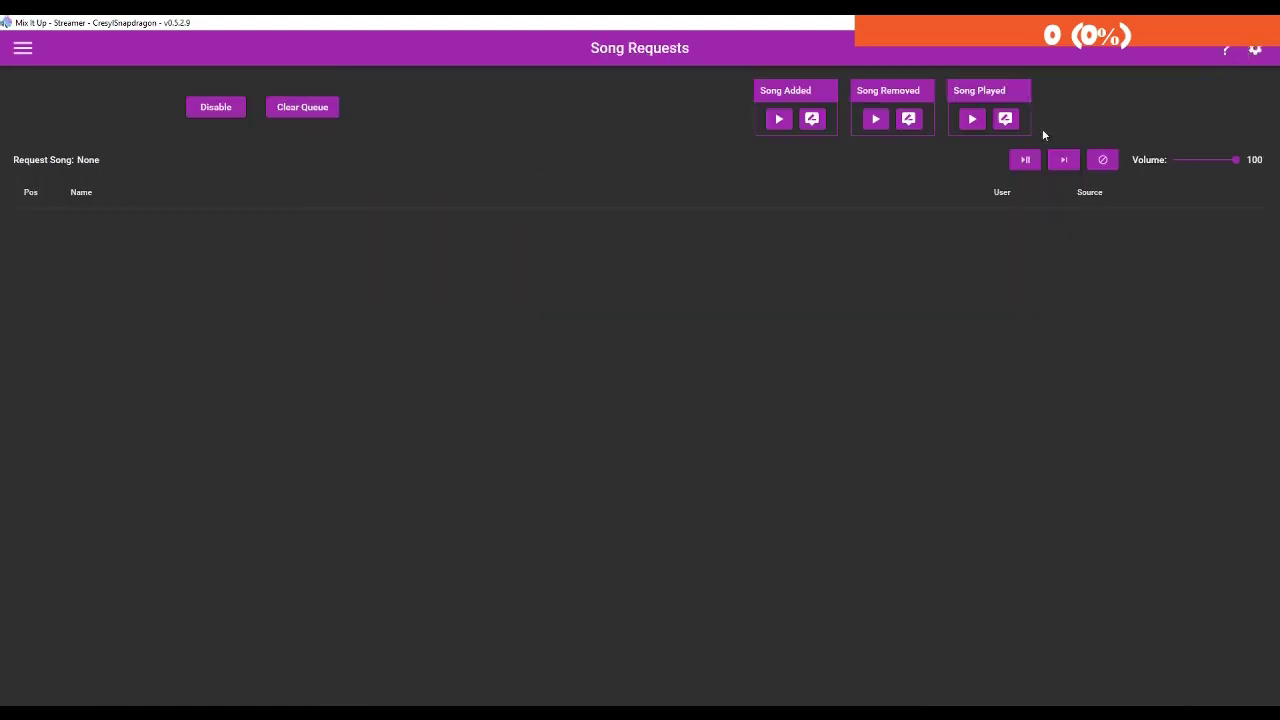
# Disable song requests.
pyautogui.click(233, 109)
pyautogui.click(226, 111)
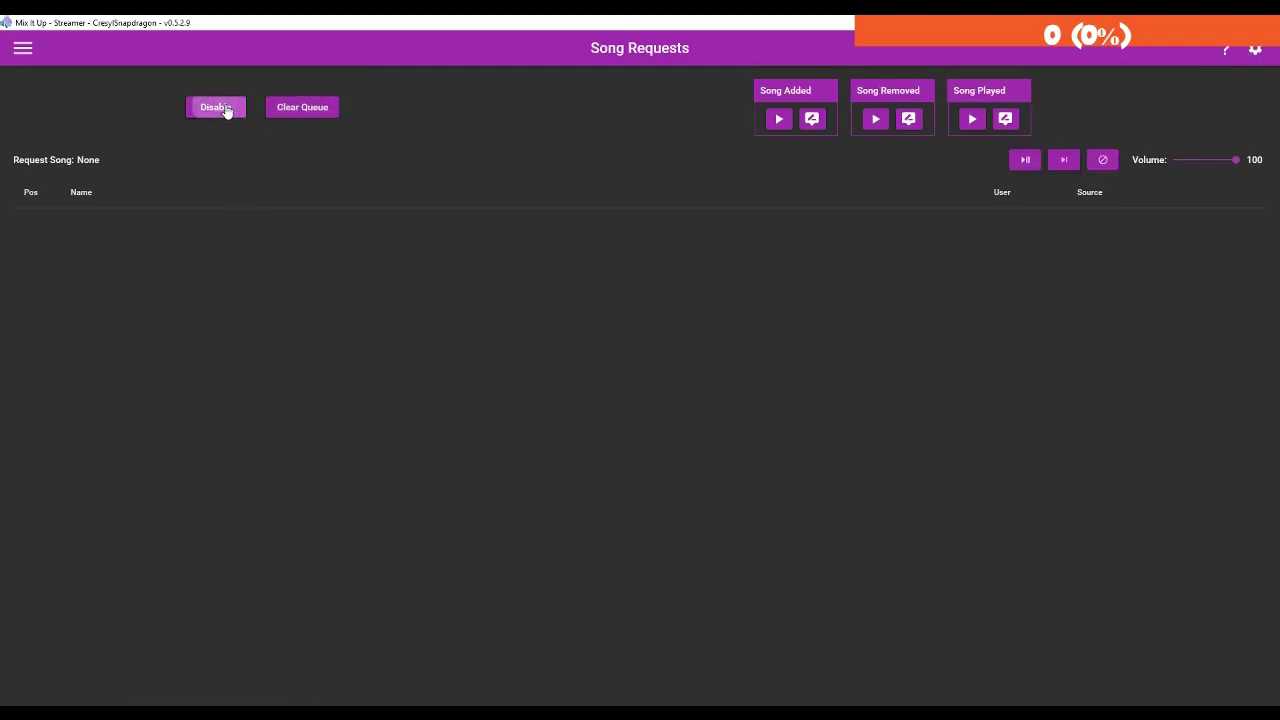
pyautogui.click(226, 111)
# Create a new advanced command named Song Request with the chat trigger sr on the Commands page.
pyautogui.click(22, 47)
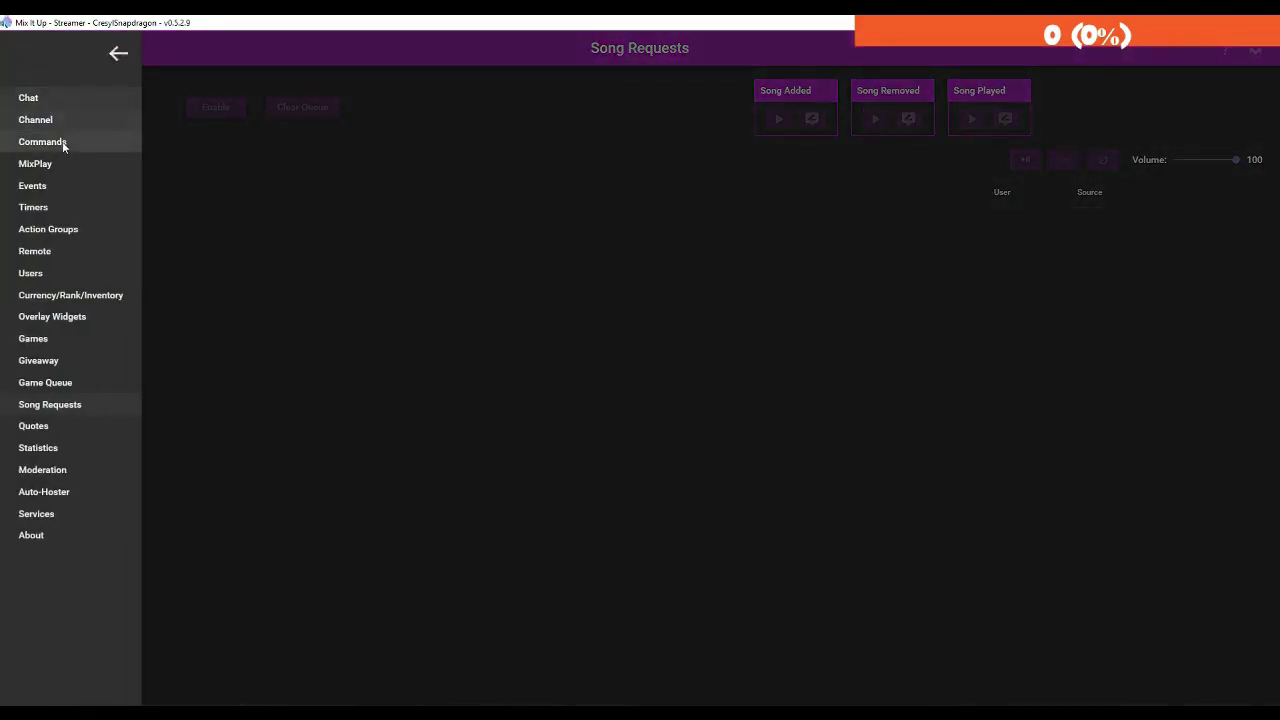
pyautogui.click(66, 141)
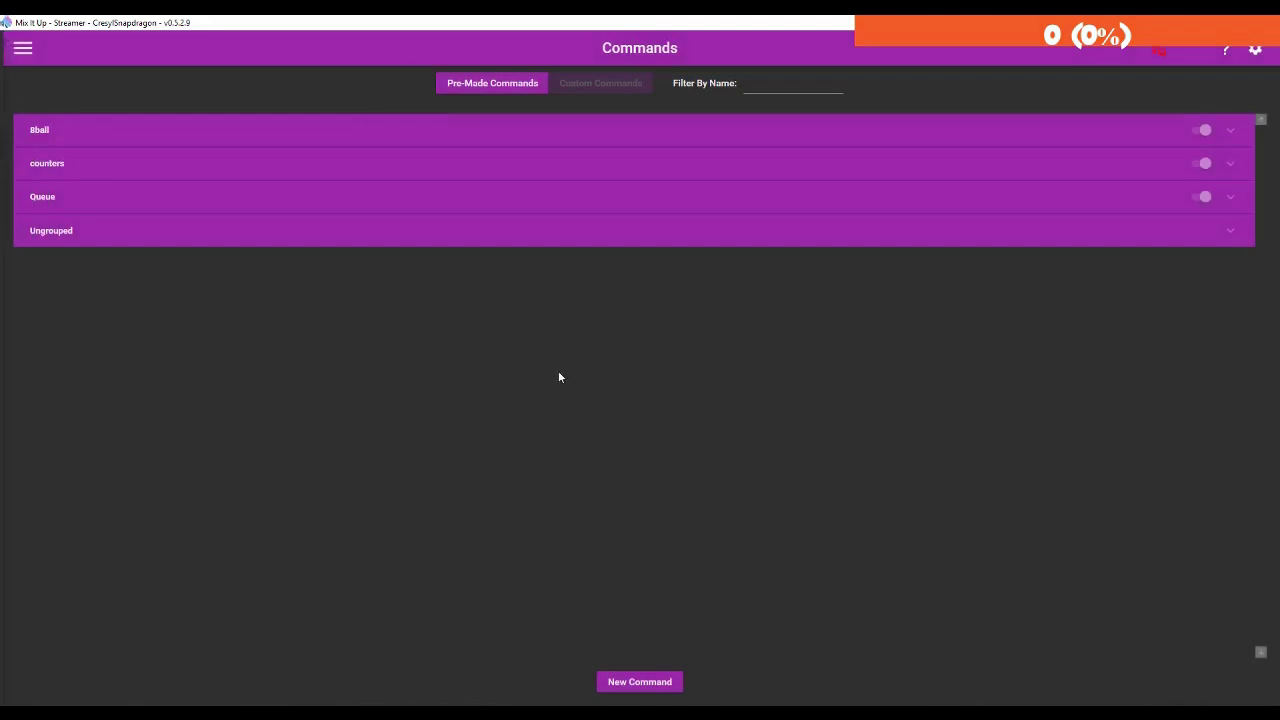
pyautogui.click(662, 688)
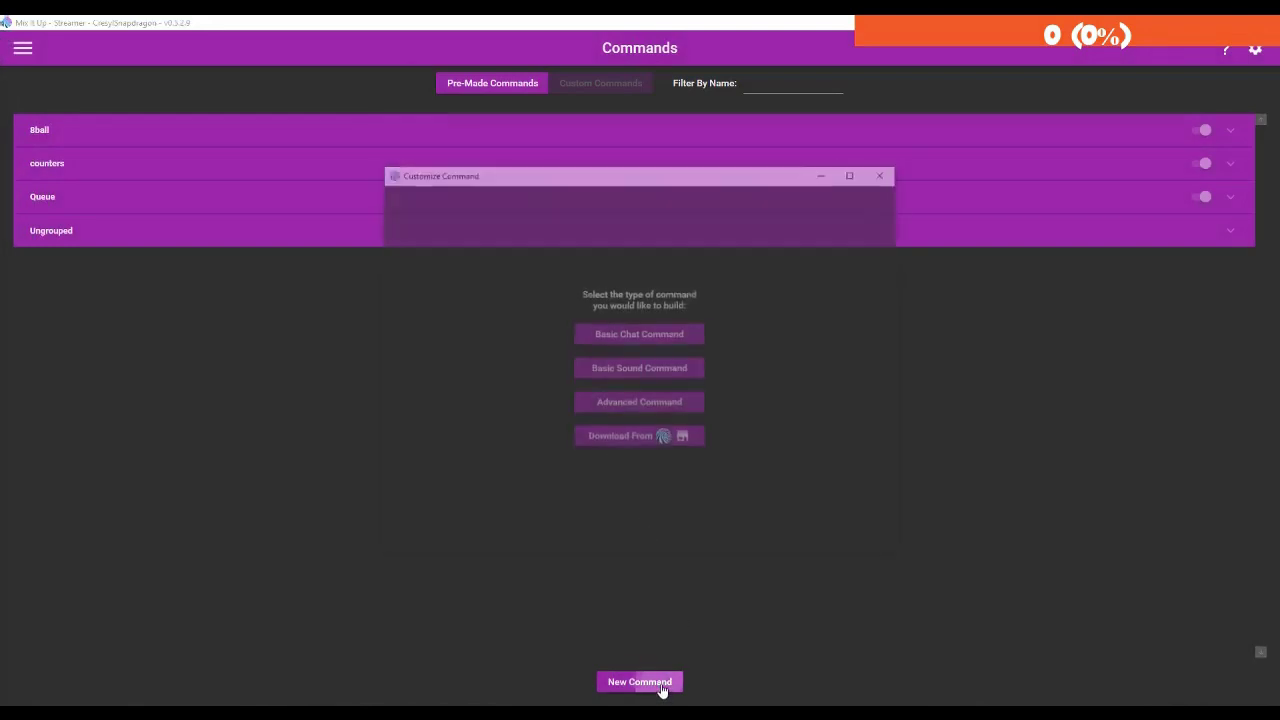
pyautogui.click(678, 408)
pyautogui.click(512, 206)
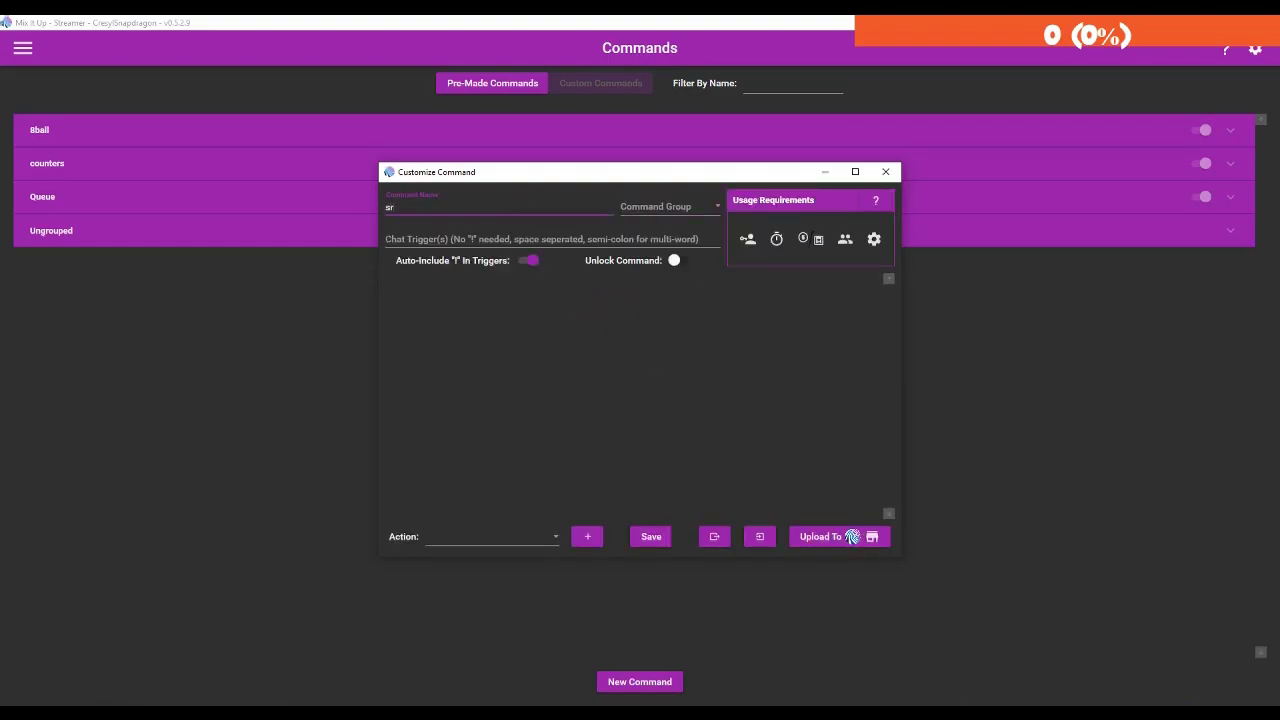
pyautogui.write('sr')
pyautogui.press('BackSpace')
pyautogui.press('BackSpace')
pyautogui.write('Song Request')
pyautogui.press('Tab')
pyautogui.write('sr')
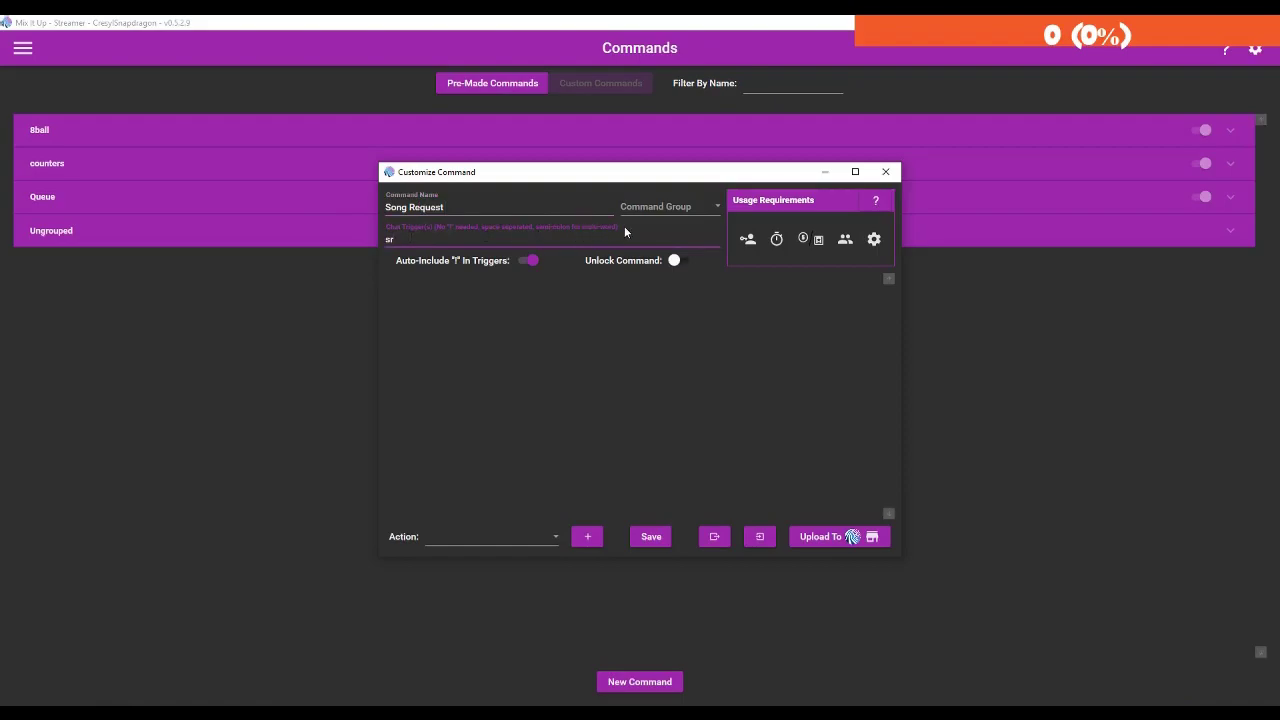
# Assign the Song Request command to a new command group named Songs Request.
pyautogui.click(670, 207)
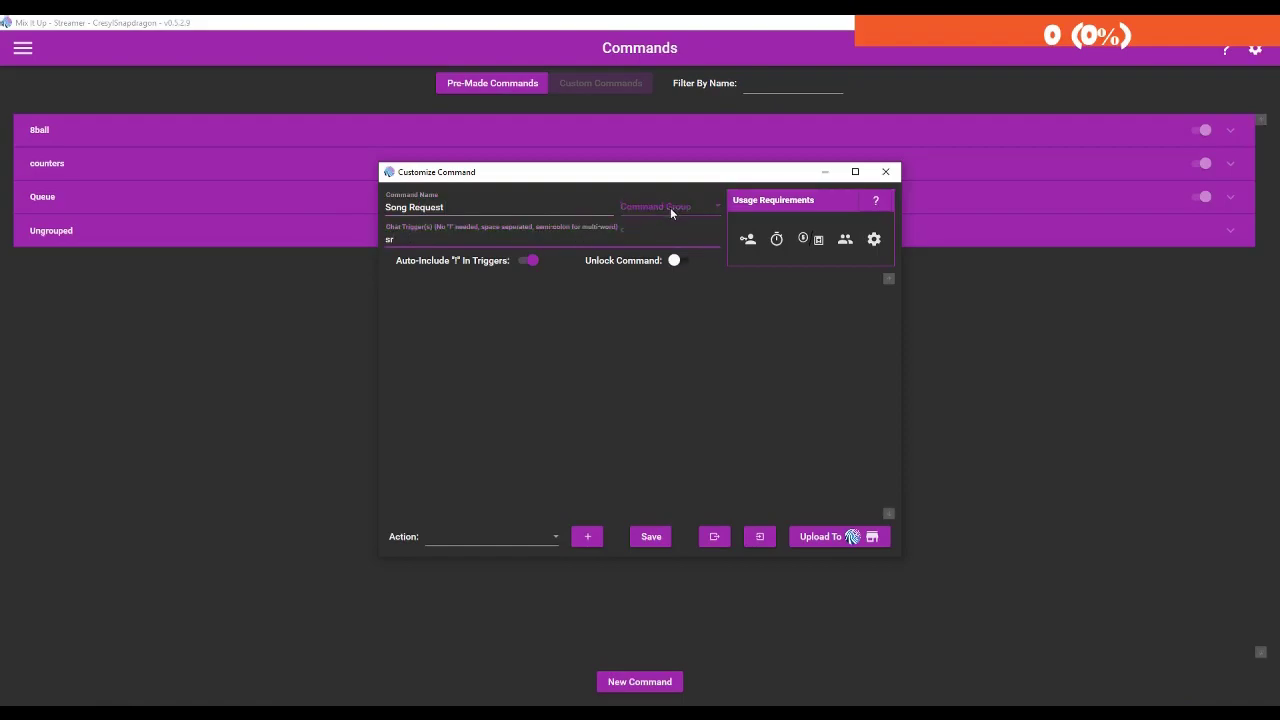
pyautogui.write('Songs')
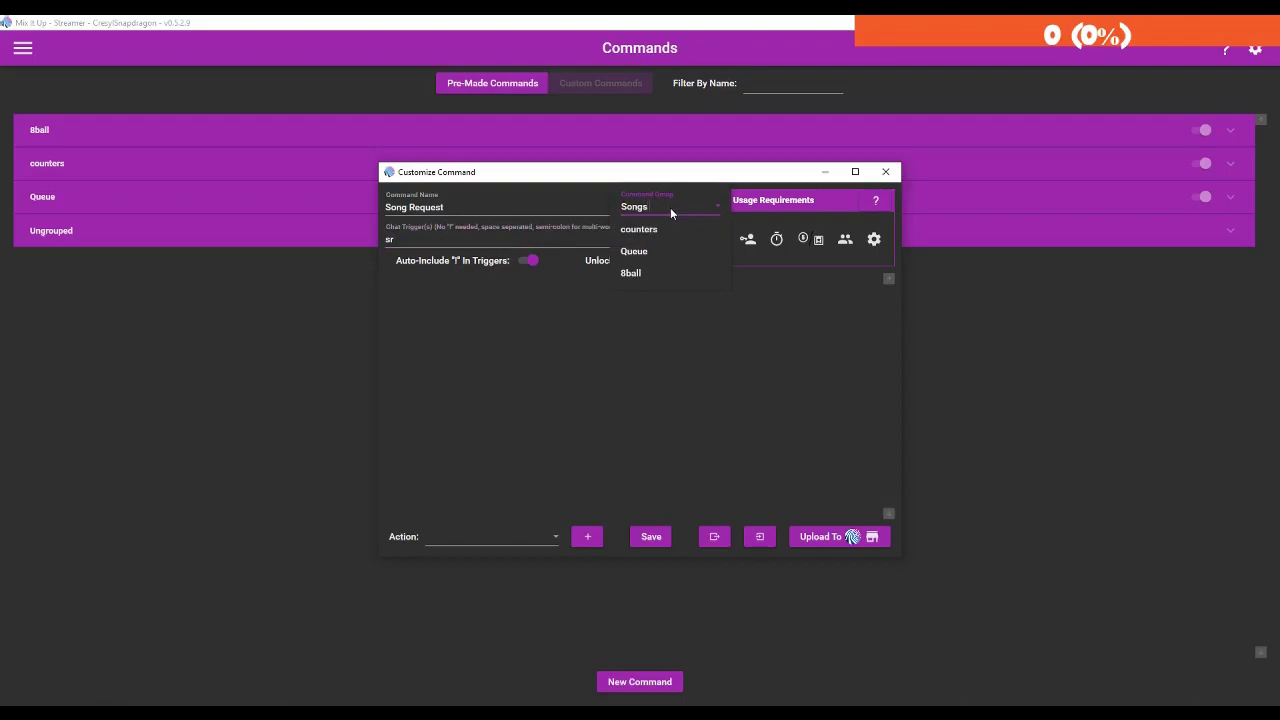
pyautogui.write(' Request')
pyautogui.click(612, 359)
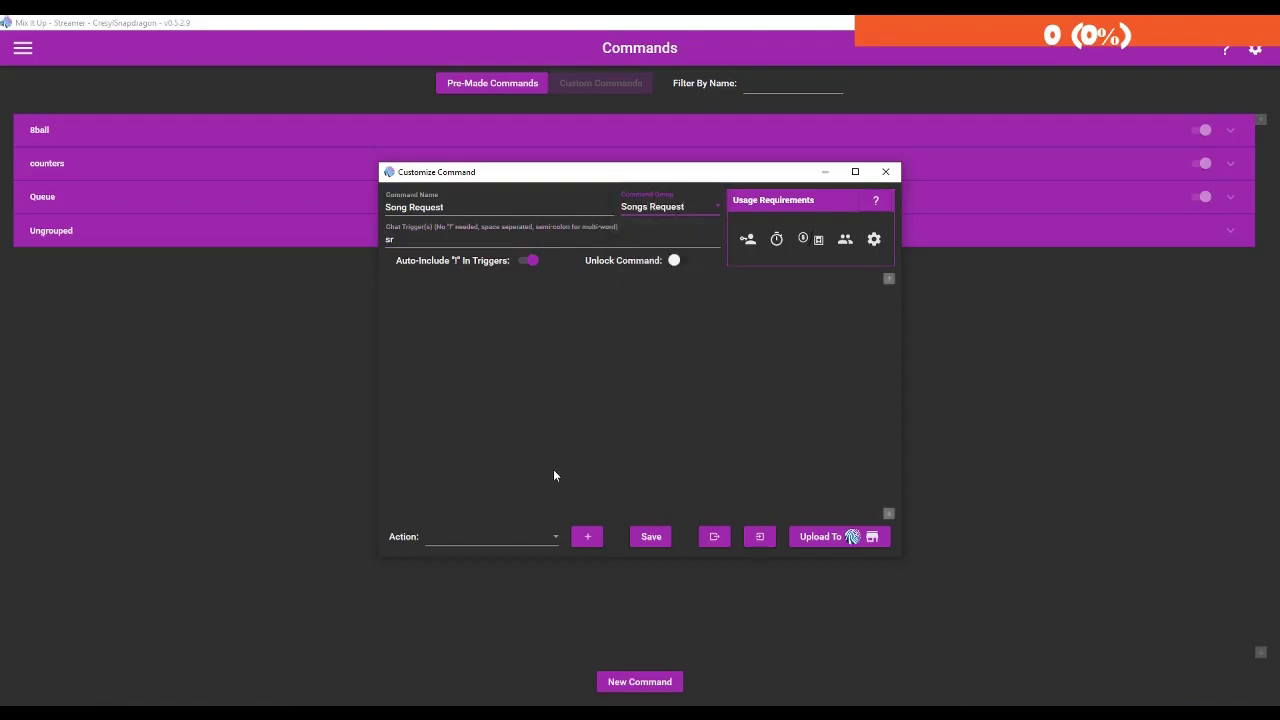
# Add a Song Request action set to Search Songs & Pick First Result with YouTube as the service, and save the command.
pyautogui.click(505, 536)
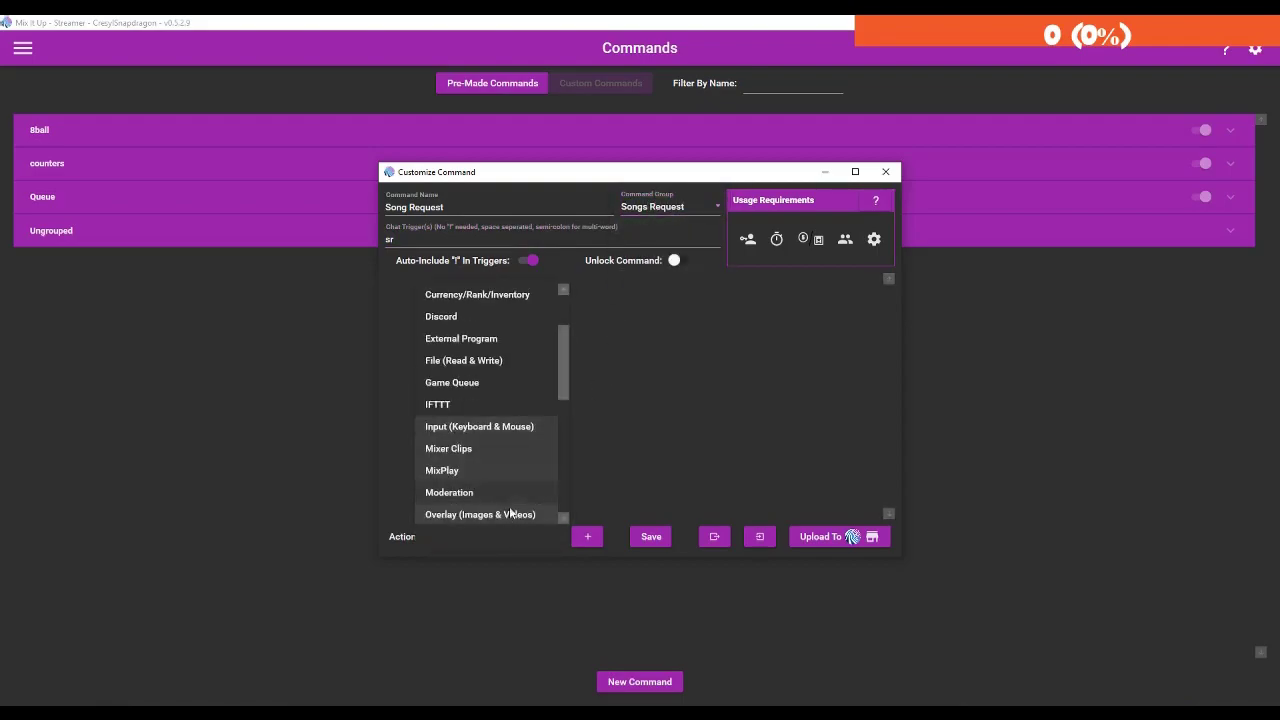
pyautogui.scroll(-3, 513, 378)
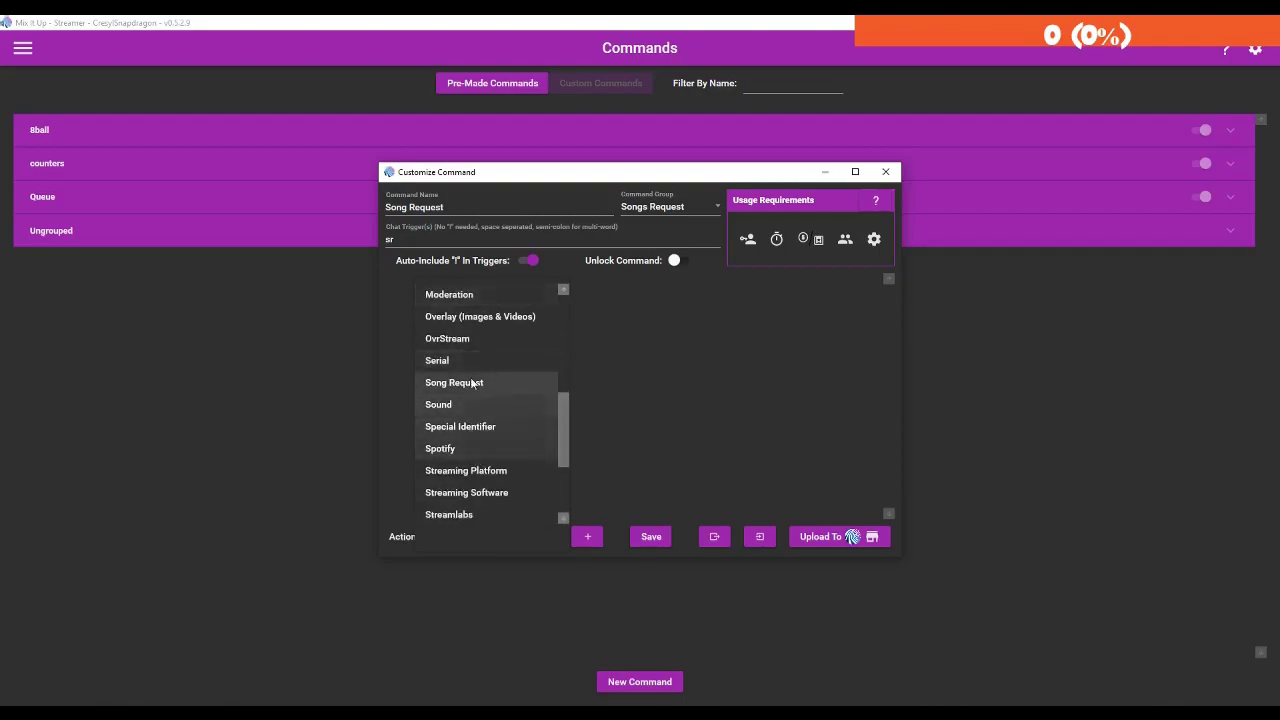
pyautogui.click(465, 382)
pyautogui.click(587, 536)
pyautogui.click(496, 332)
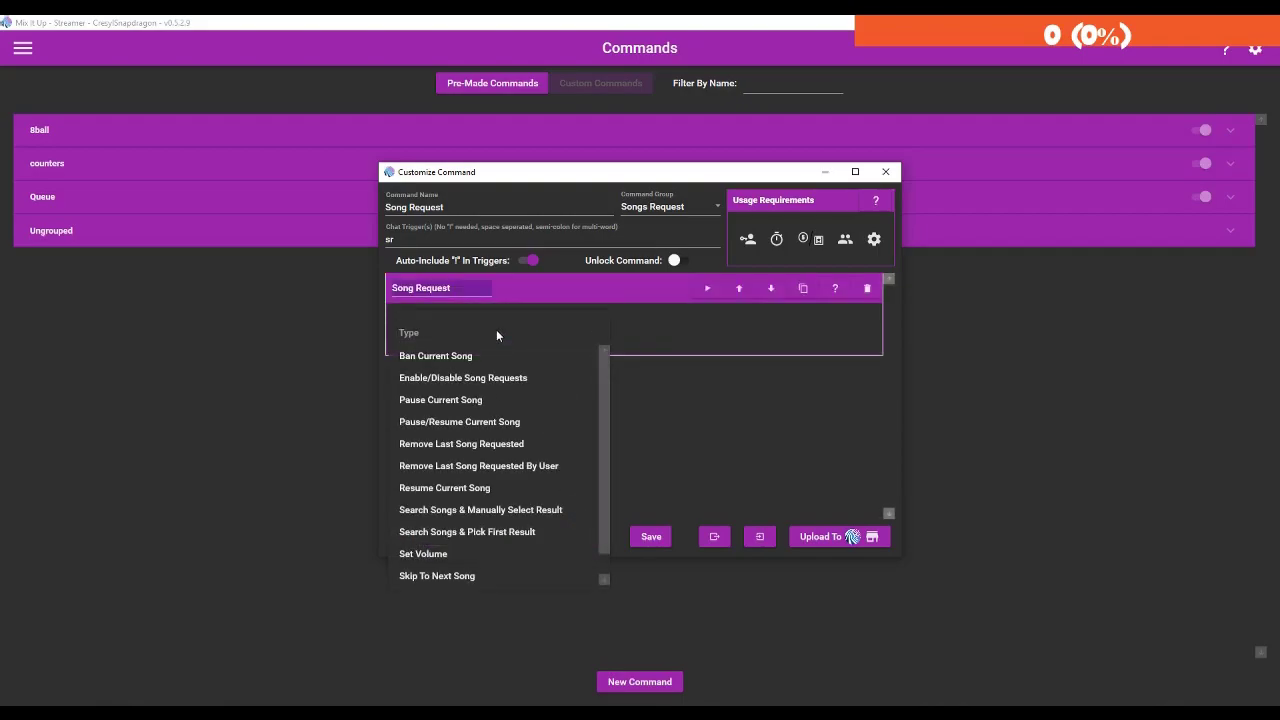
pyautogui.click(495, 533)
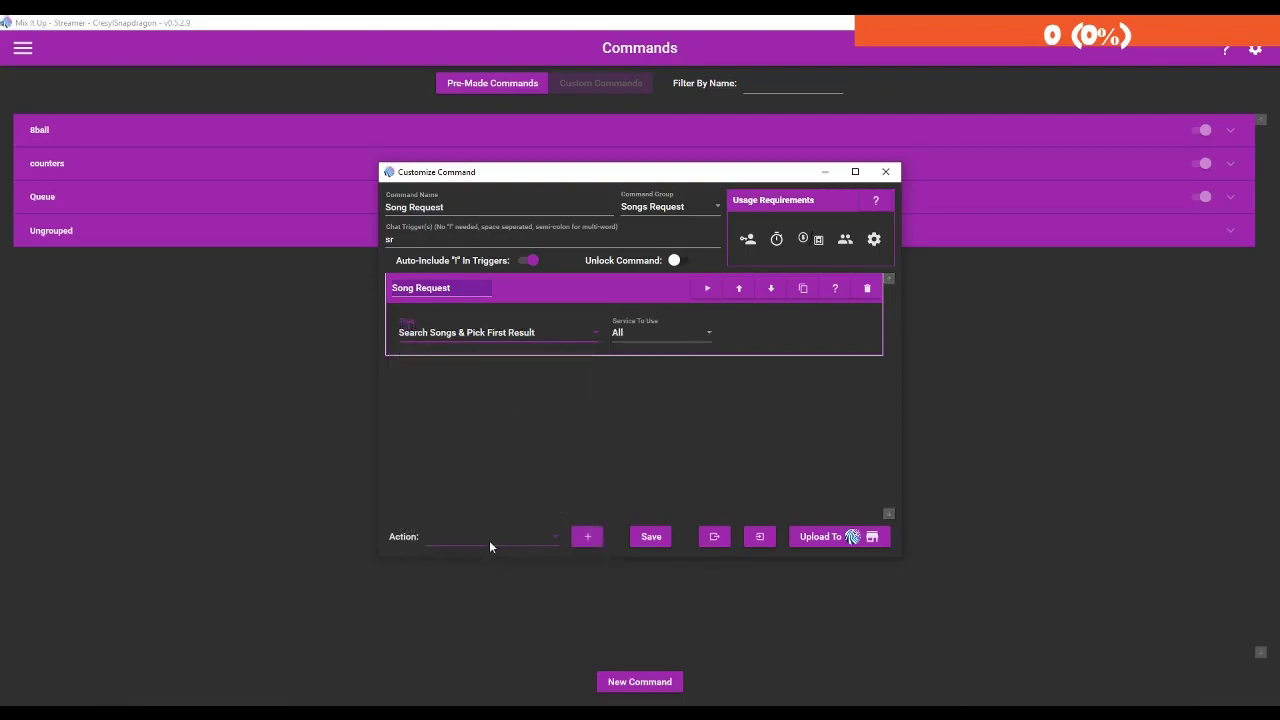
pyautogui.click(626, 335)
pyautogui.click(641, 380)
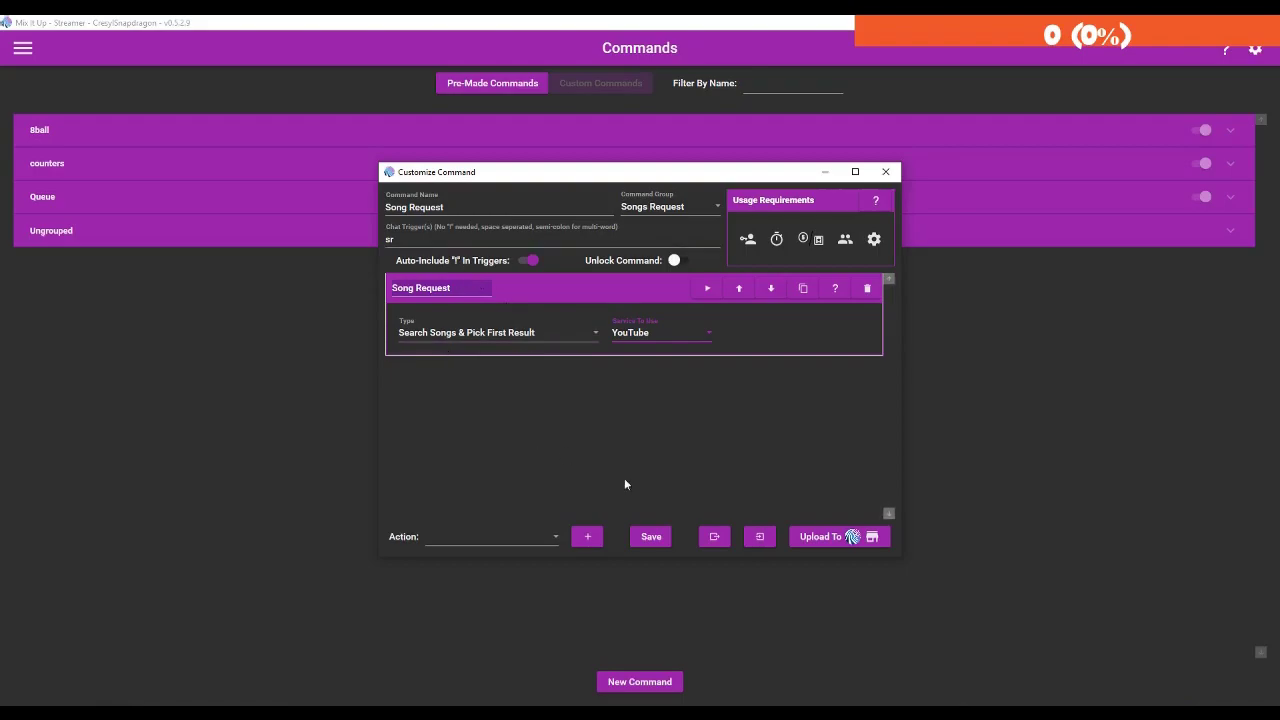
pyautogui.click(657, 538)
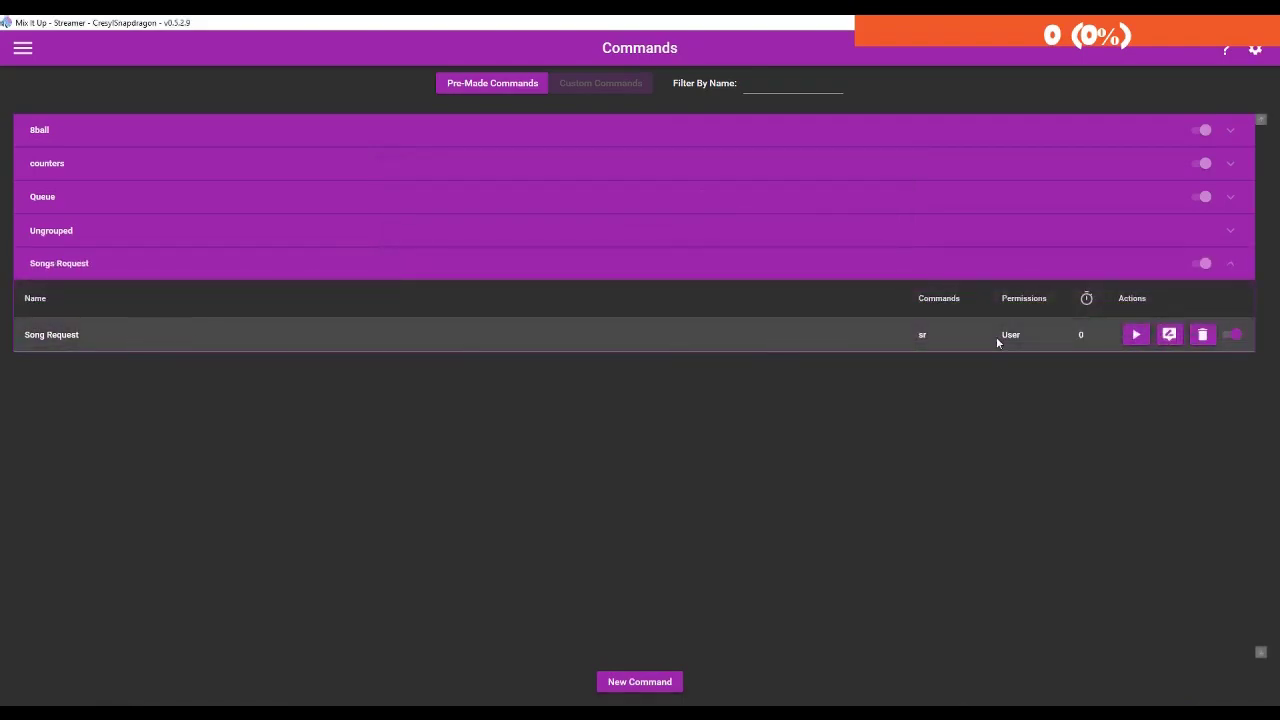
# Create another advanced command with a Song Request action of type Pause Current Song.
pyautogui.click(645, 682)
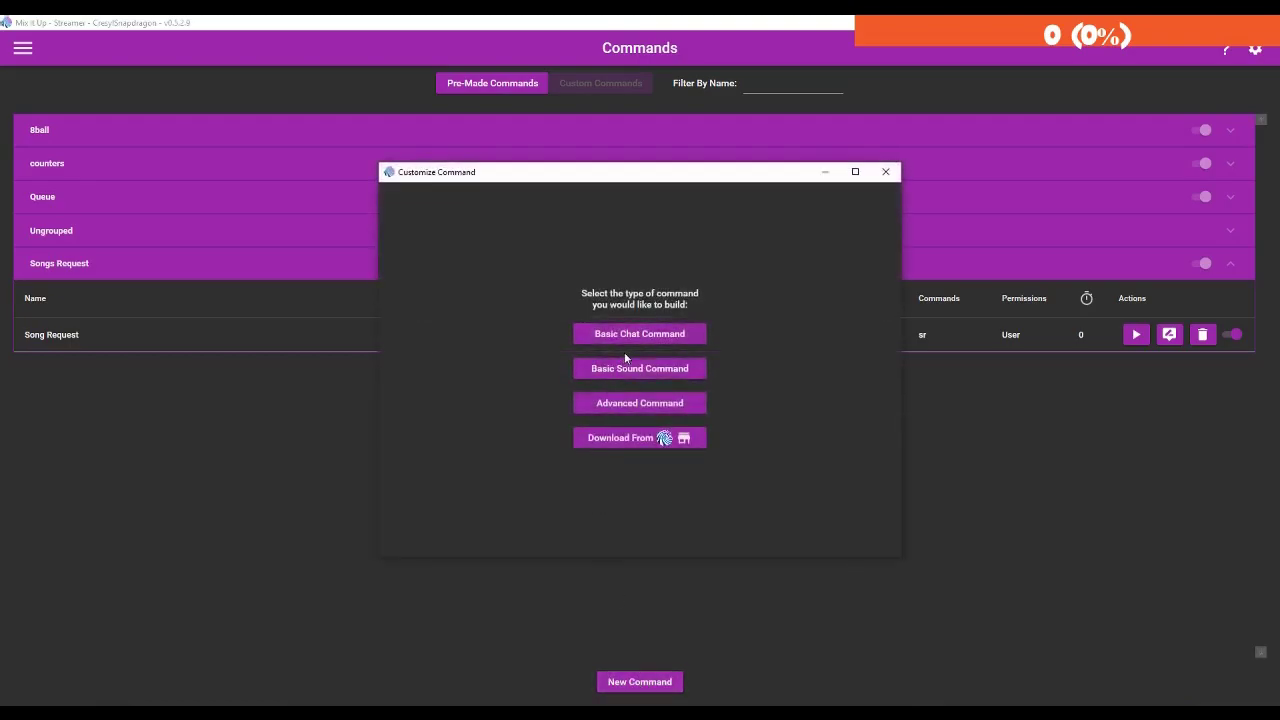
pyautogui.click(658, 411)
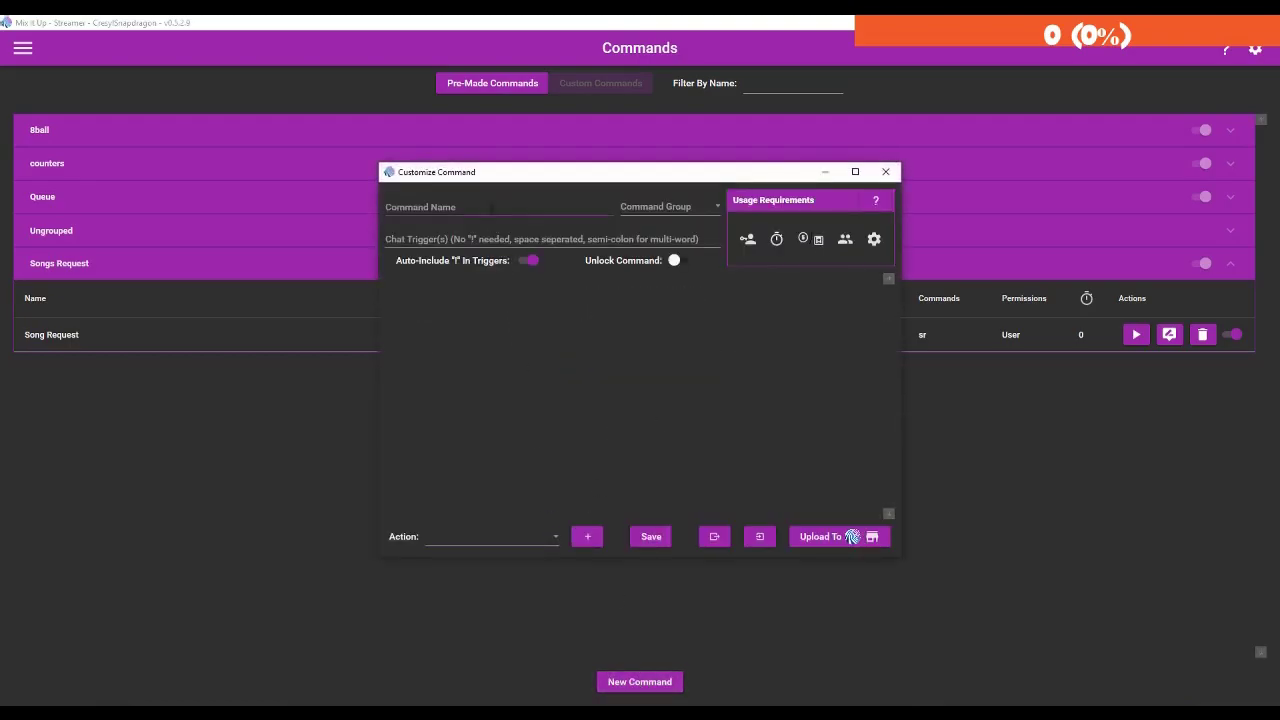
pyautogui.click(520, 540)
pyautogui.click(494, 429)
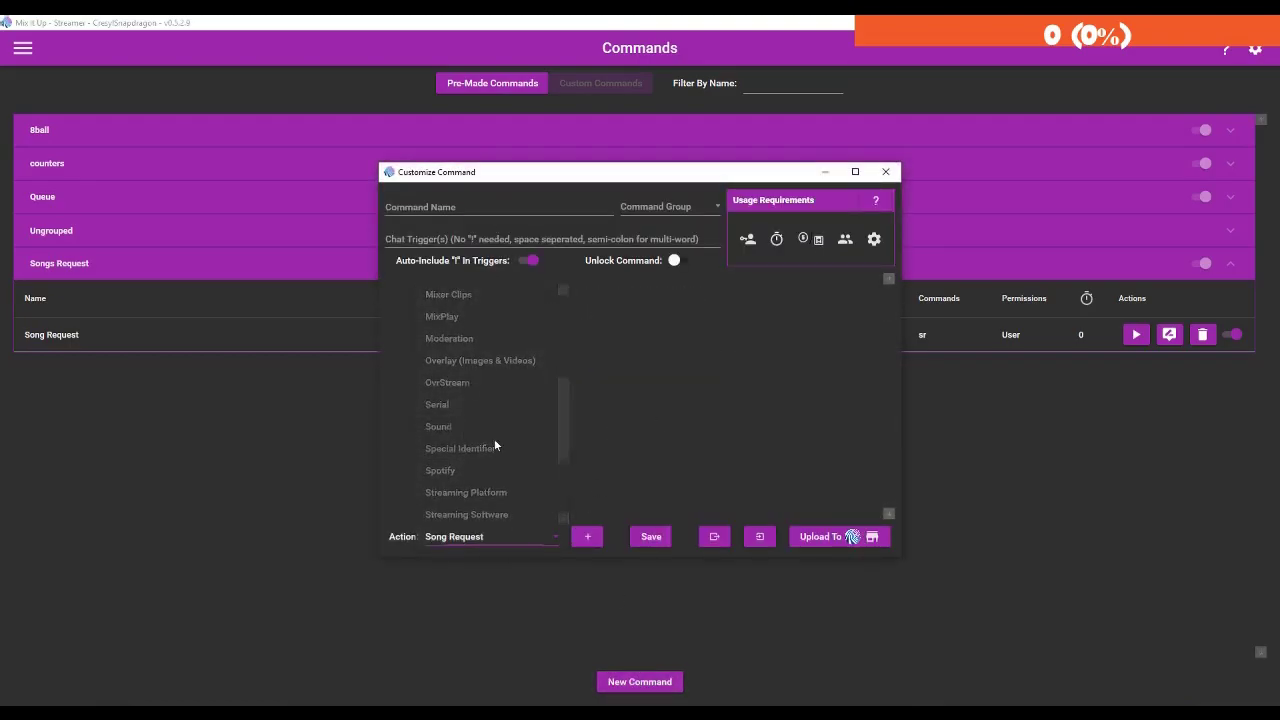
pyautogui.click(588, 537)
pyautogui.click(518, 338)
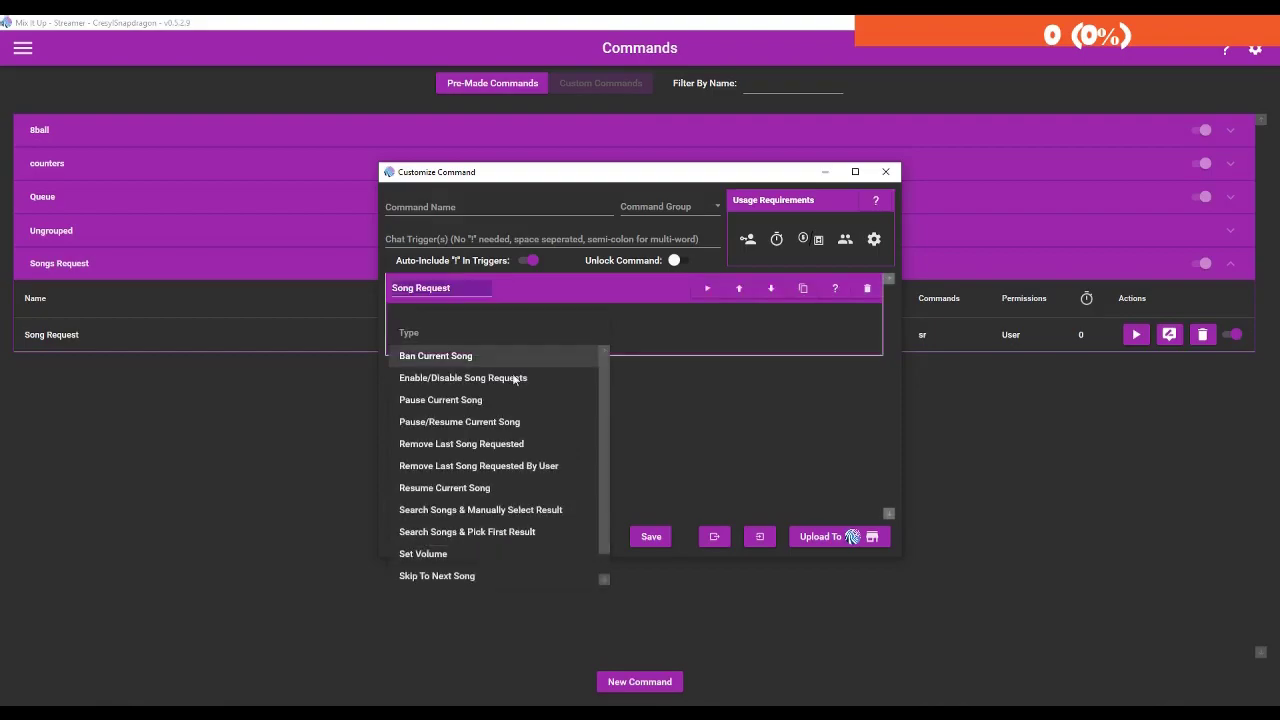
pyautogui.scroll(-1, 508, 437)
pyautogui.scroll(1, 508, 437)
pyautogui.click(464, 402)
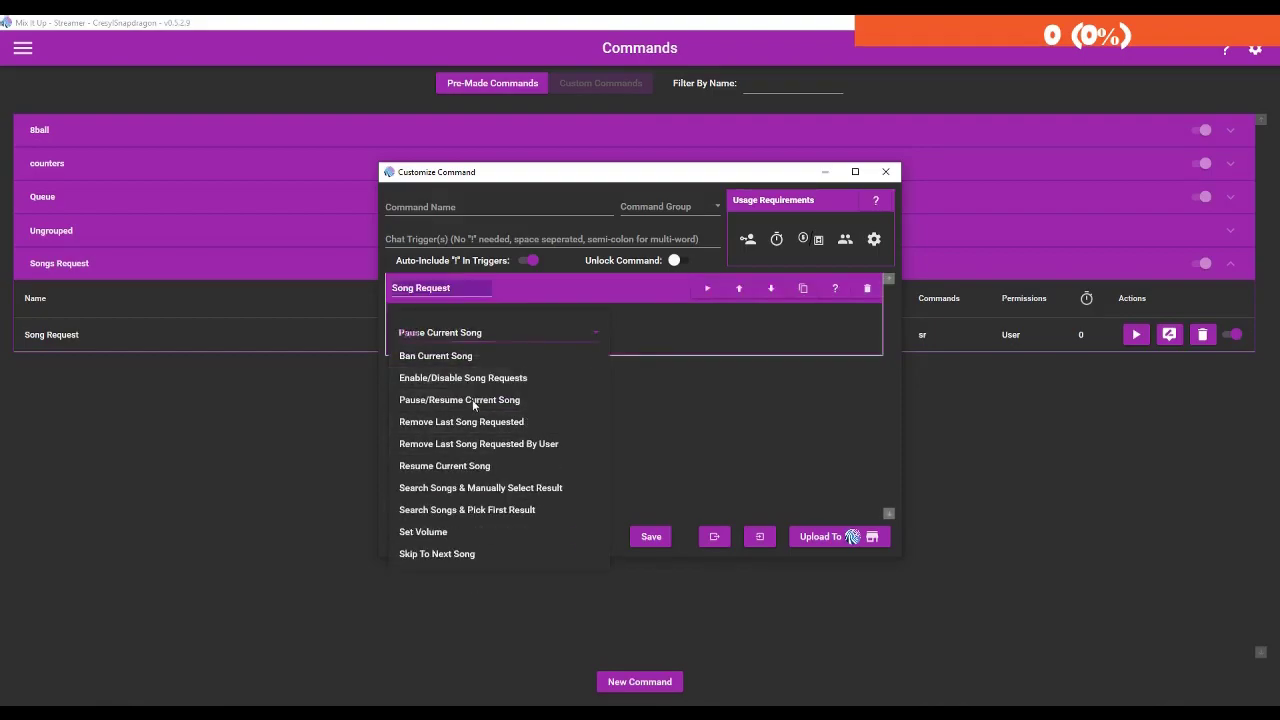
# Name the command Pause, give it the Songs Request group and the trigger pause, and save it.
pyautogui.click(456, 211)
pyautogui.write('Pause')
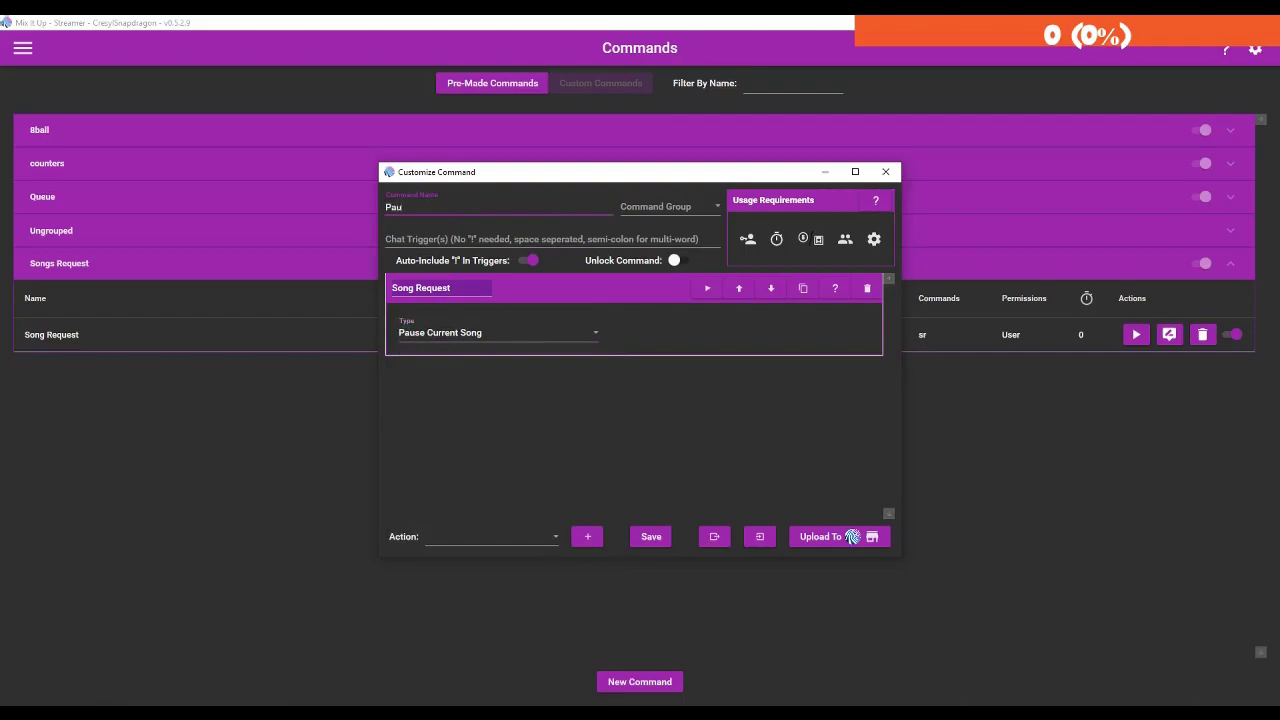
pyautogui.click(665, 207)
pyautogui.click(644, 296)
pyautogui.press('Tab')
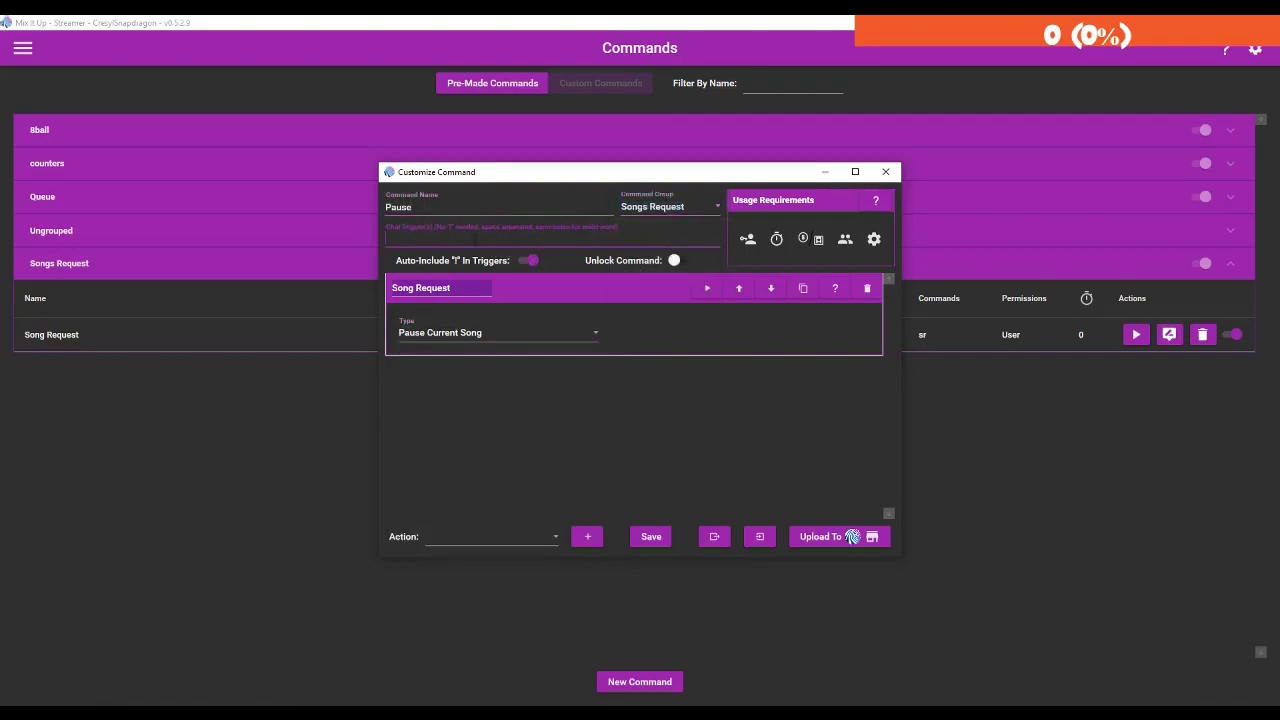
pyautogui.write('pause')
pyautogui.click(645, 540)
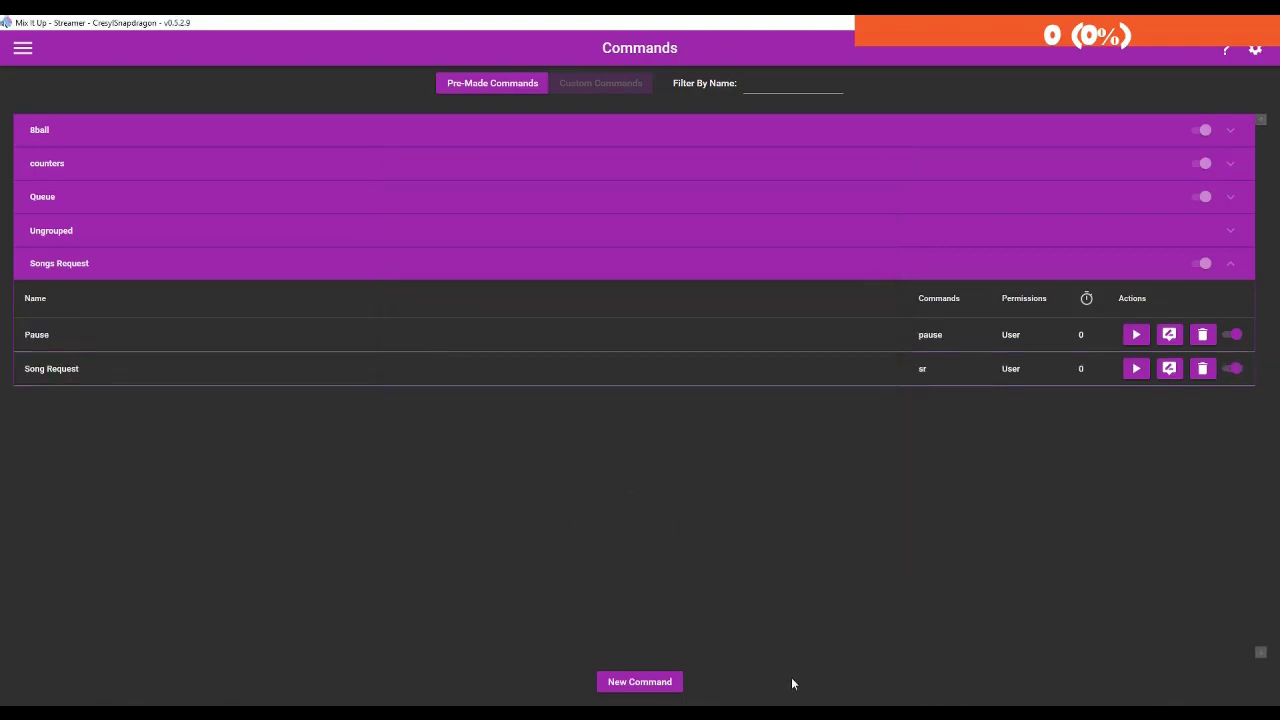
# Create another advanced command with a Song Request action of type Resume Current Song.
pyautogui.click(661, 684)
pyautogui.click(688, 408)
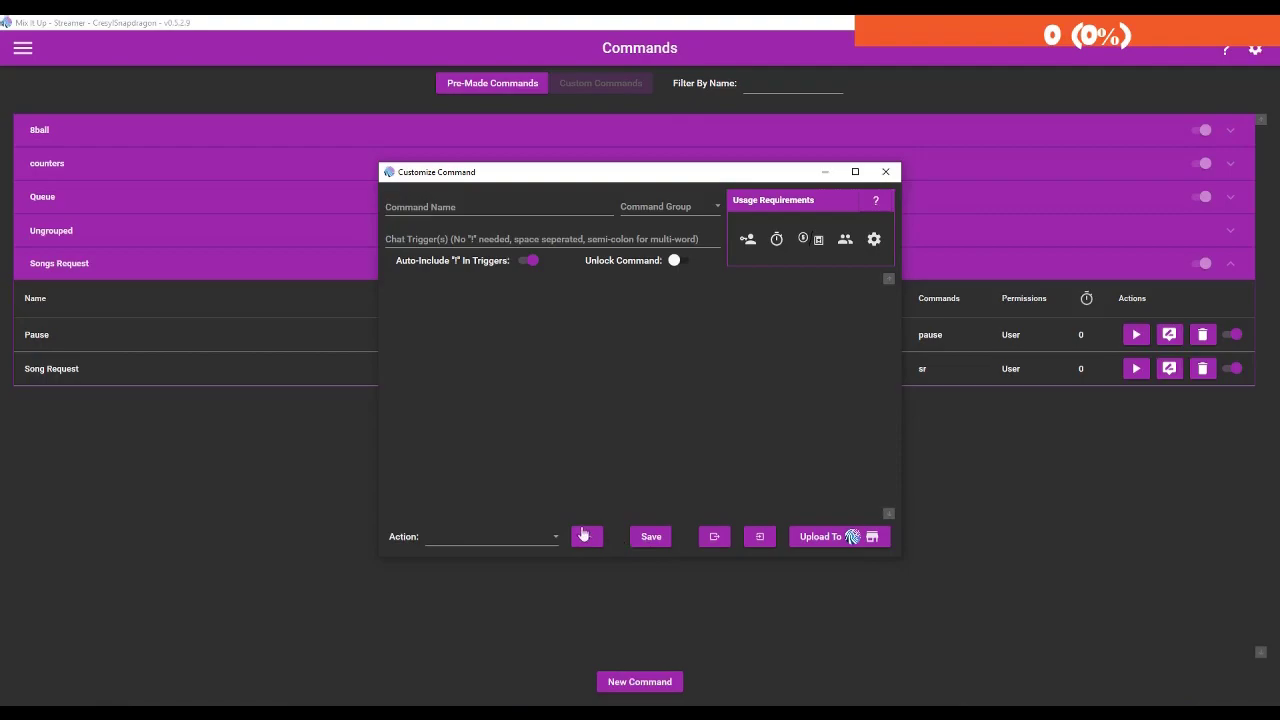
pyautogui.click(500, 537)
pyautogui.scroll(1, 497, 480)
pyautogui.click(488, 318)
pyautogui.click(587, 537)
pyautogui.click(464, 331)
pyautogui.scroll(-1, 525, 421)
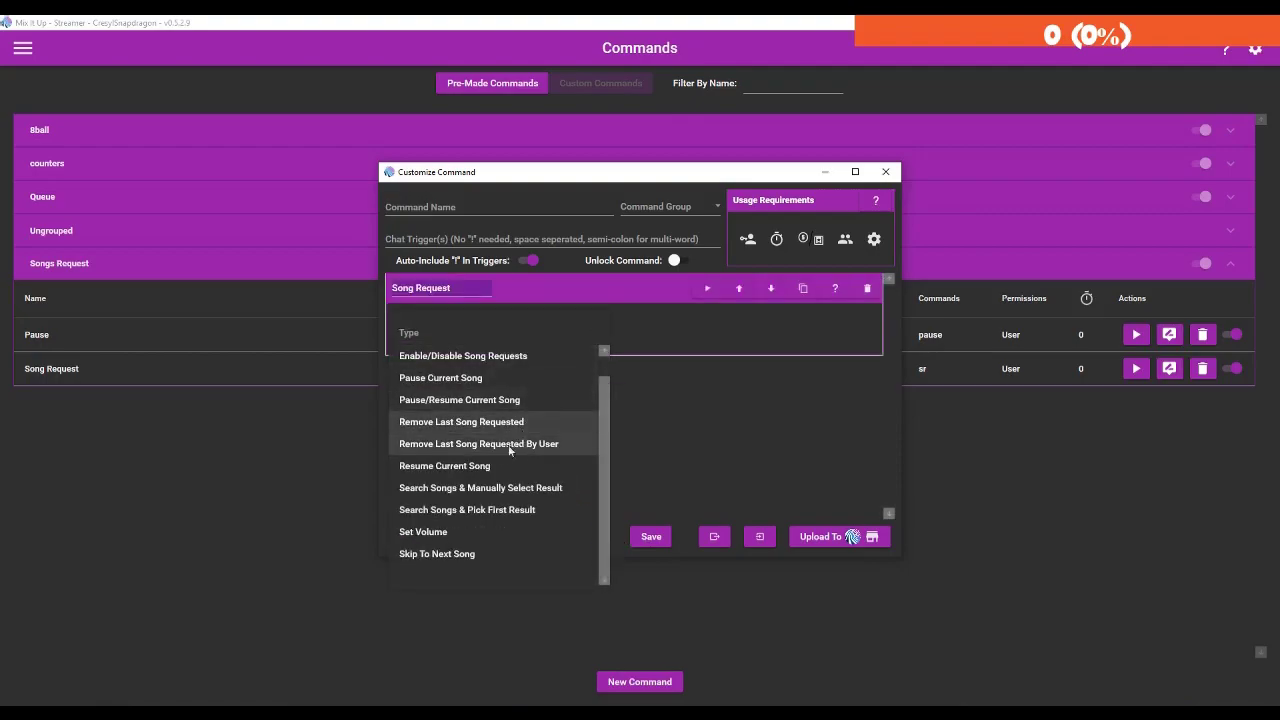
pyautogui.click(480, 465)
# Name the new command Resume.
pyautogui.click(450, 207)
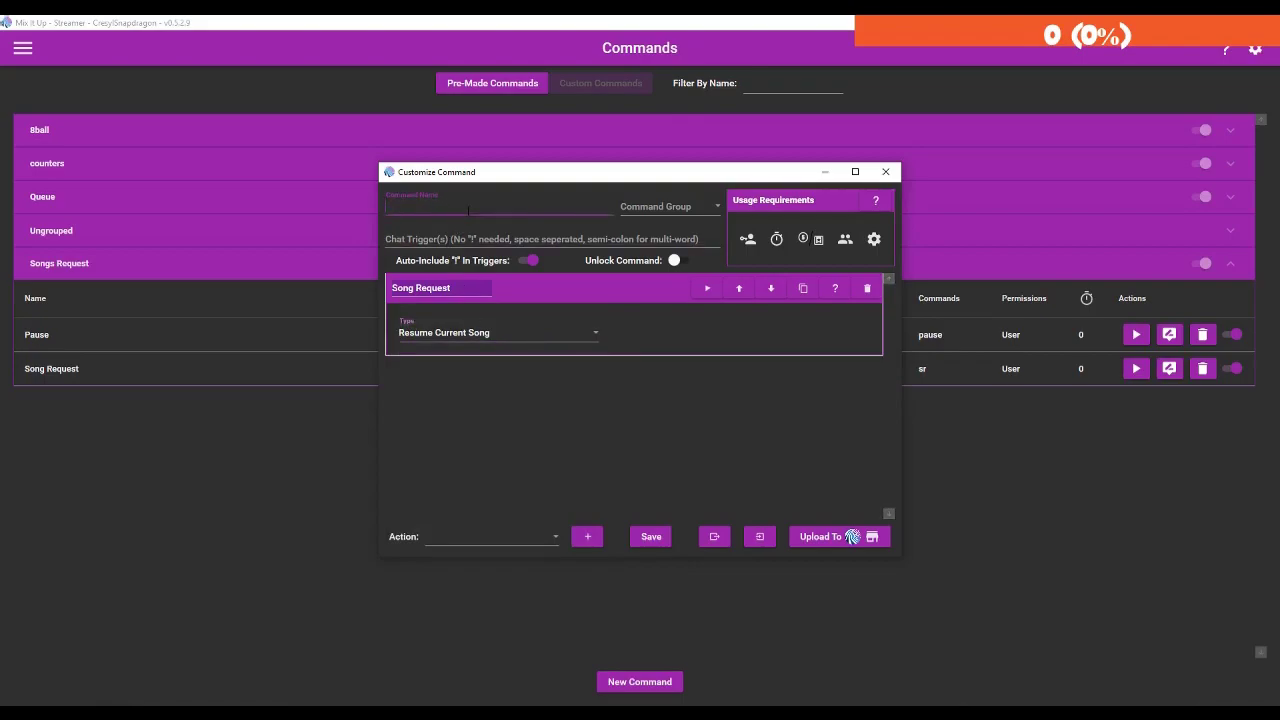
pyautogui.write('Reesume')
pyautogui.press('BackSpace')
pyautogui.press('BackSpace')
pyautogui.press('BackSpace')
pyautogui.press('BackSpace')
pyautogui.press('BackSpace')
pyautogui.write('sume')
# Assign the Resume command to the Songs Request group and set its chat trigger to resume.
pyautogui.click(668, 207)
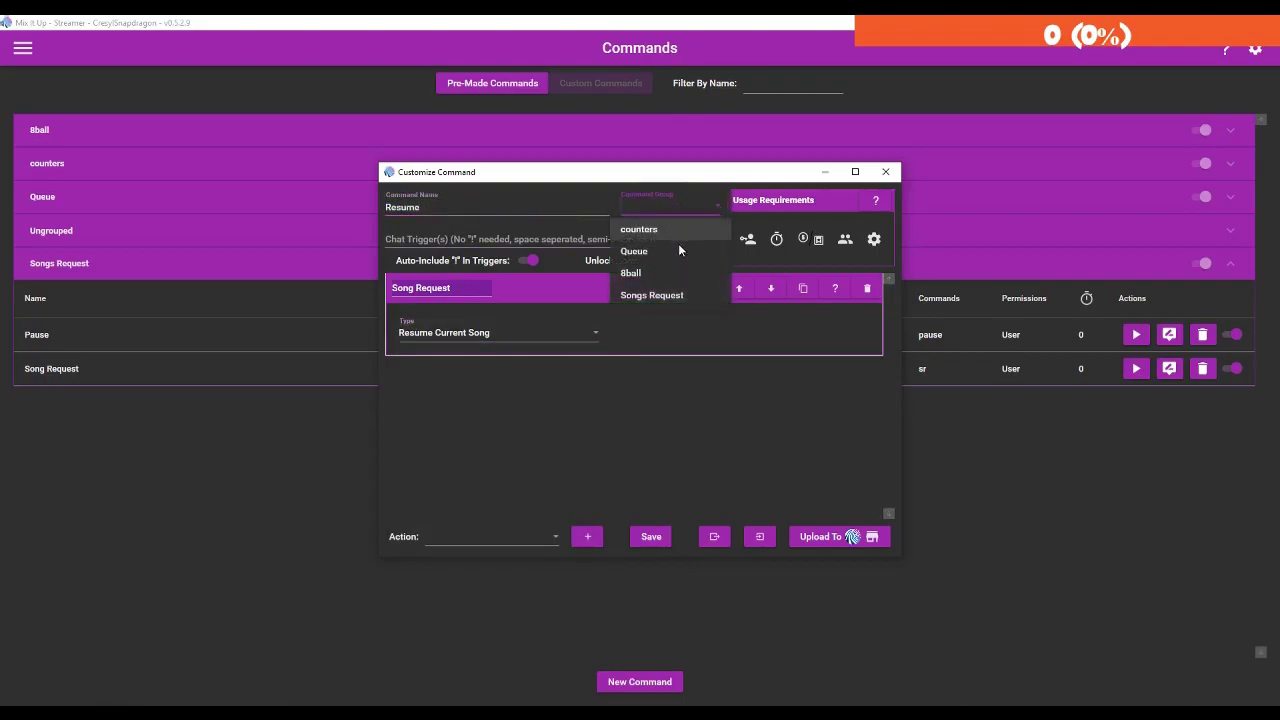
pyautogui.click(650, 294)
pyautogui.click(505, 237)
pyautogui.write('resu')
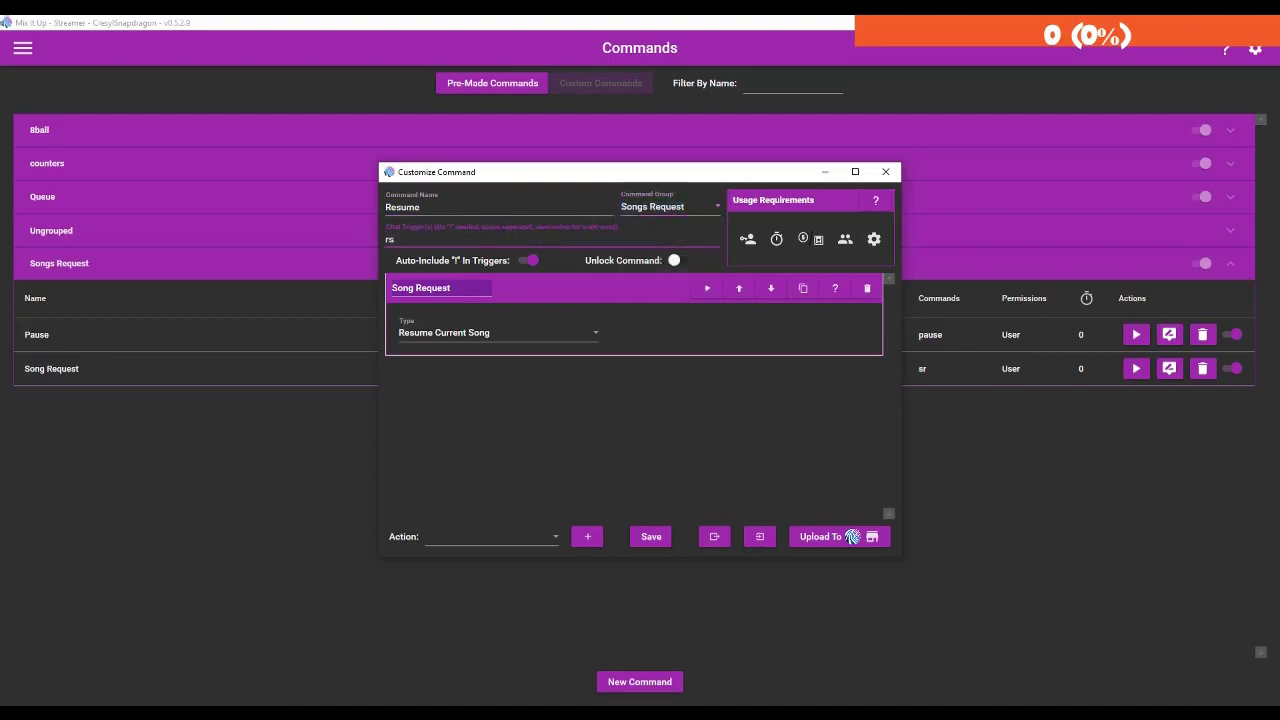
pyautogui.write('me')
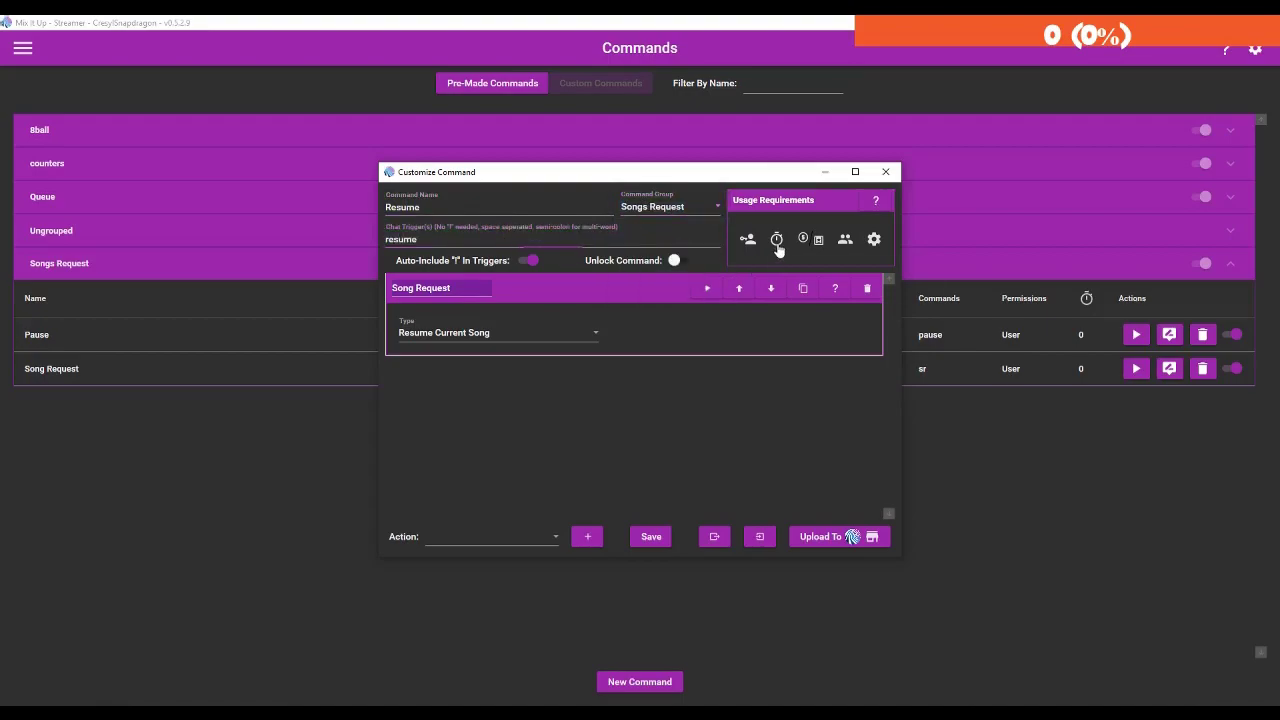
# Set the Resume command's required permission to Mod and save the command.
pyautogui.moveTo(753, 250)
pyautogui.click(770, 280)
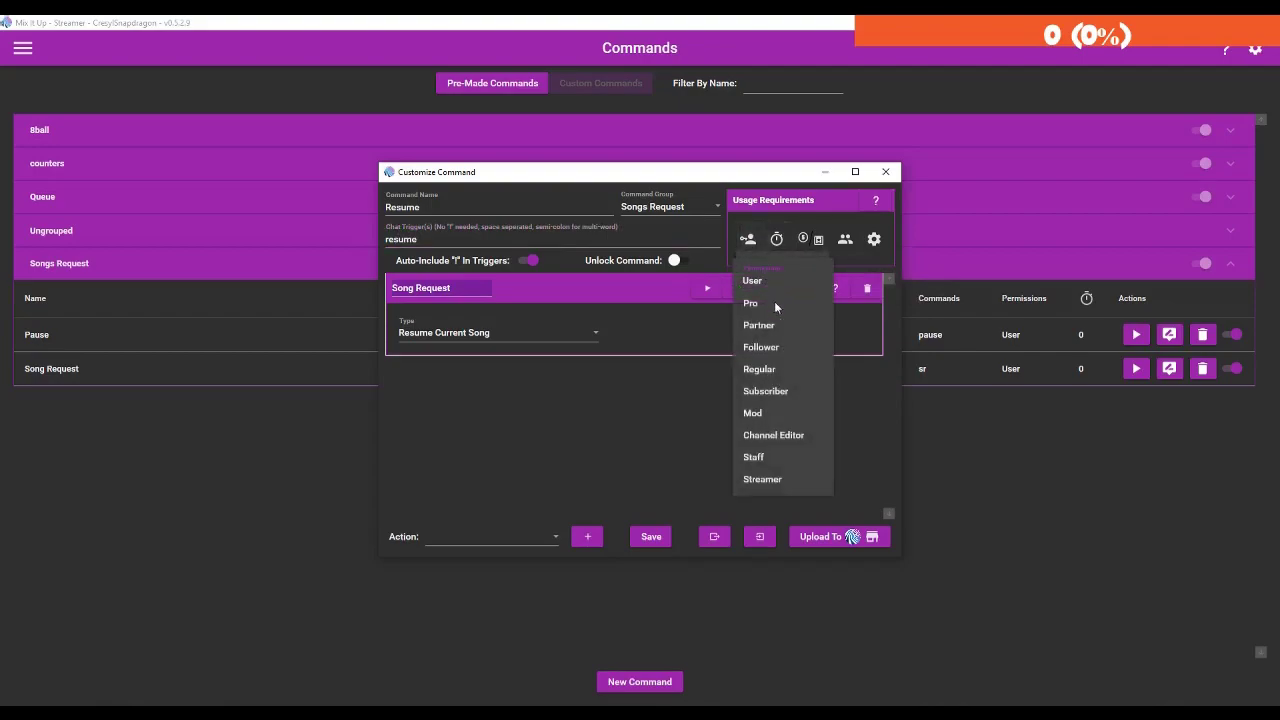
pyautogui.click(771, 411)
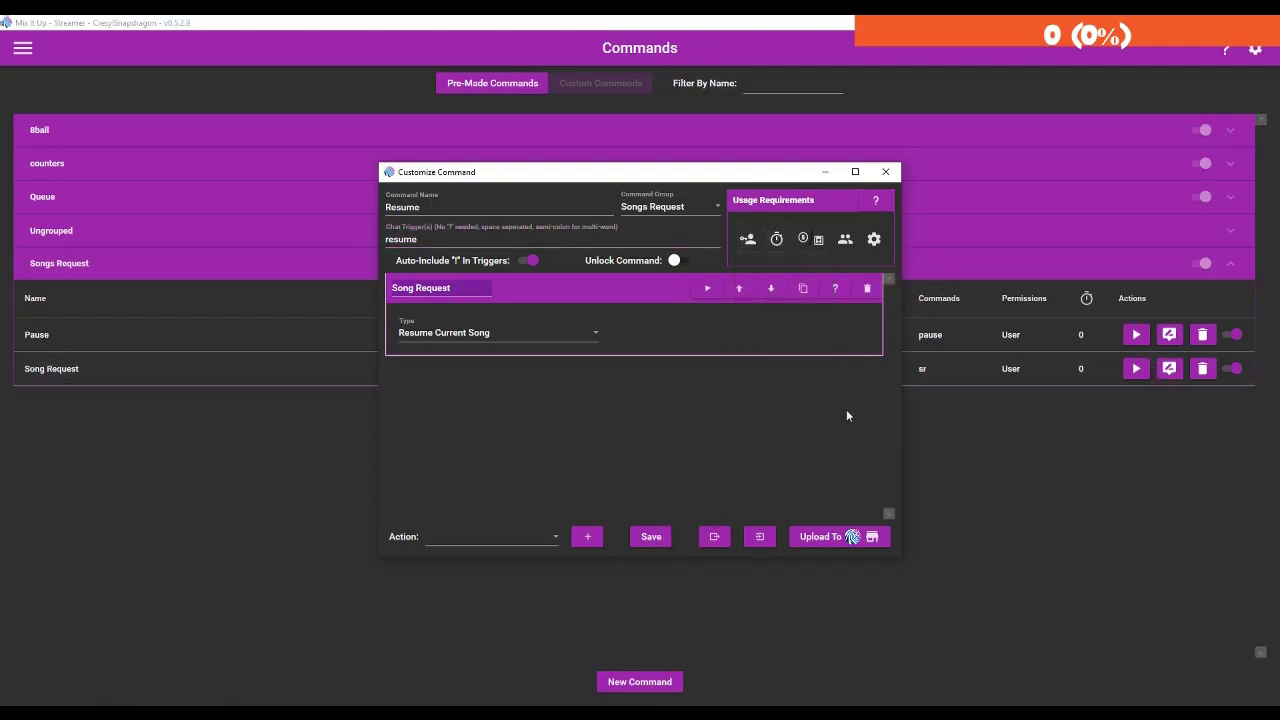
pyautogui.click(645, 537)
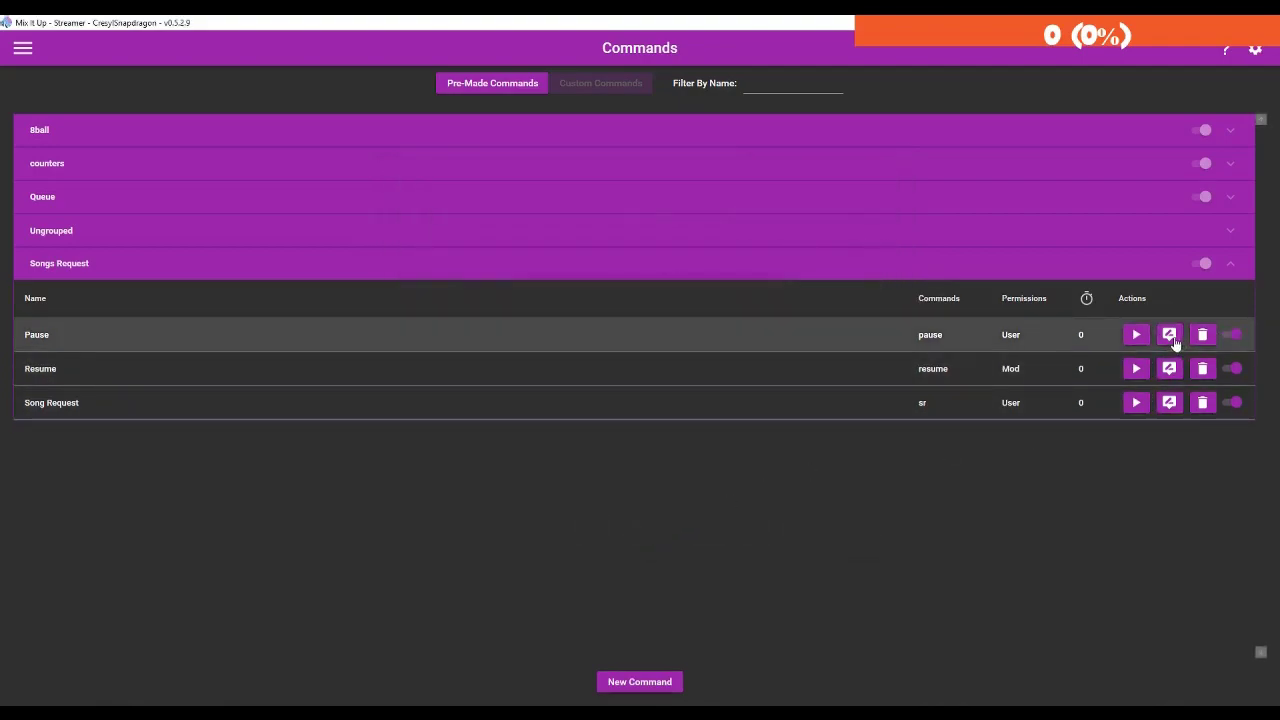
# Edit the Pause command so that it requires the Mod permission, and save it.
pyautogui.click(1169, 336)
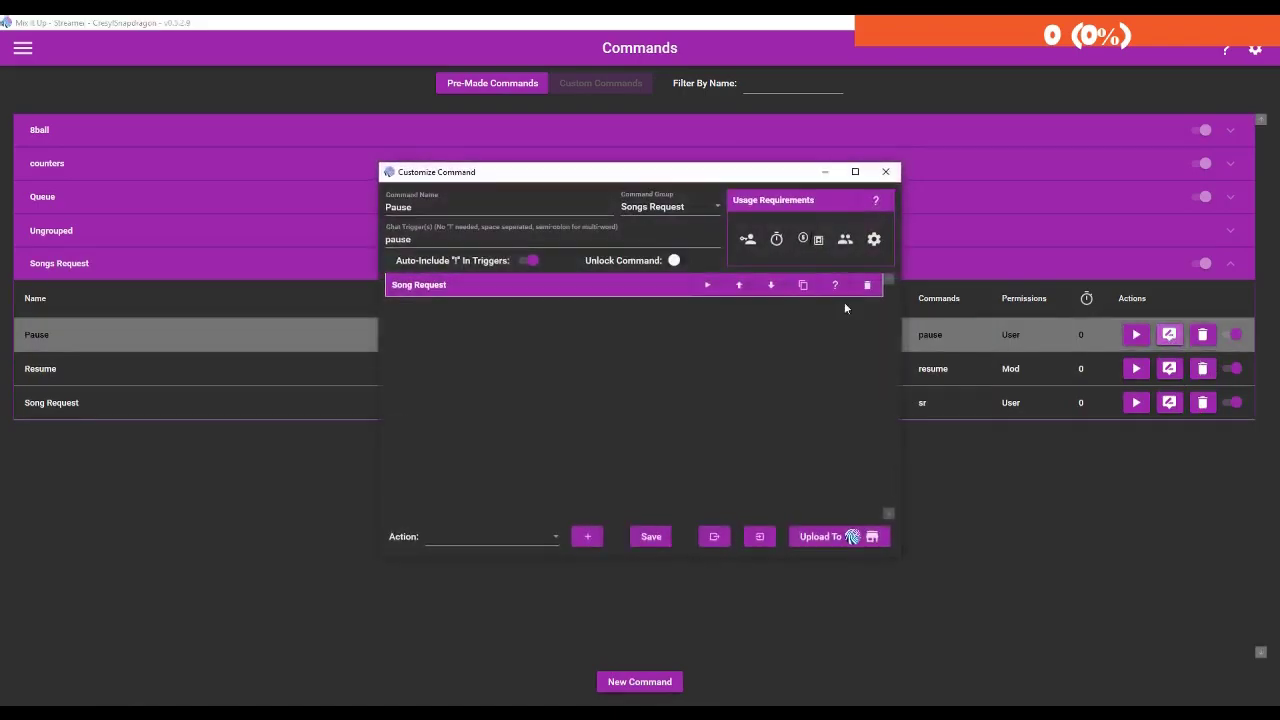
pyautogui.moveTo(750, 242)
pyautogui.click(769, 262)
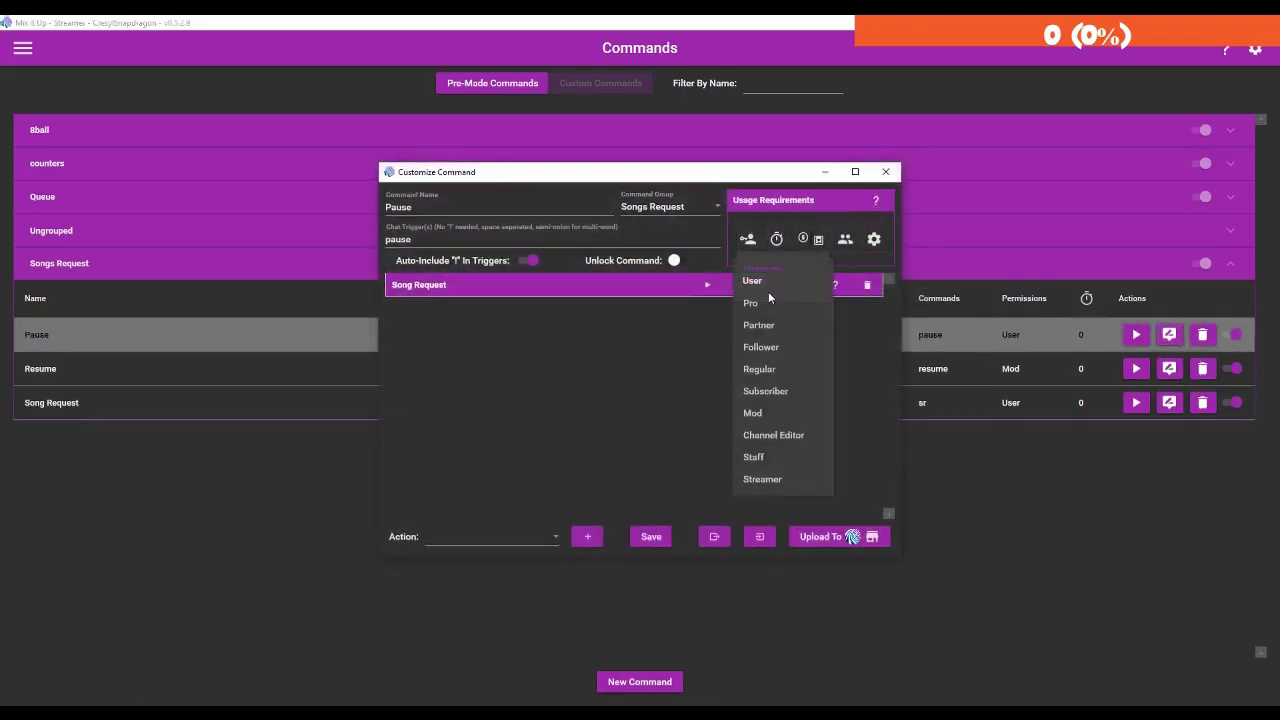
pyautogui.click(758, 413)
pyautogui.click(648, 538)
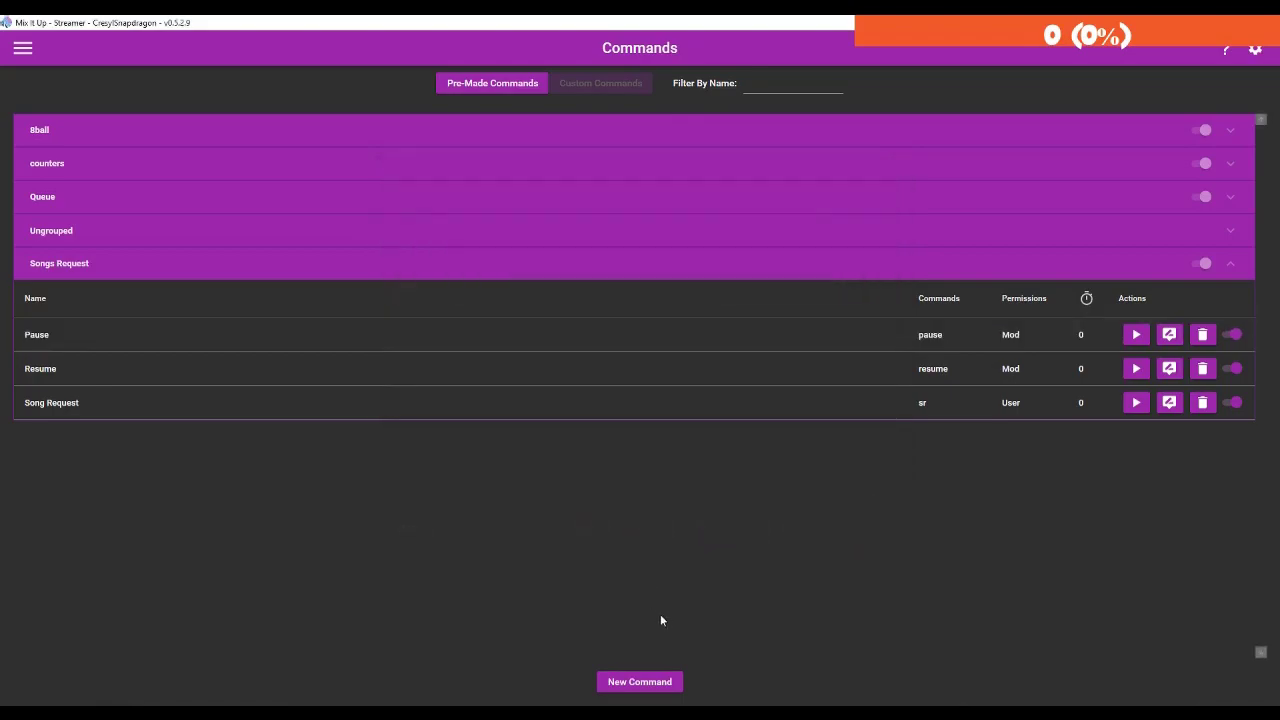
# Create another advanced command with a Song Request action of type Skip To Next Song.
pyautogui.click(623, 681)
pyautogui.click(683, 407)
pyautogui.click(540, 536)
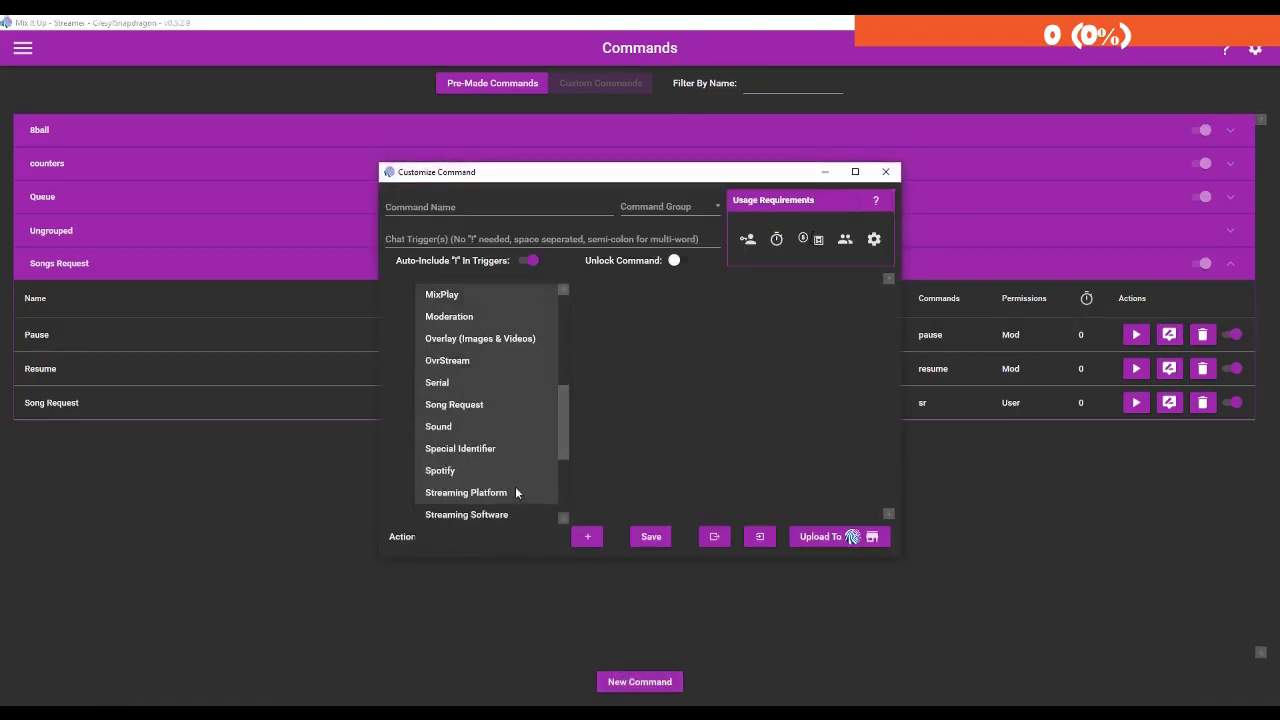
pyautogui.click(466, 406)
pyautogui.click(587, 536)
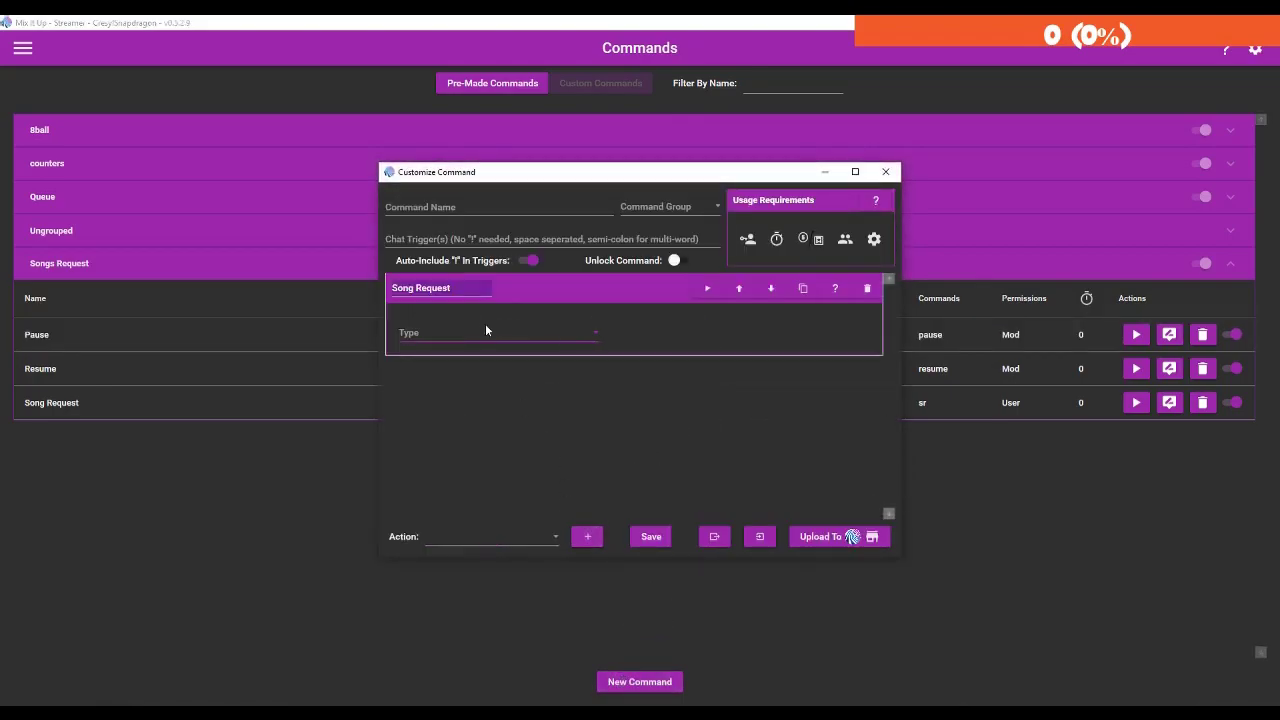
pyautogui.click(486, 334)
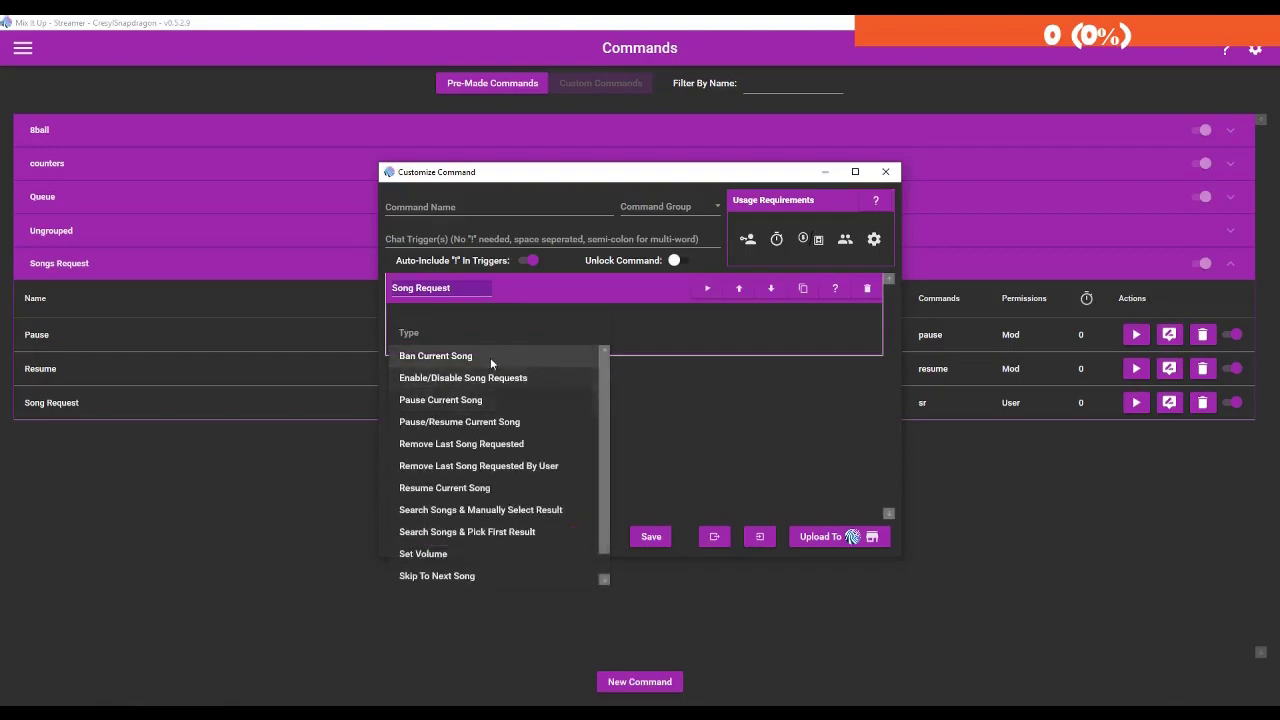
pyautogui.scroll(-1, 488, 485)
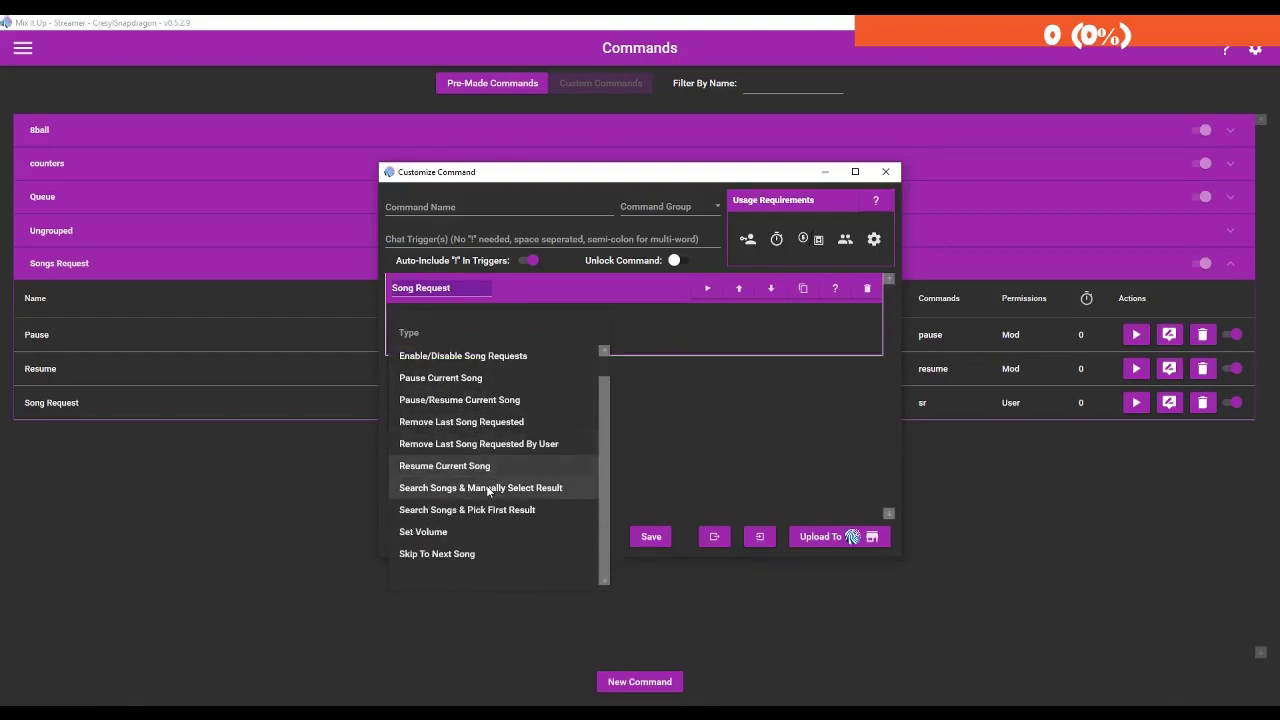
pyautogui.click(448, 554)
# Name the command Skip, assign it to the Songs Request group and set its chat trigger to skip.
pyautogui.click(478, 215)
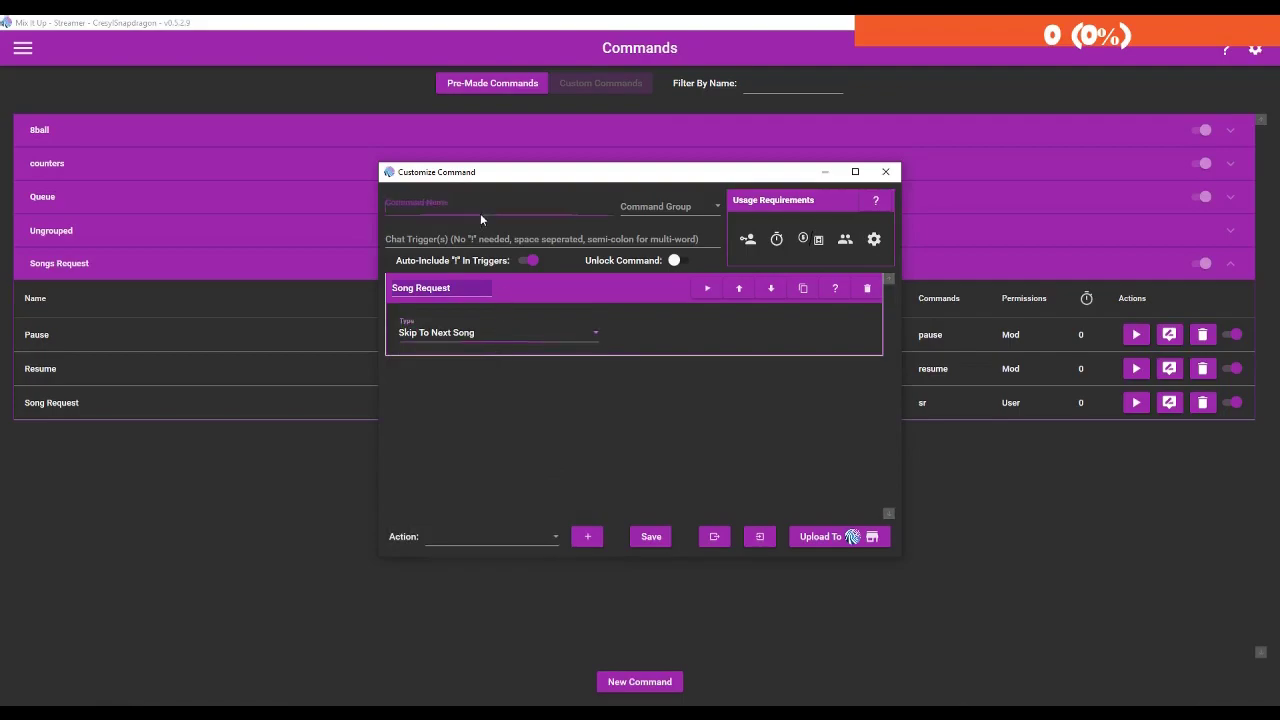
pyautogui.write('Skip')
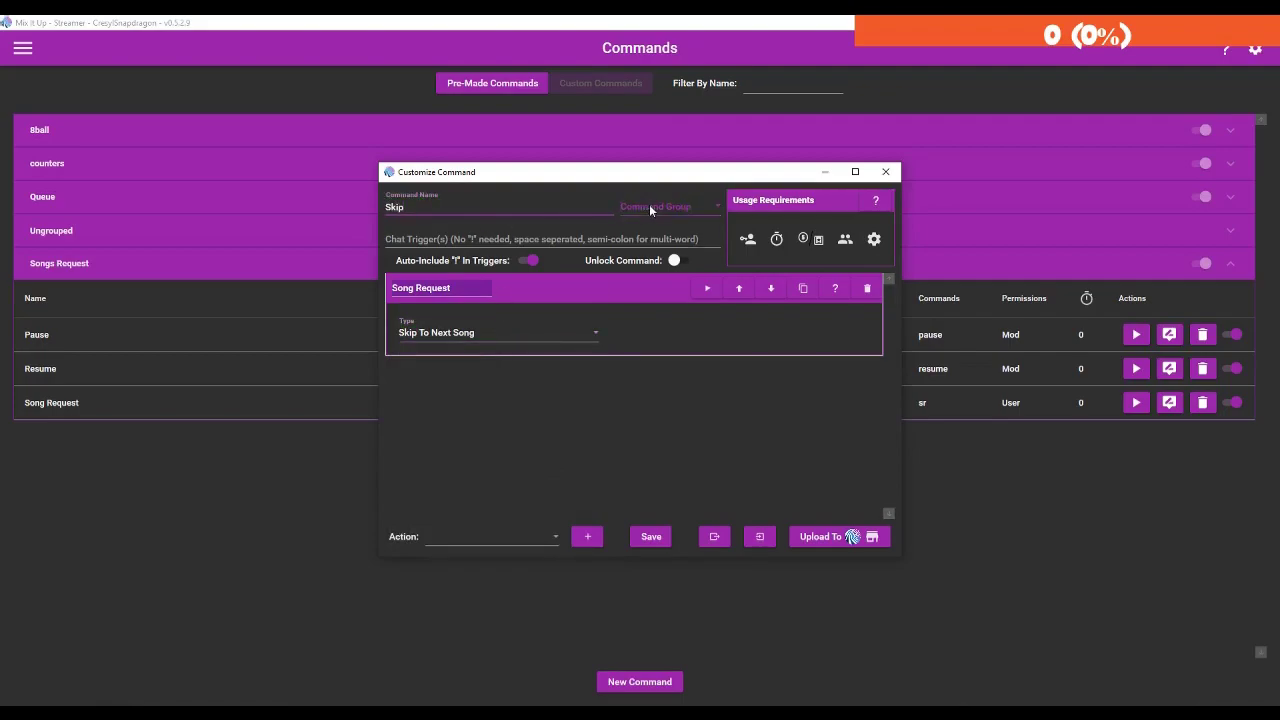
pyautogui.click(649, 206)
pyautogui.click(640, 297)
pyautogui.press('Tab')
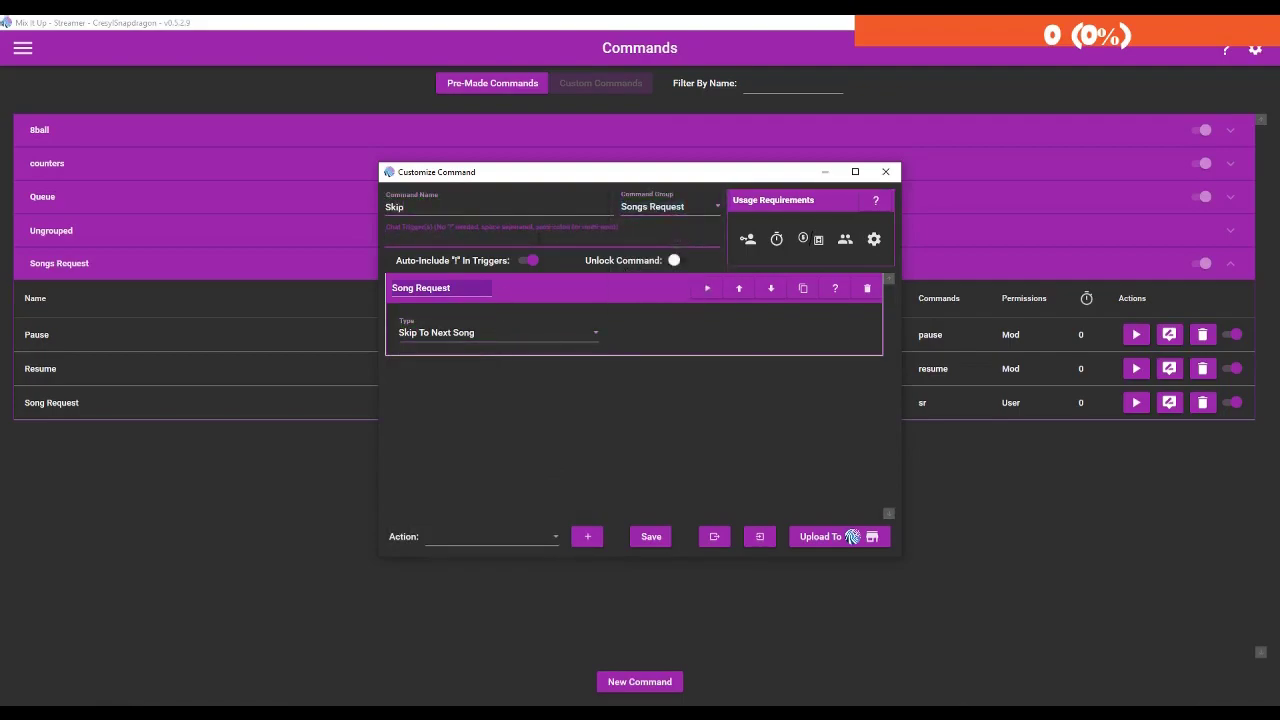
pyautogui.write('skip')
# Restrict the Skip command to the Mod permission and save it.
pyautogui.click(748, 240)
pyautogui.click(770, 285)
pyautogui.click(763, 414)
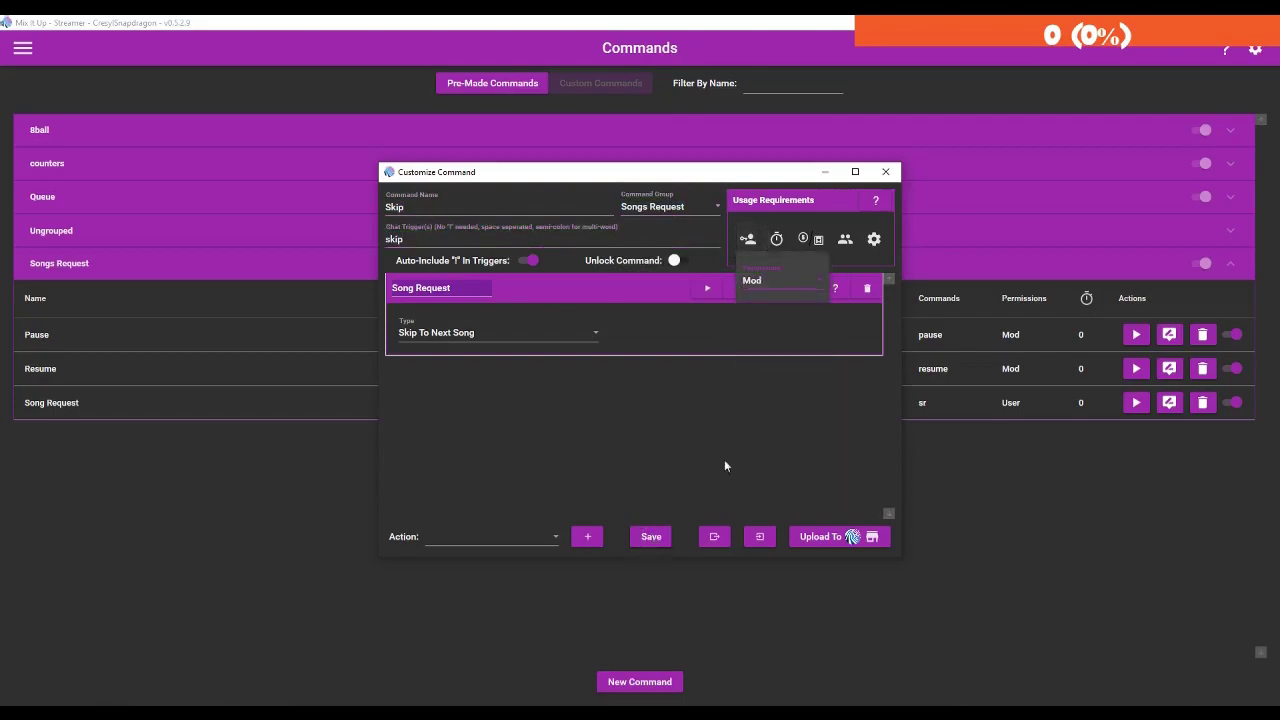
pyautogui.click(658, 536)
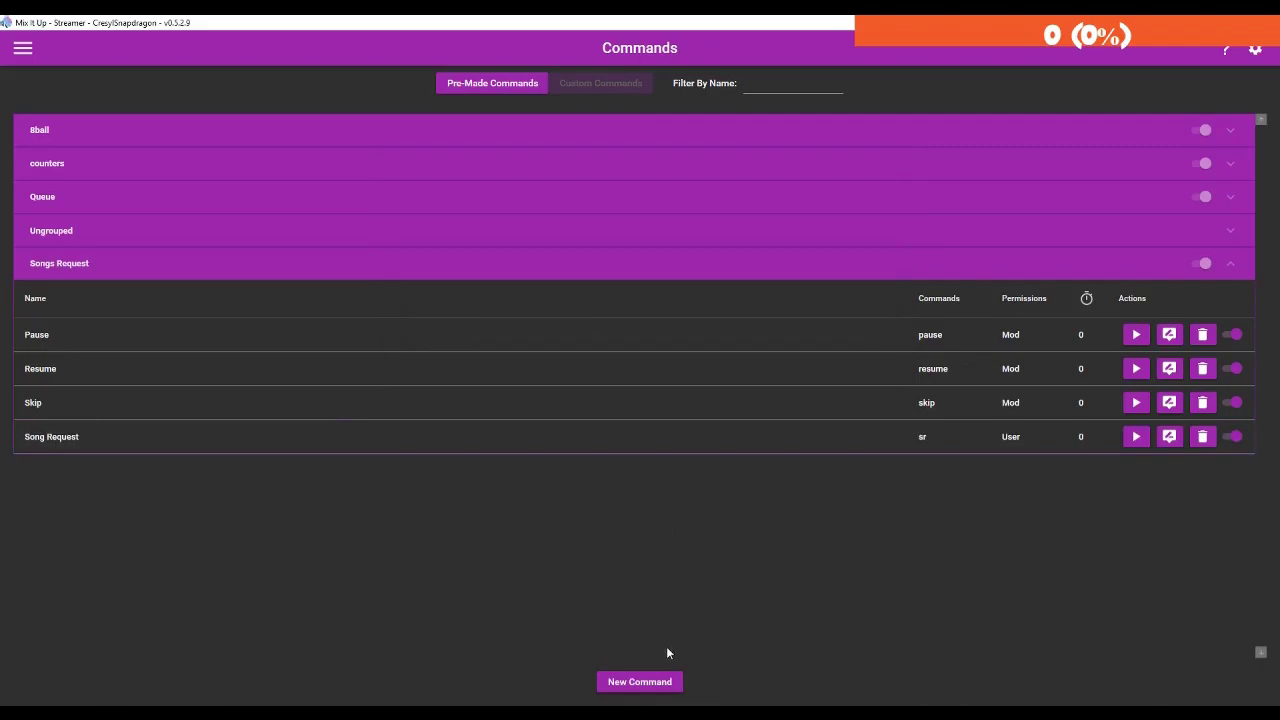
# Create another advanced command with a Song Request action of type Set Volume.
pyautogui.click(640, 681)
pyautogui.click(632, 404)
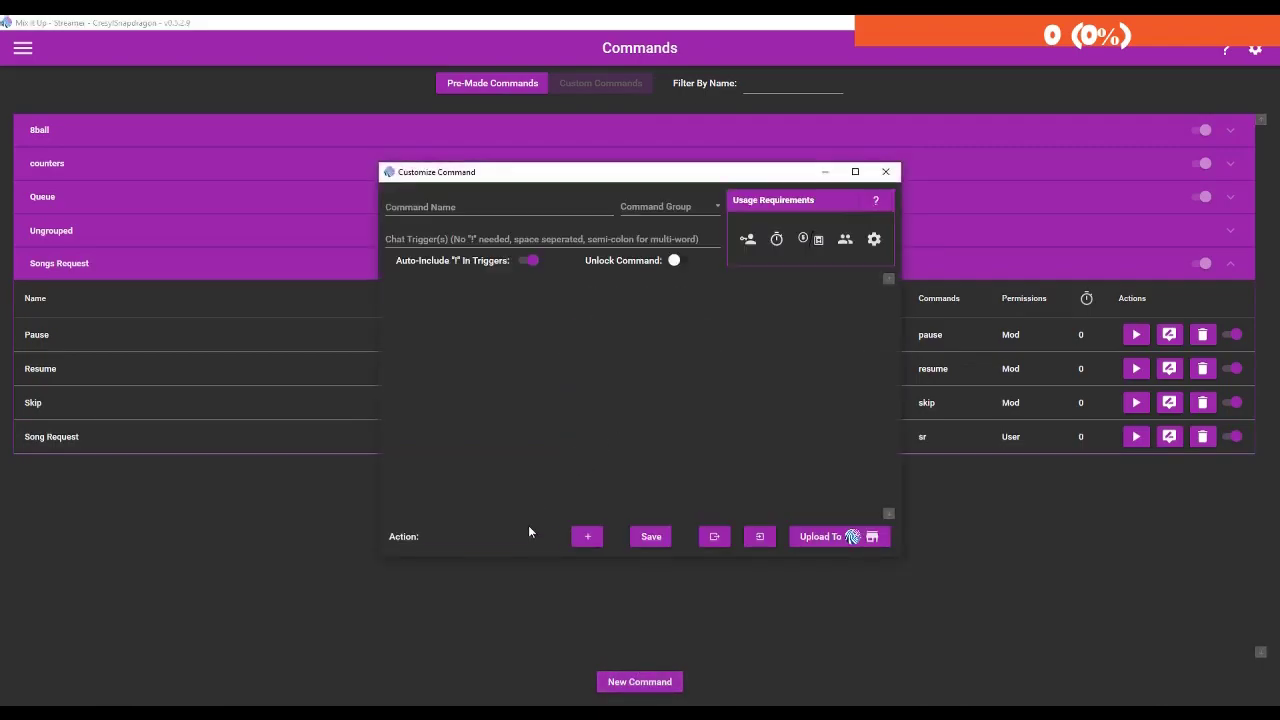
pyautogui.click(529, 532)
pyautogui.scroll(1, 516, 430)
pyautogui.scroll(-4, 492, 440)
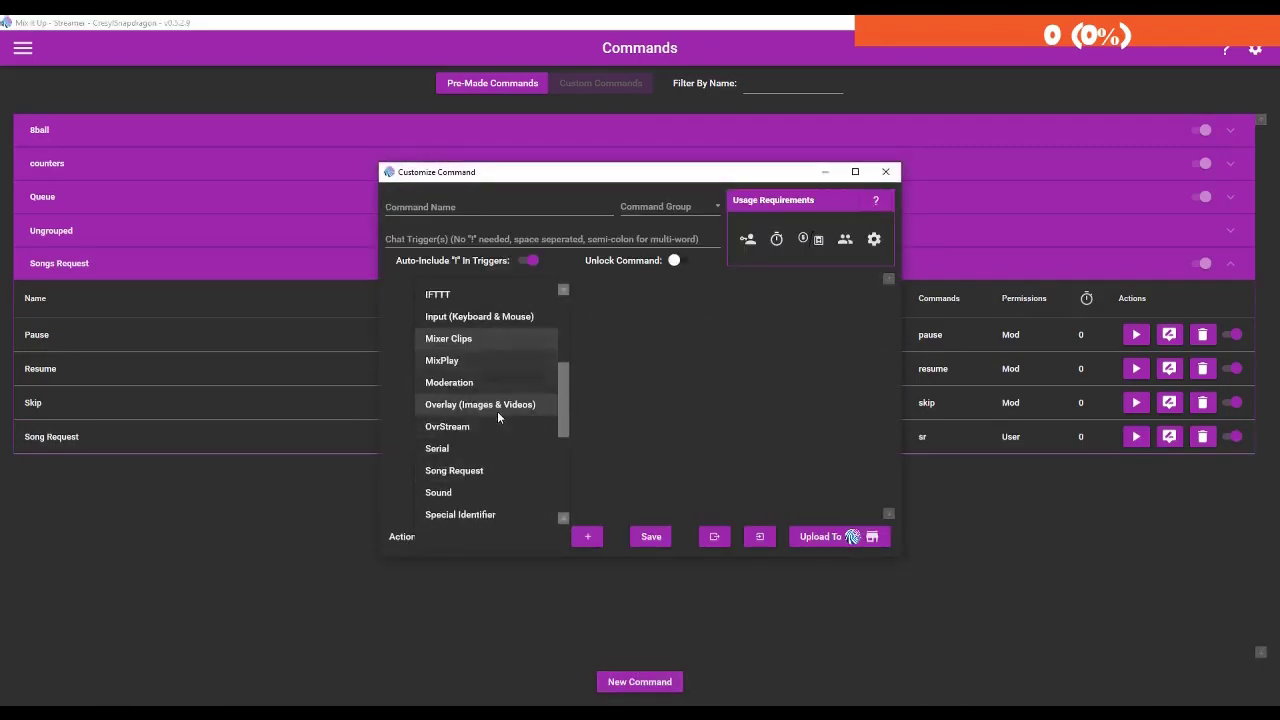
pyautogui.scroll(-2, 497, 411)
pyautogui.click(480, 426)
pyautogui.click(587, 536)
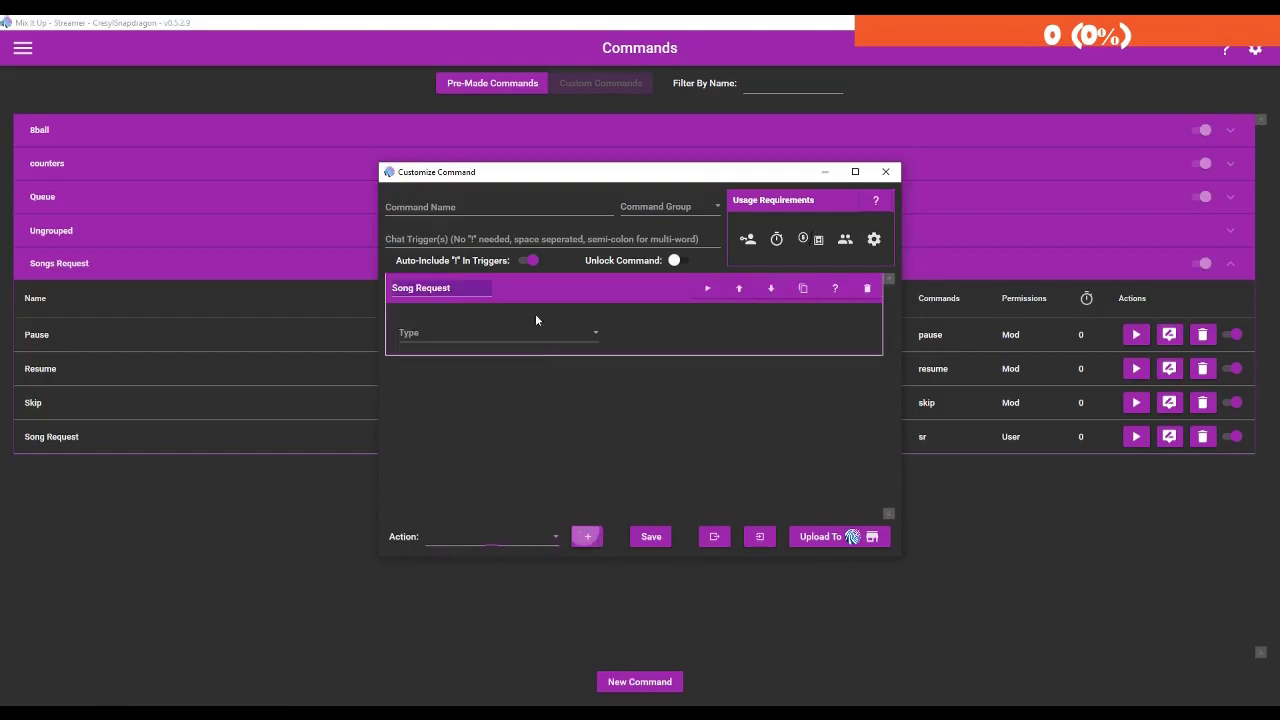
pyautogui.click(468, 333)
pyautogui.click(438, 535)
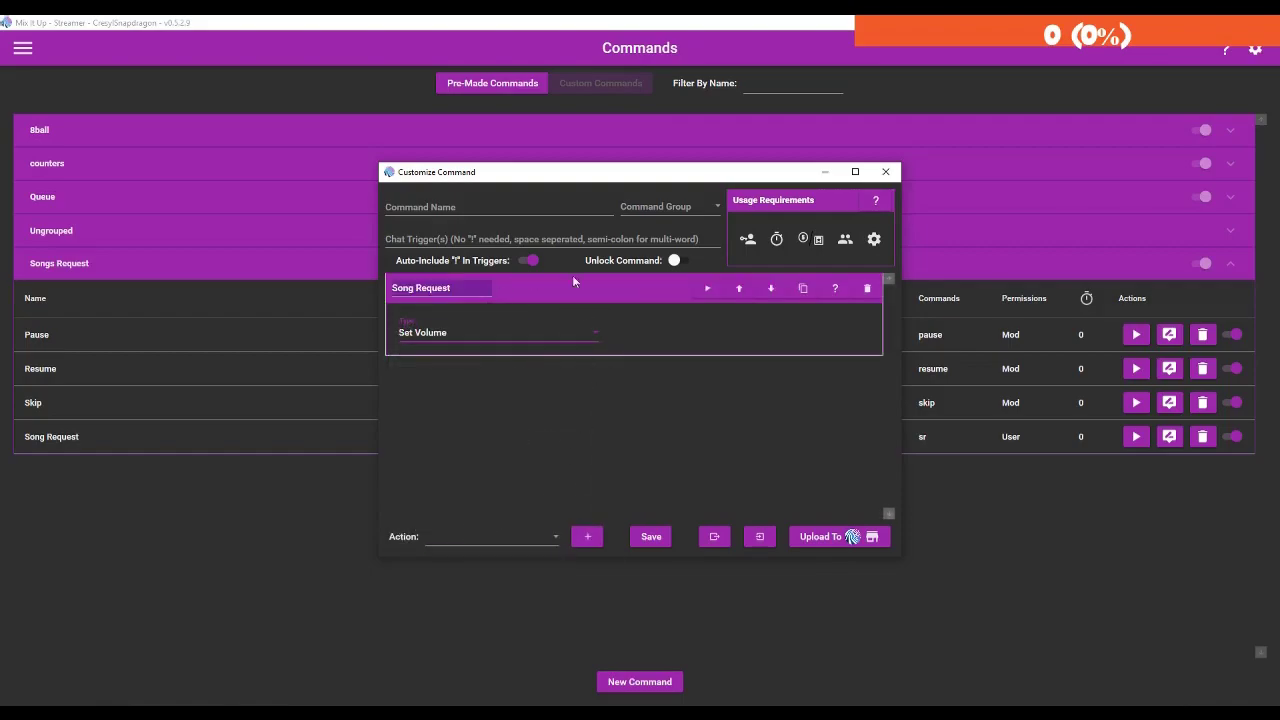
# Name the command Volume, assign it to the Songs Request group and give it the chat trigger sv.
pyautogui.click(460, 207)
pyautogui.write('Volume')
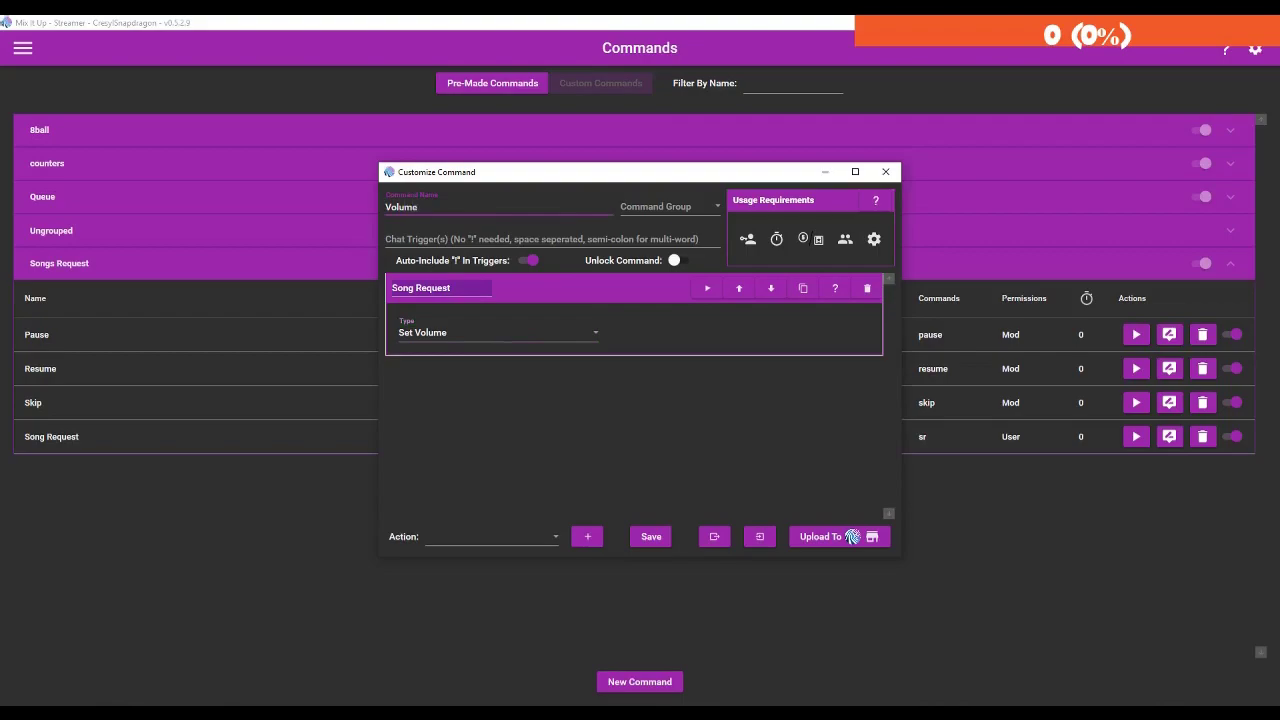
pyautogui.click(660, 207)
pyautogui.click(650, 294)
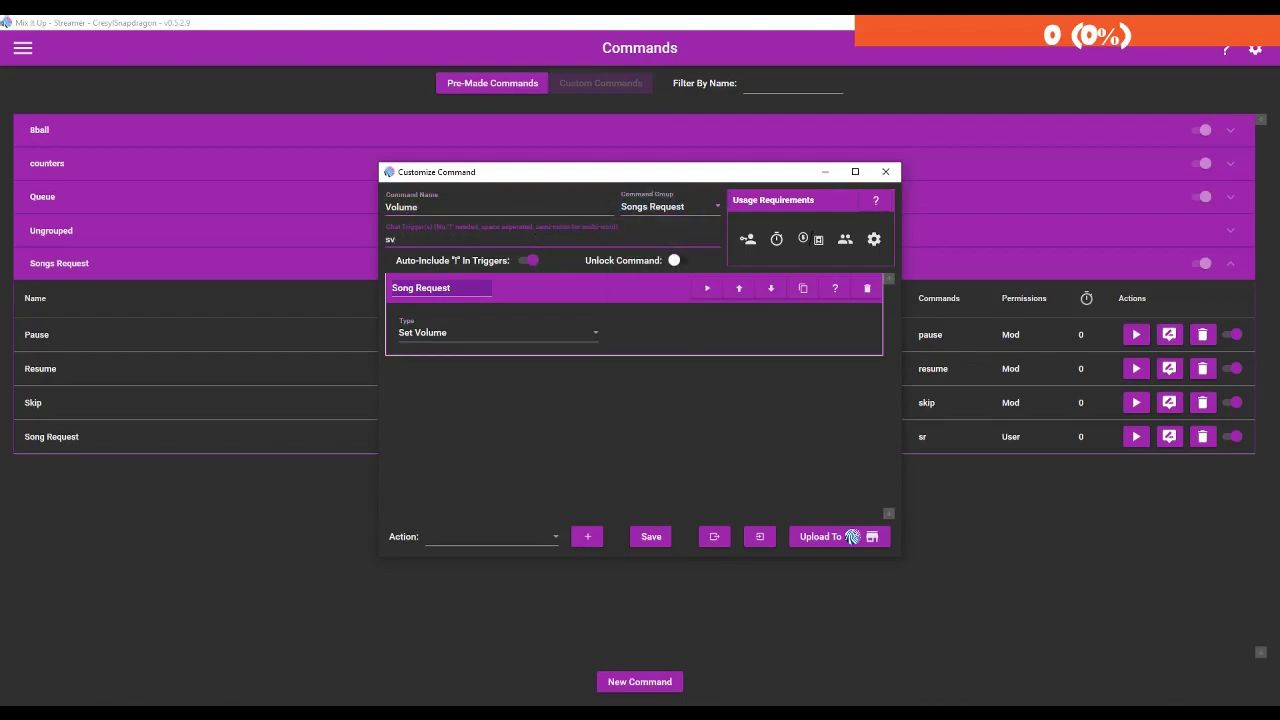
# Set the Volume command's required permission to Mod and save the command.
pyautogui.click(748, 240)
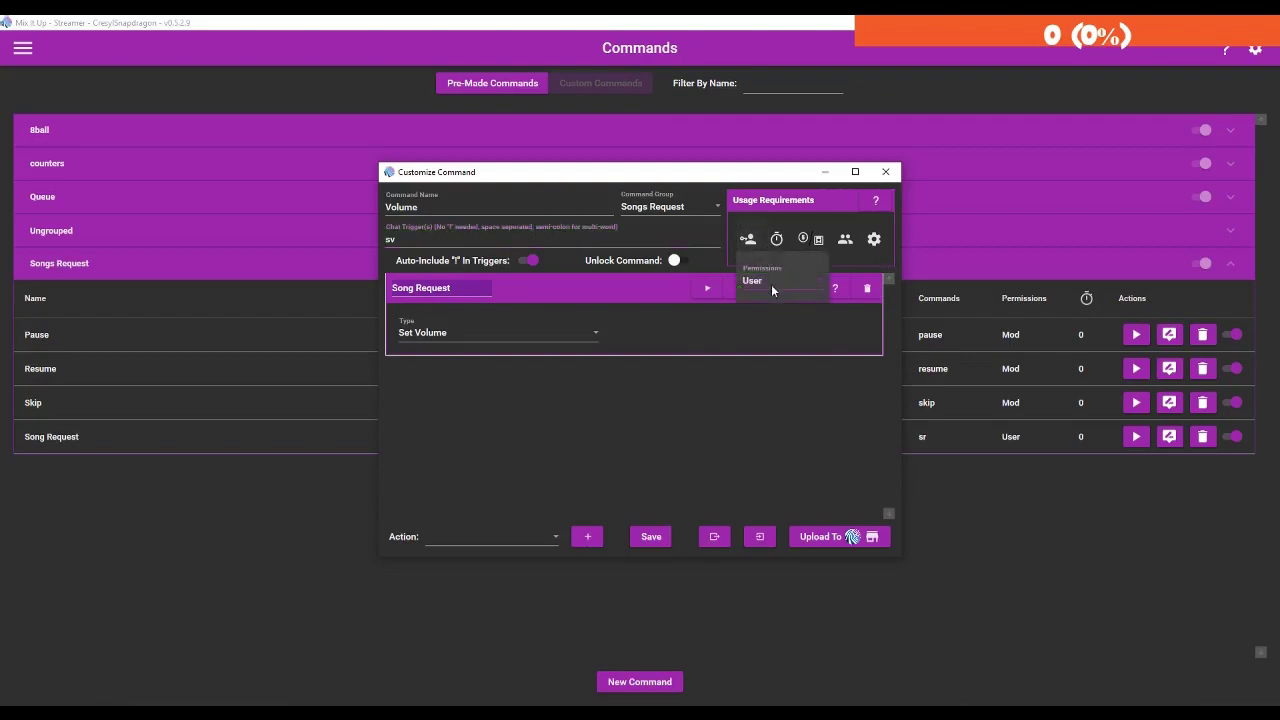
pyautogui.click(760, 303)
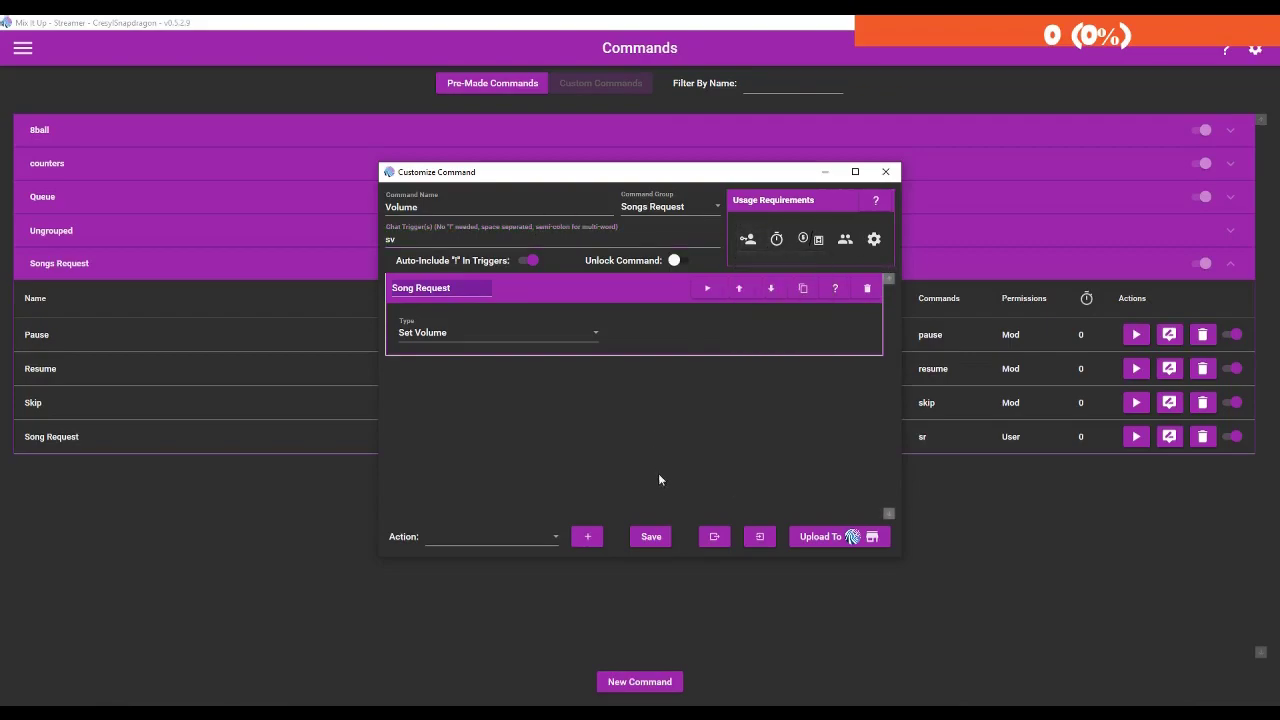
pyautogui.click(654, 541)
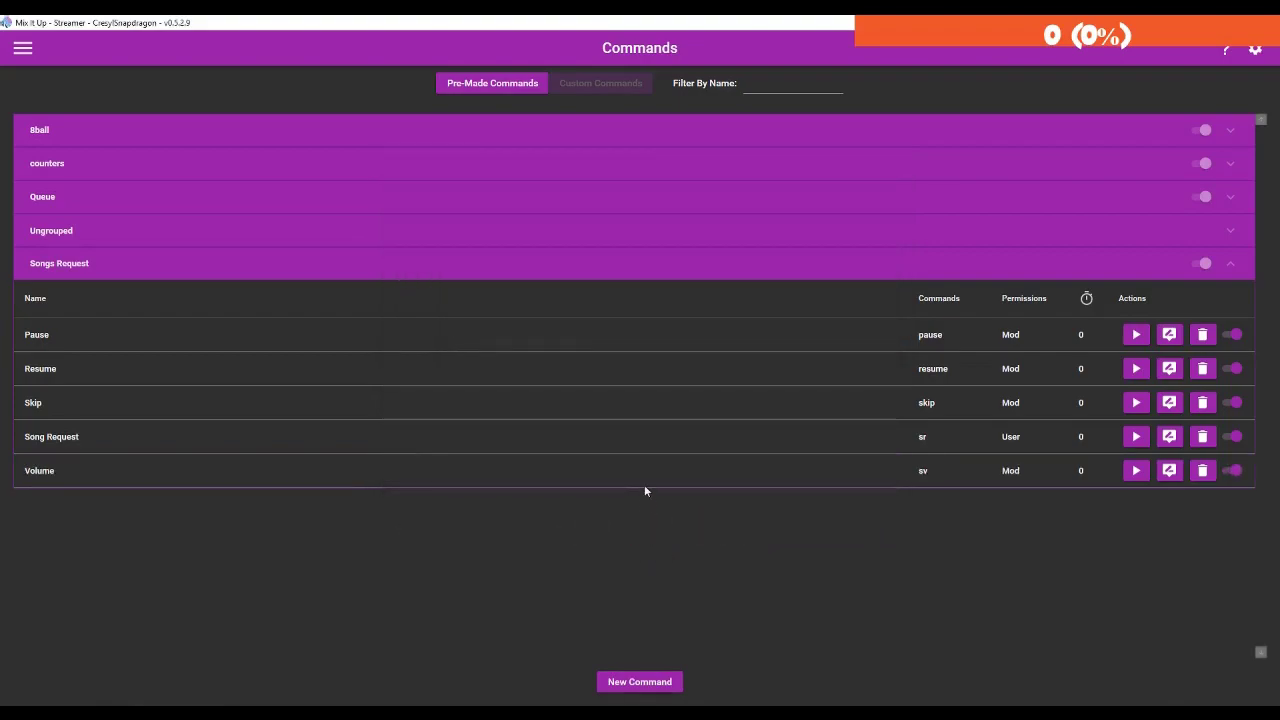
# Create another advanced command with a Song Request action of type Remove Last Song Requested.
pyautogui.click(650, 684)
pyautogui.click(631, 403)
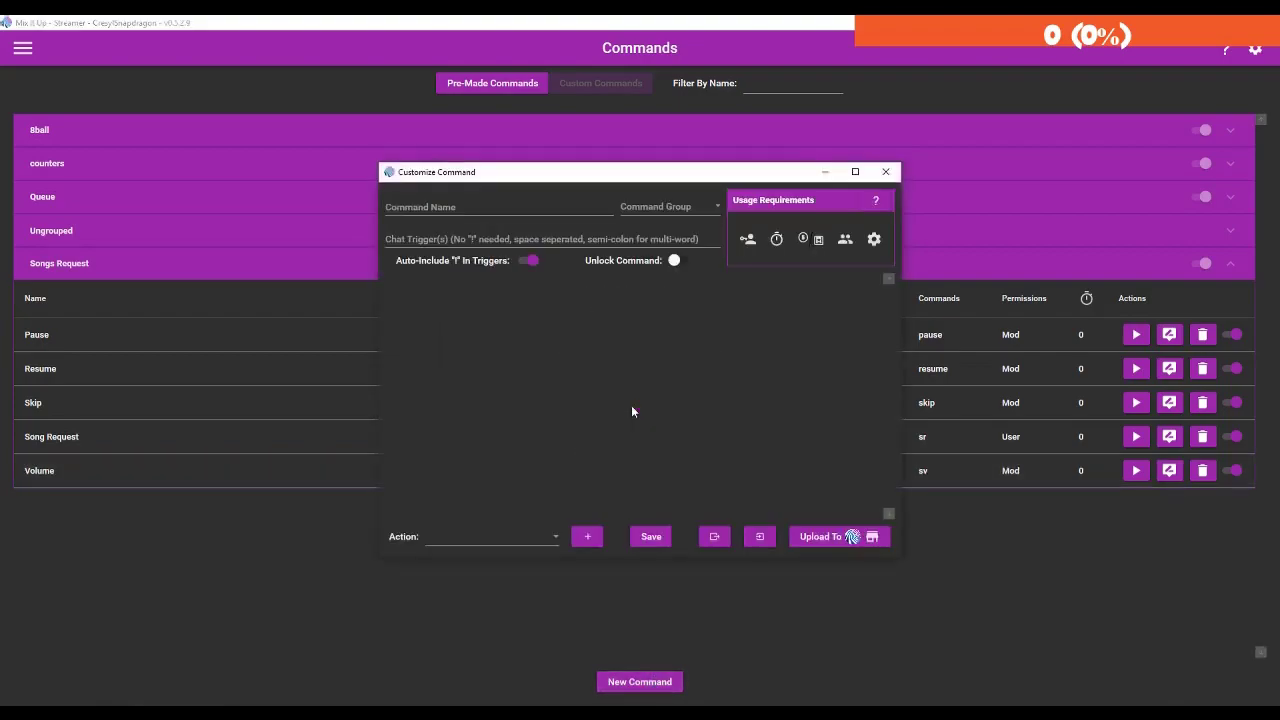
pyautogui.click(490, 536)
pyautogui.scroll(-5, 486, 407)
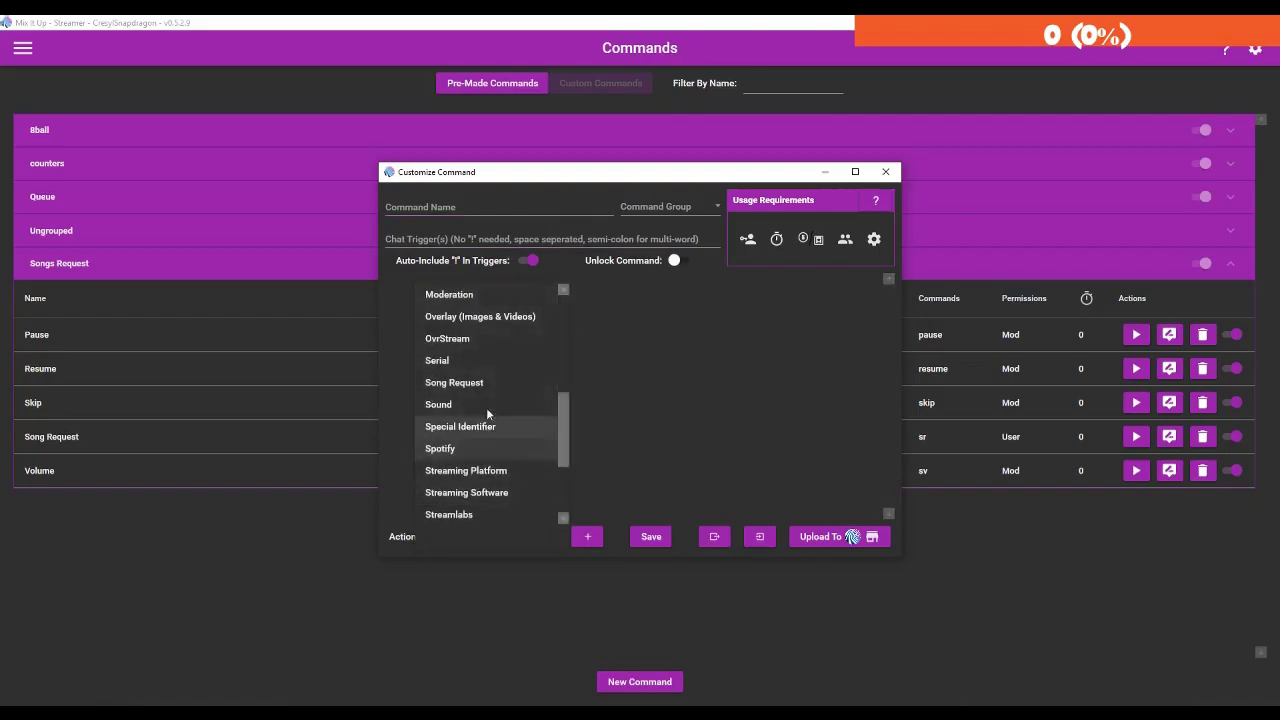
pyautogui.click(458, 377)
pyautogui.click(587, 536)
pyautogui.click(459, 332)
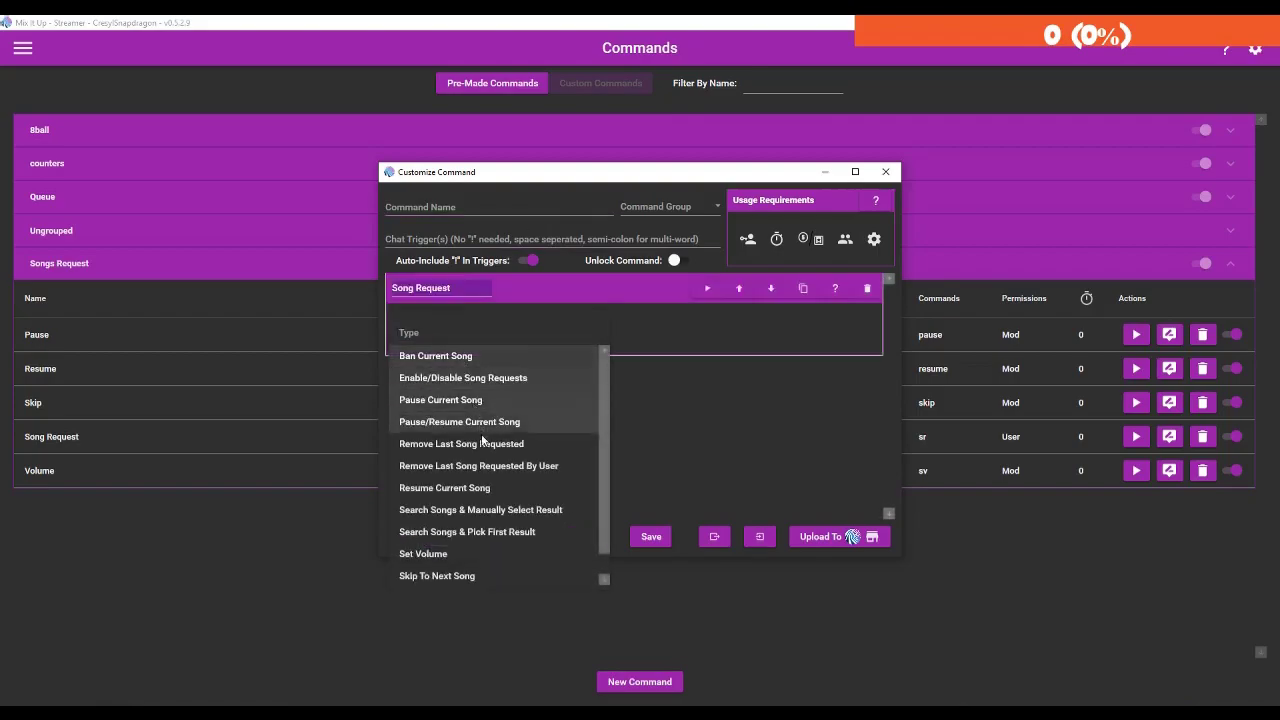
pyautogui.scroll(-1, 460, 586)
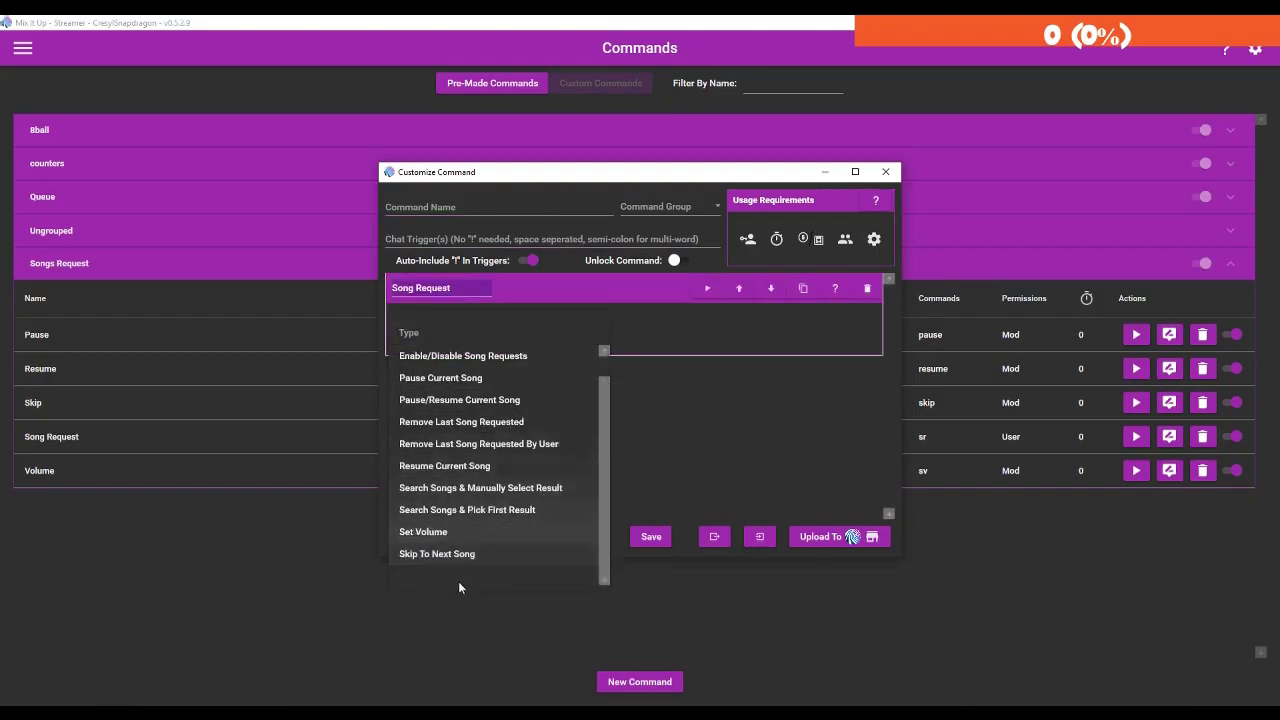
pyautogui.click(491, 422)
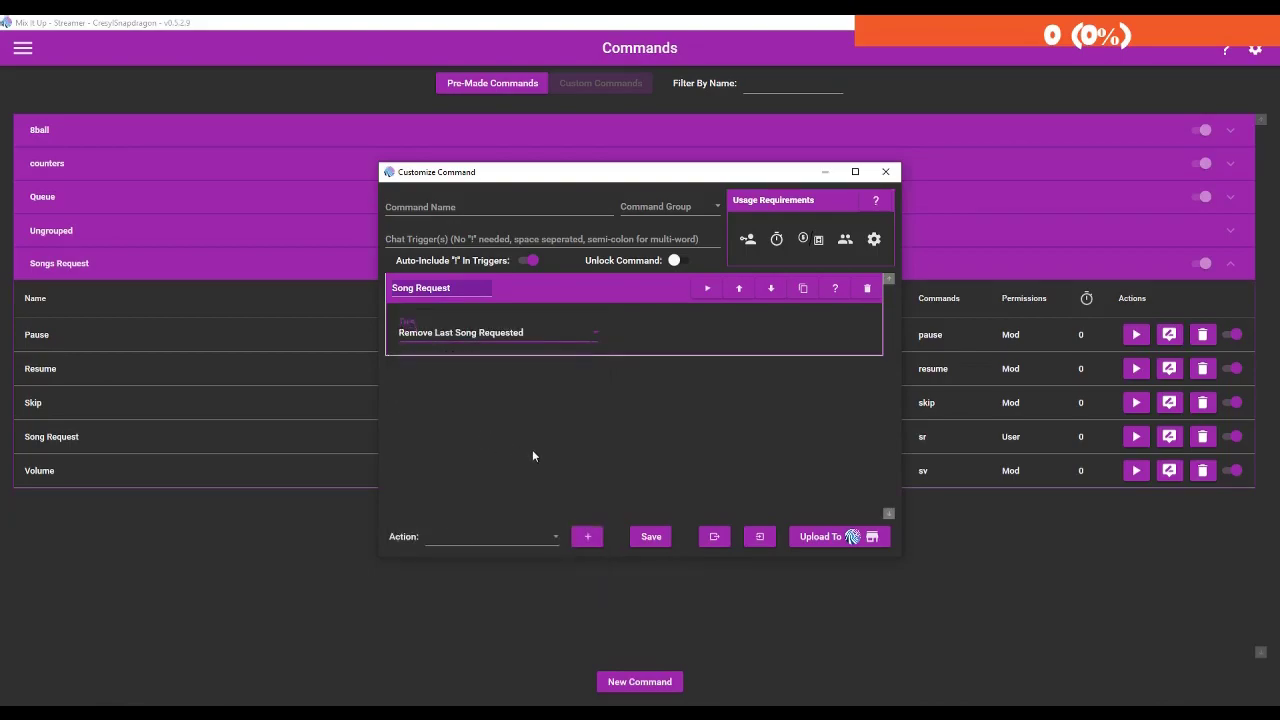
# Name the command remove, assign it to the Songs Request group and set its chat trigger to remove.
pyautogui.click(498, 207)
pyautogui.write('remove')
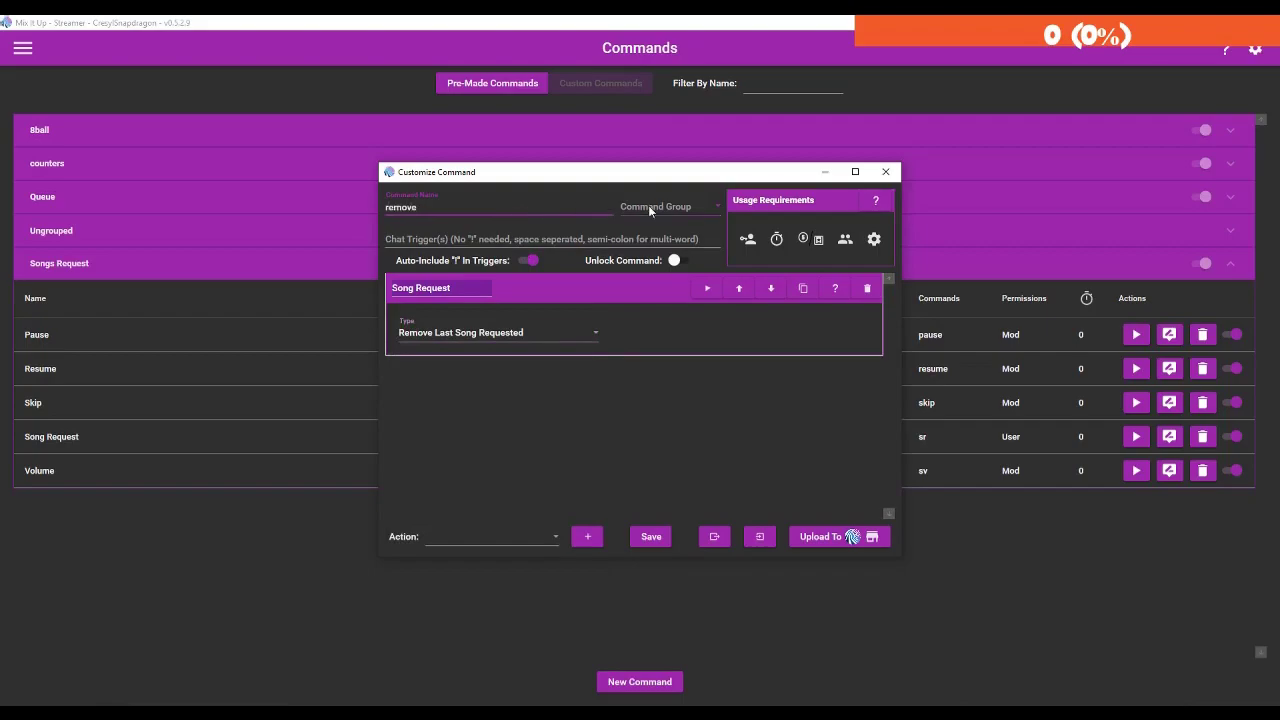
pyautogui.click(654, 206)
pyautogui.click(652, 292)
pyautogui.press('Tab')
pyautogui.write('remove')
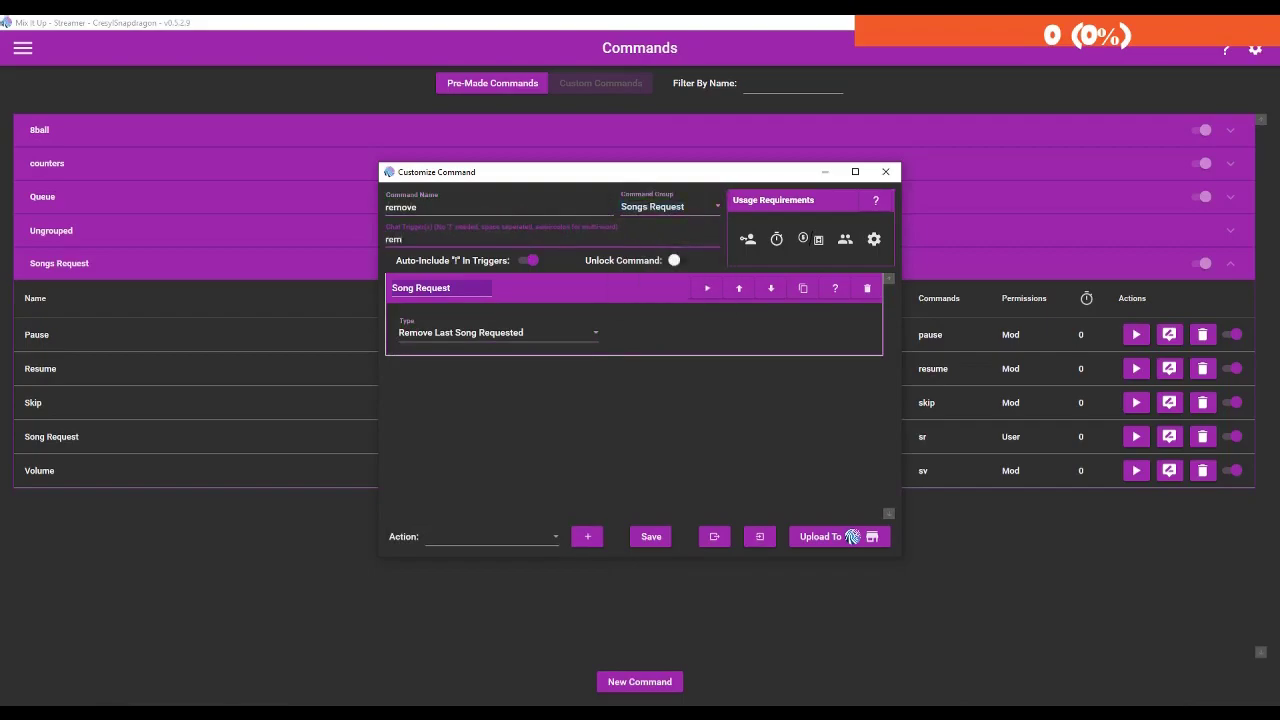
# Restrict the remove command to the Mod permission and save it.
pyautogui.click(755, 243)
pyautogui.click(770, 286)
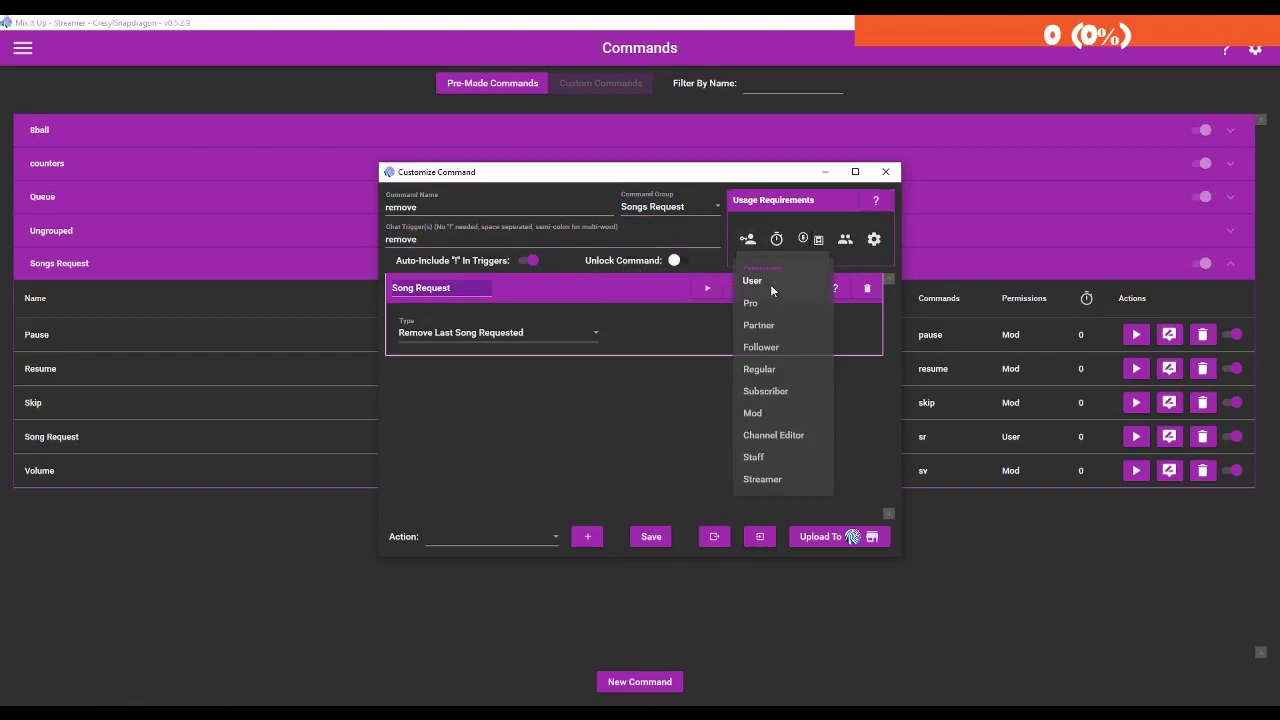
pyautogui.click(772, 411)
pyautogui.click(664, 543)
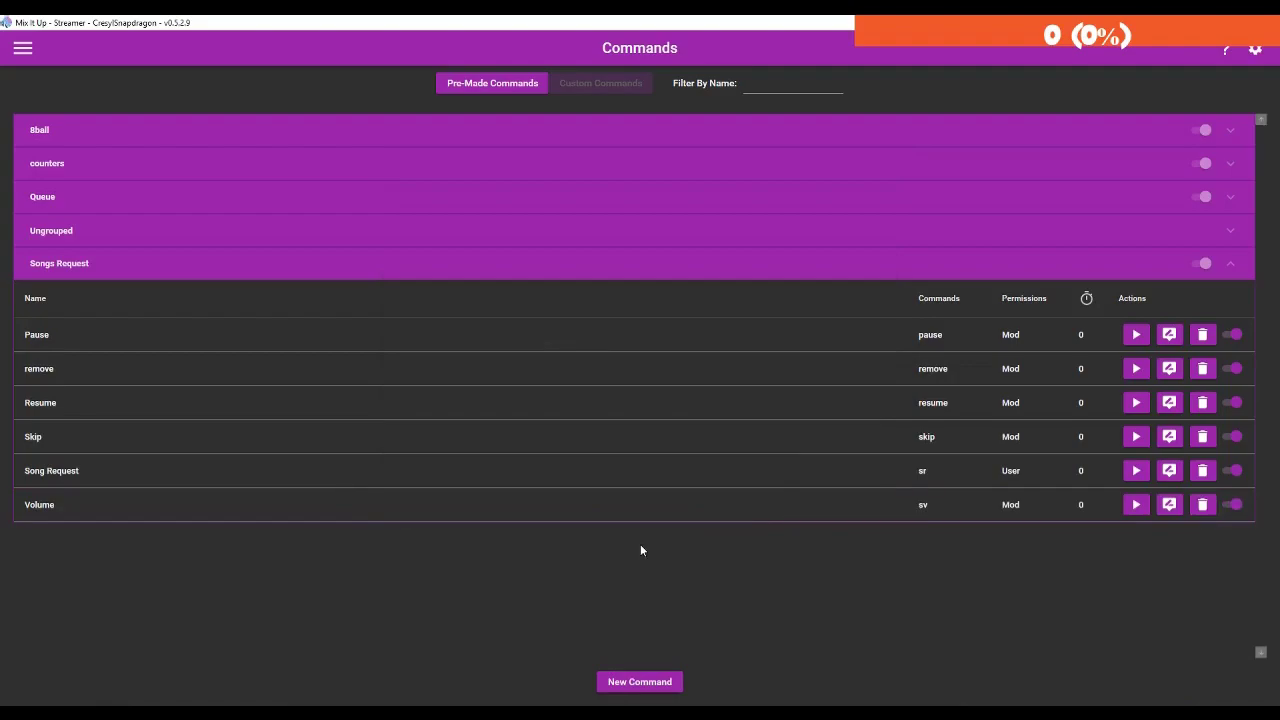
# Leave the command list and open the Chat page.
pyautogui.click(482, 275)
pyautogui.click(482, 275)
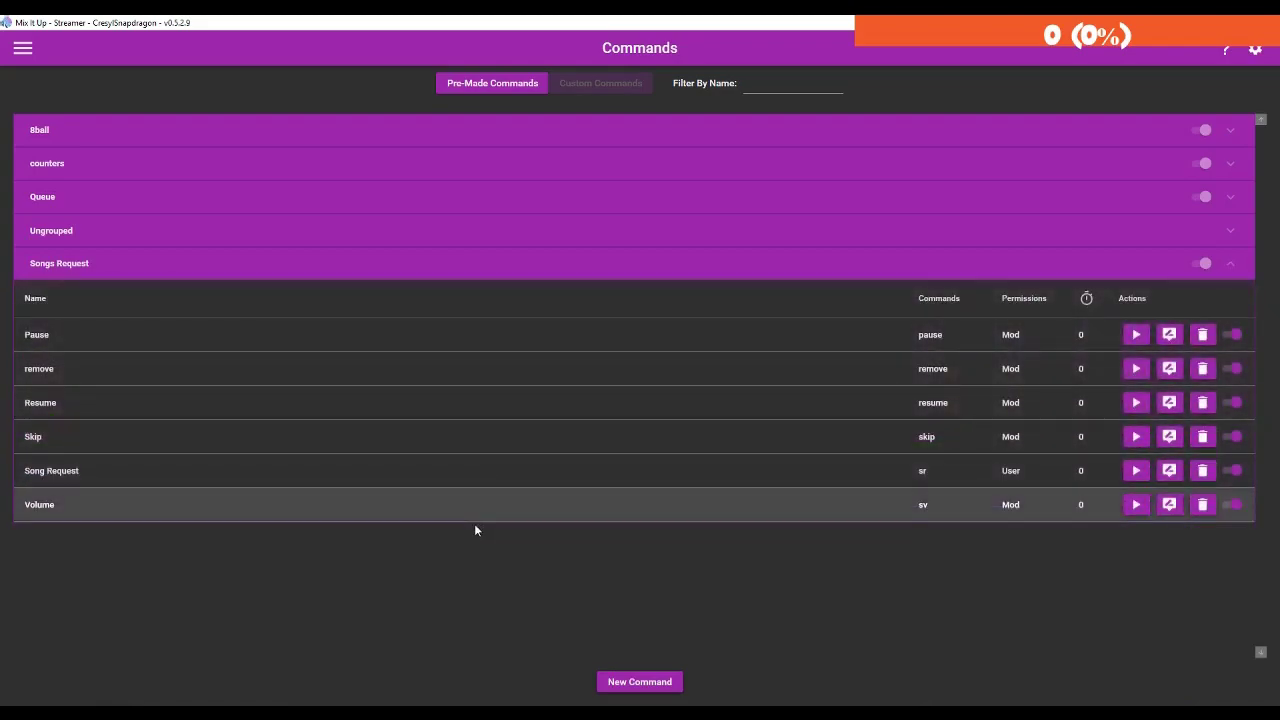
pyautogui.click(22, 47)
pyautogui.click(40, 100)
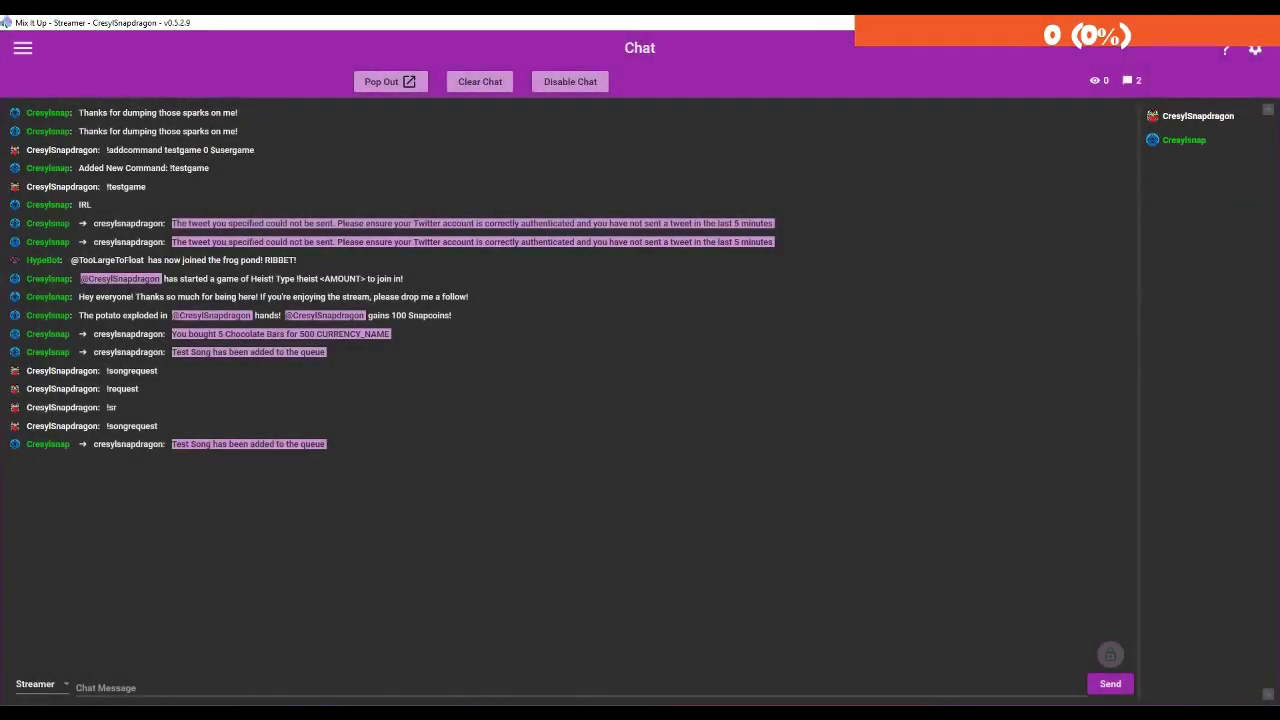
# Clear all messages from the chat, confirm it, and begin a chat message with !sr.
pyautogui.click(480, 81)
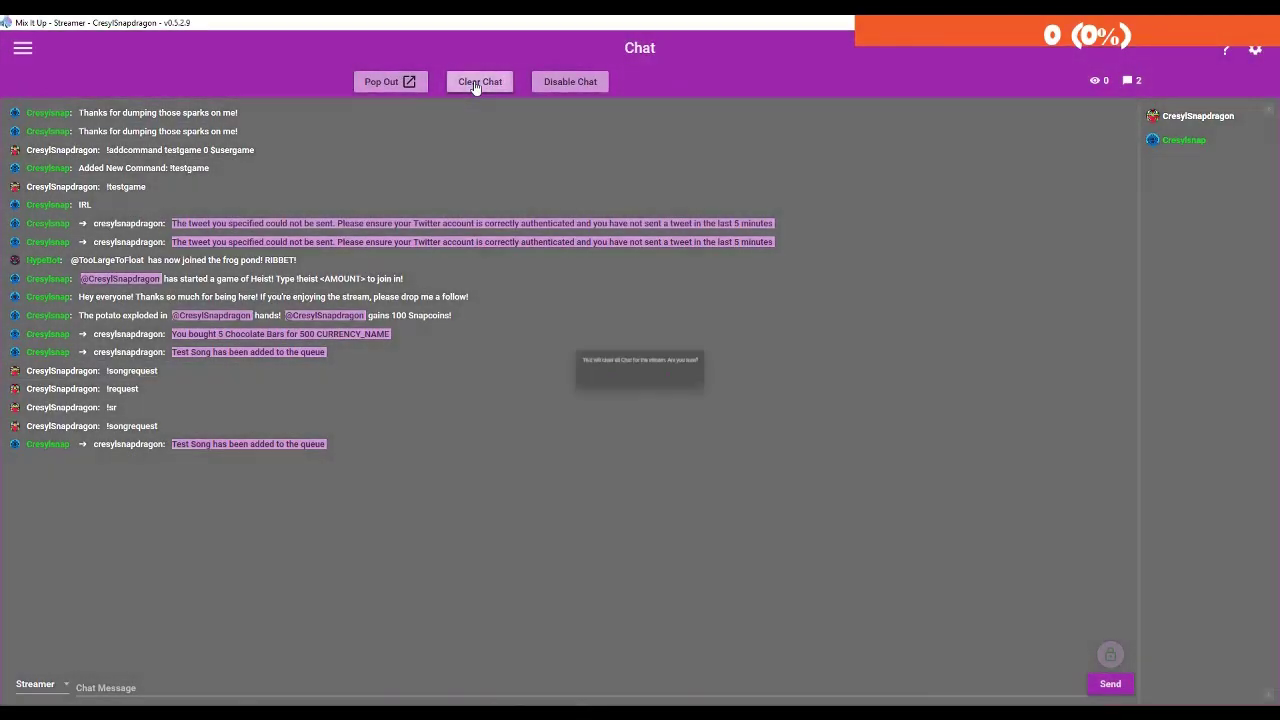
pyautogui.click(588, 378)
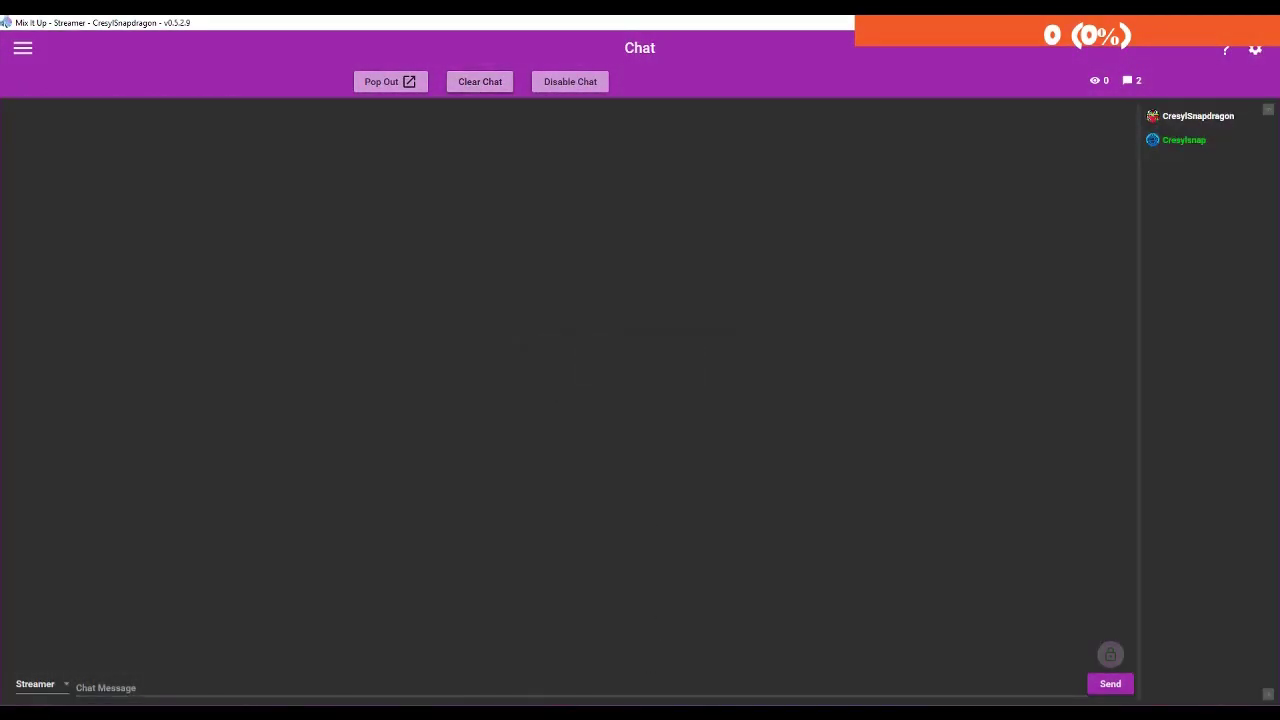
pyautogui.moveTo(605, 712)
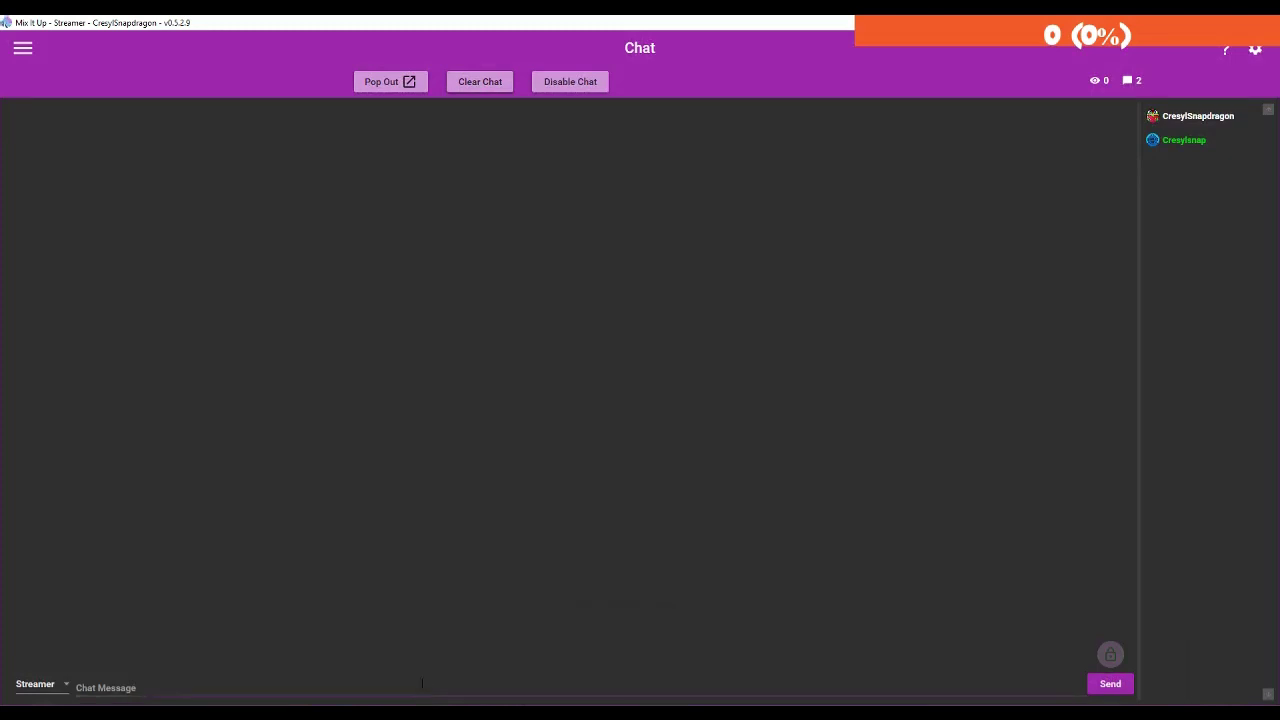
pyautogui.moveTo(441, 712)
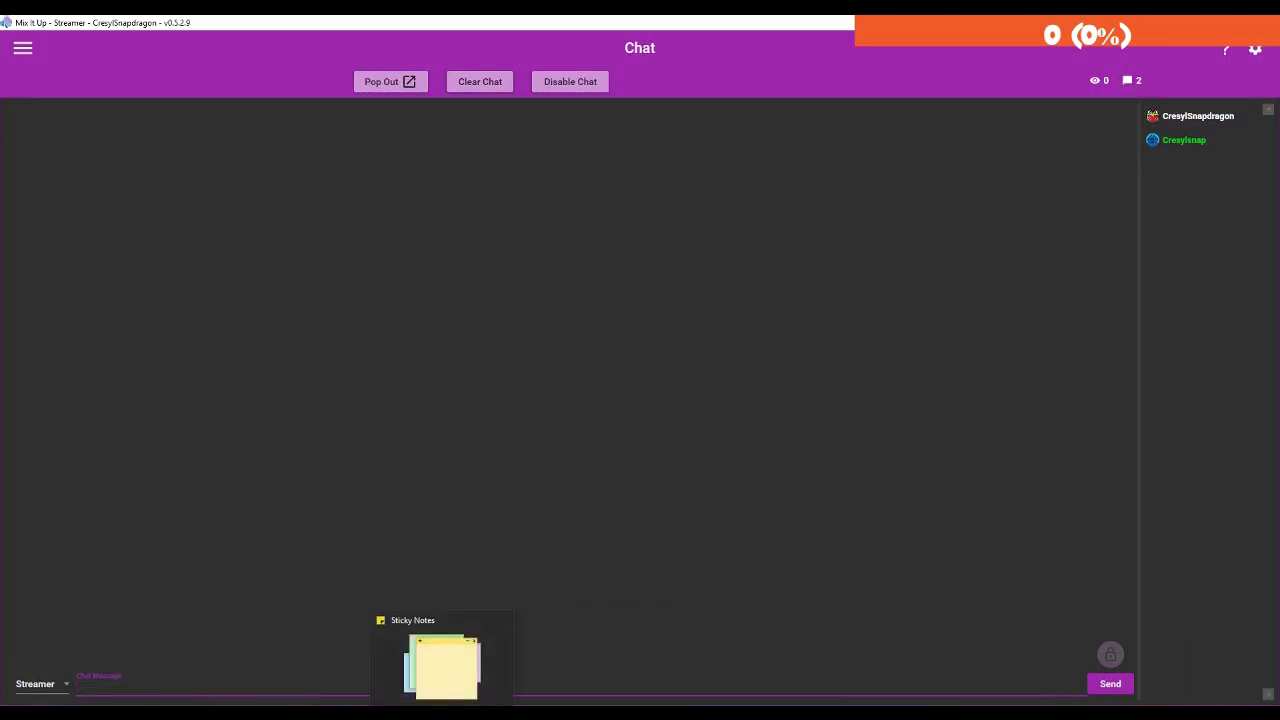
pyautogui.write('!sr')
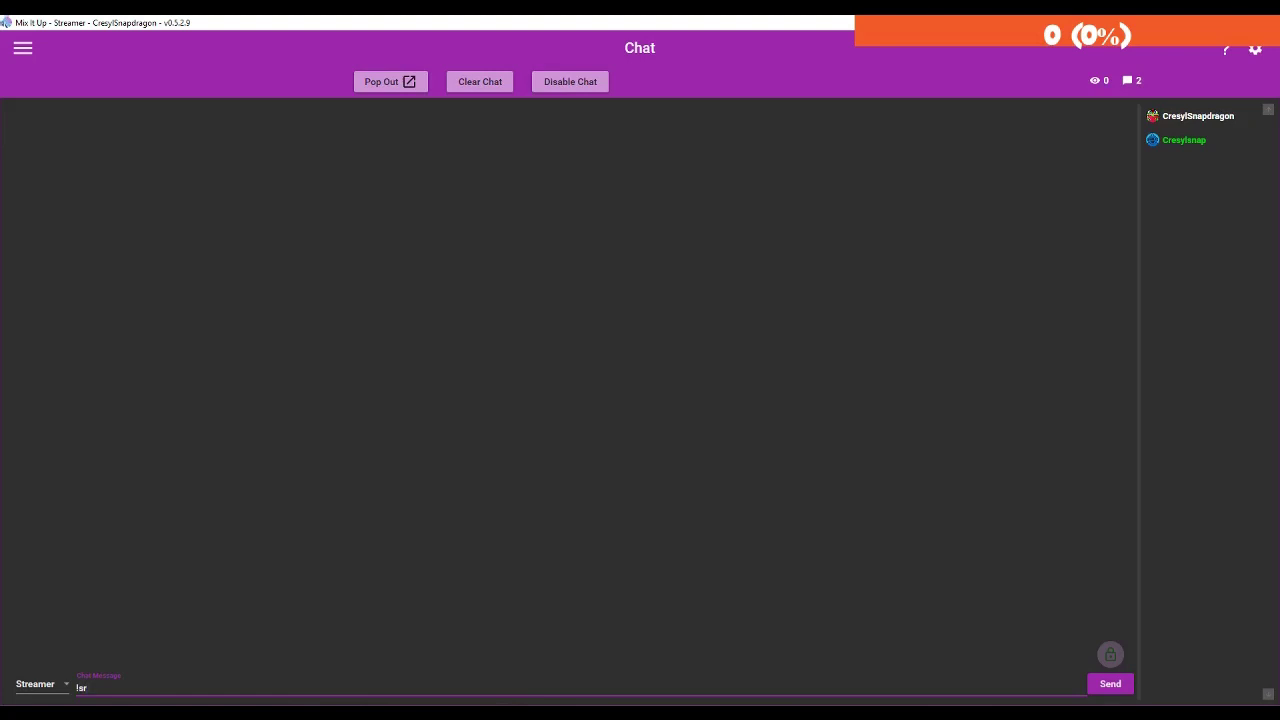
pyautogui.click(23, 48)
pyautogui.click(71, 405)
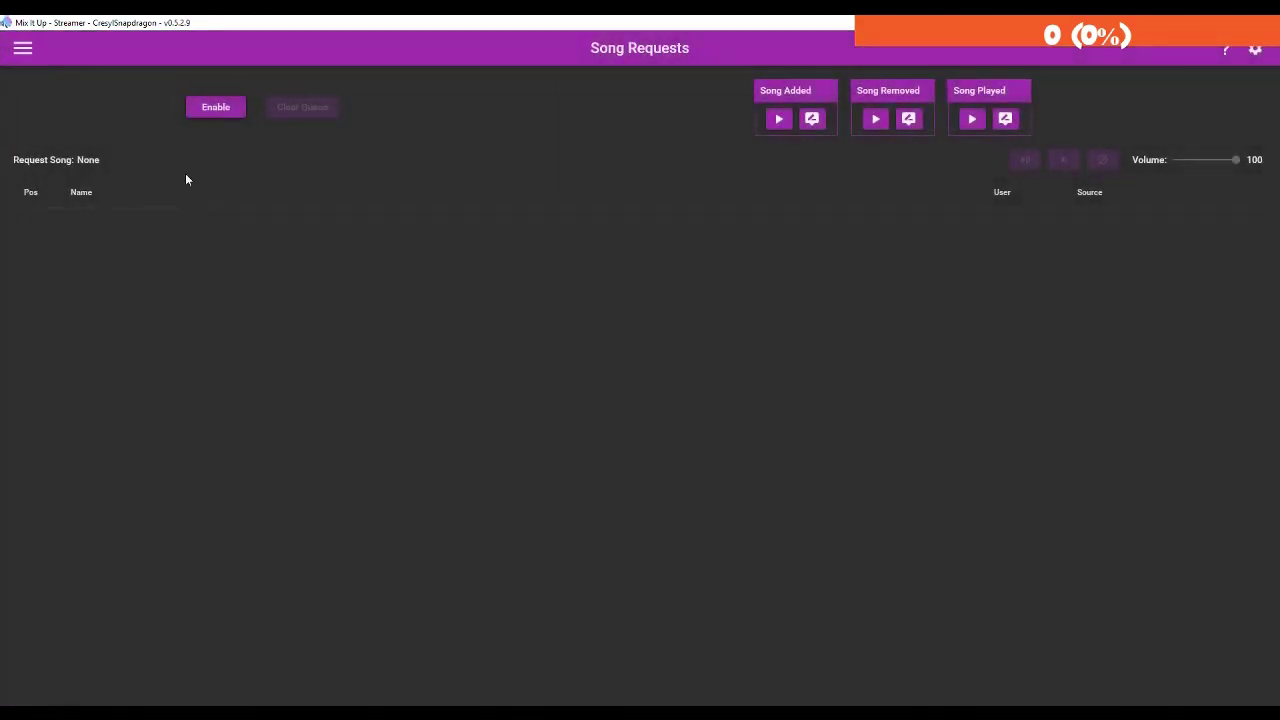
pyautogui.click(216, 112)
pyautogui.click(24, 50)
pyautogui.click(35, 91)
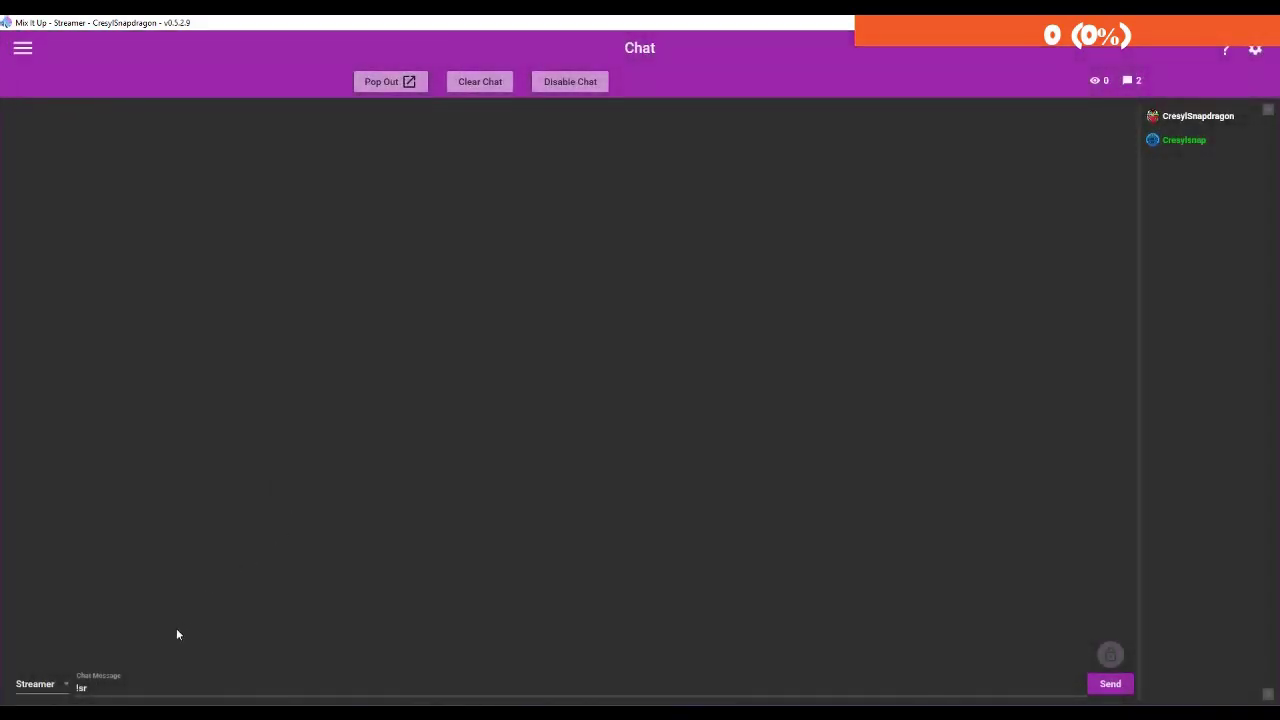
pyautogui.write('https://www.youtube.com/watch?v=SKkqOhCm8Es')
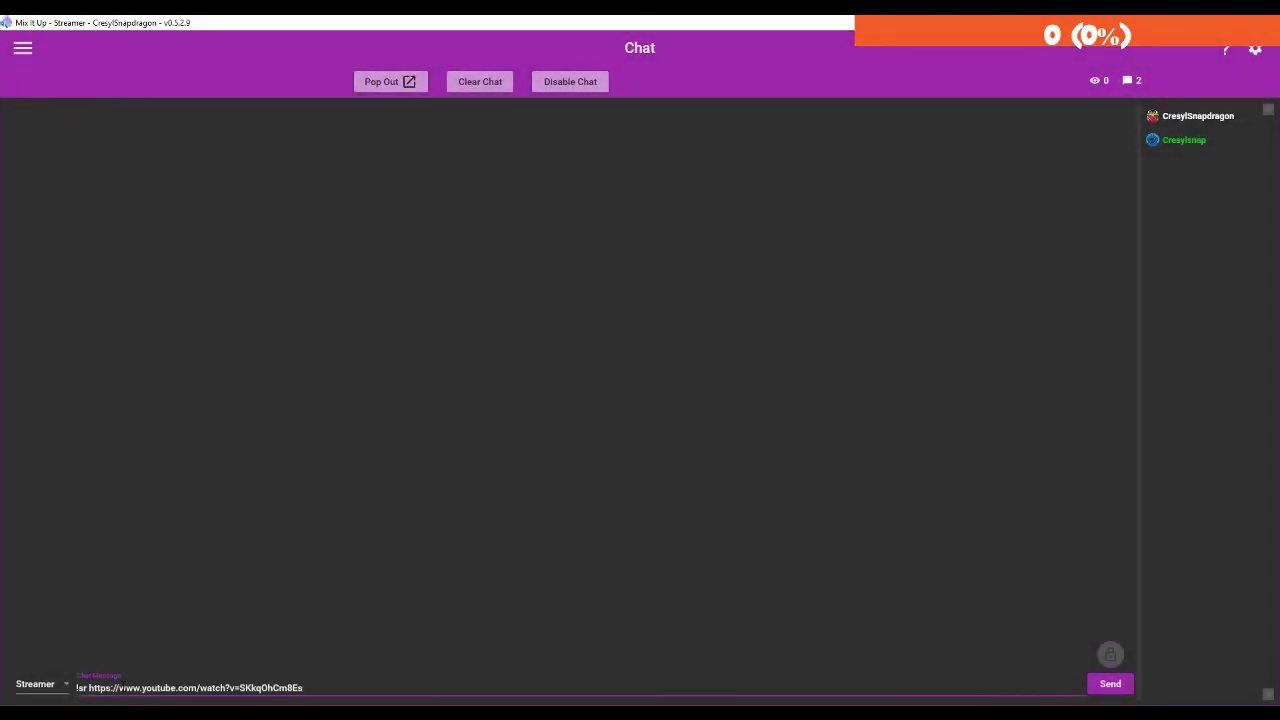
pyautogui.press('Return')
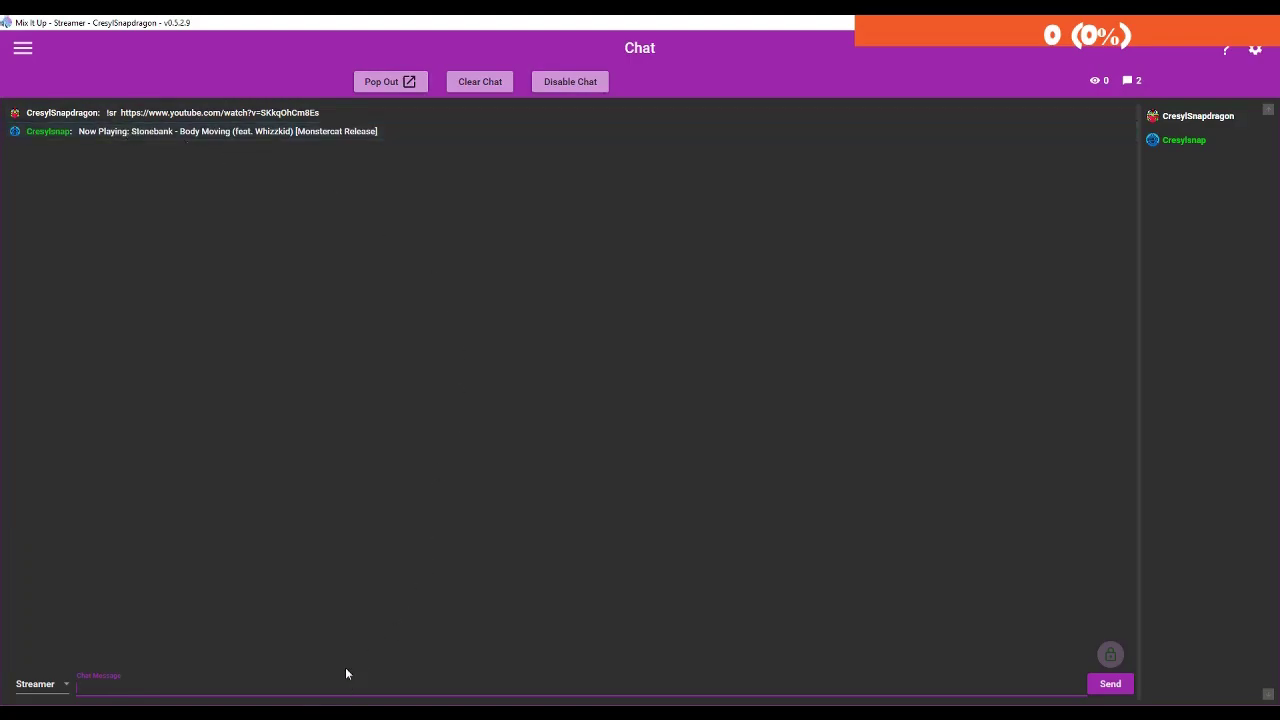
# Send !sv 40 in chat to set the song volume and !pause to pause the song.
pyautogui.write('0')
pyautogui.press('Return')
pyautogui.write('!pause')
pyautogui.press('Return')
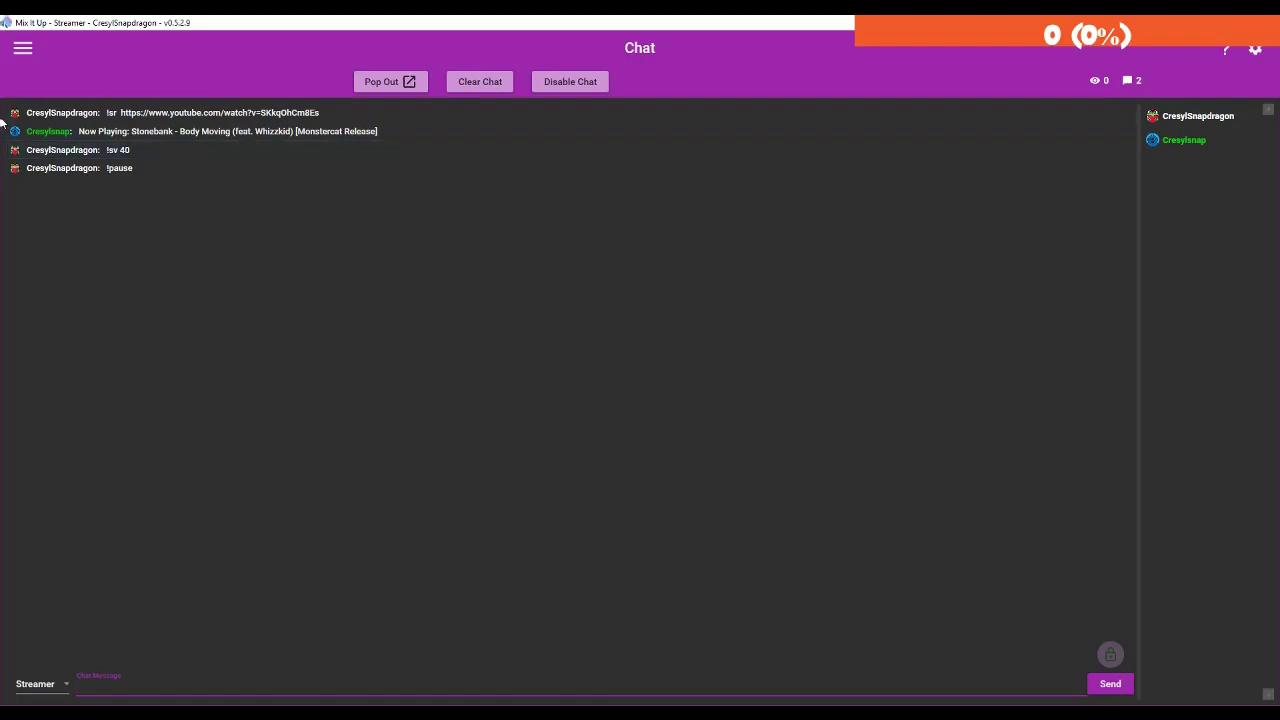
# Add an overlay widget of type Song Requests on the Overlay Widgets page and continue to its settings.
pyautogui.click(23, 47)
pyautogui.click(84, 314)
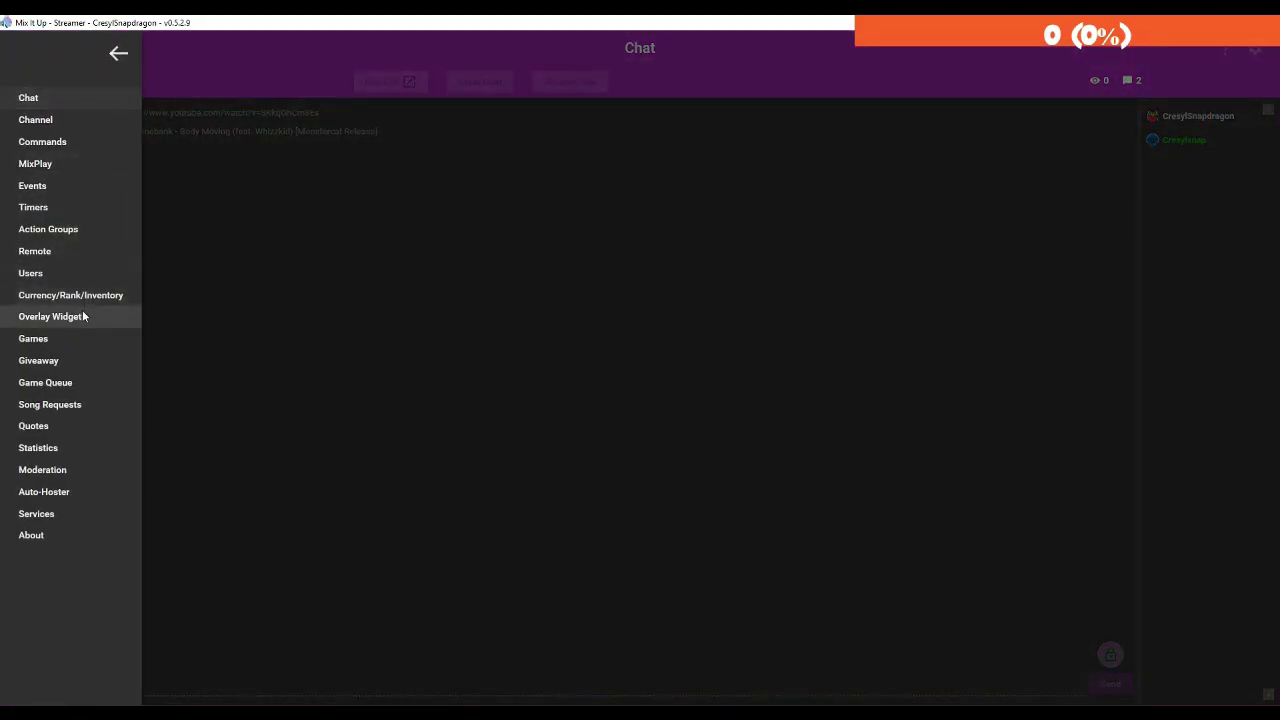
pyautogui.click(628, 688)
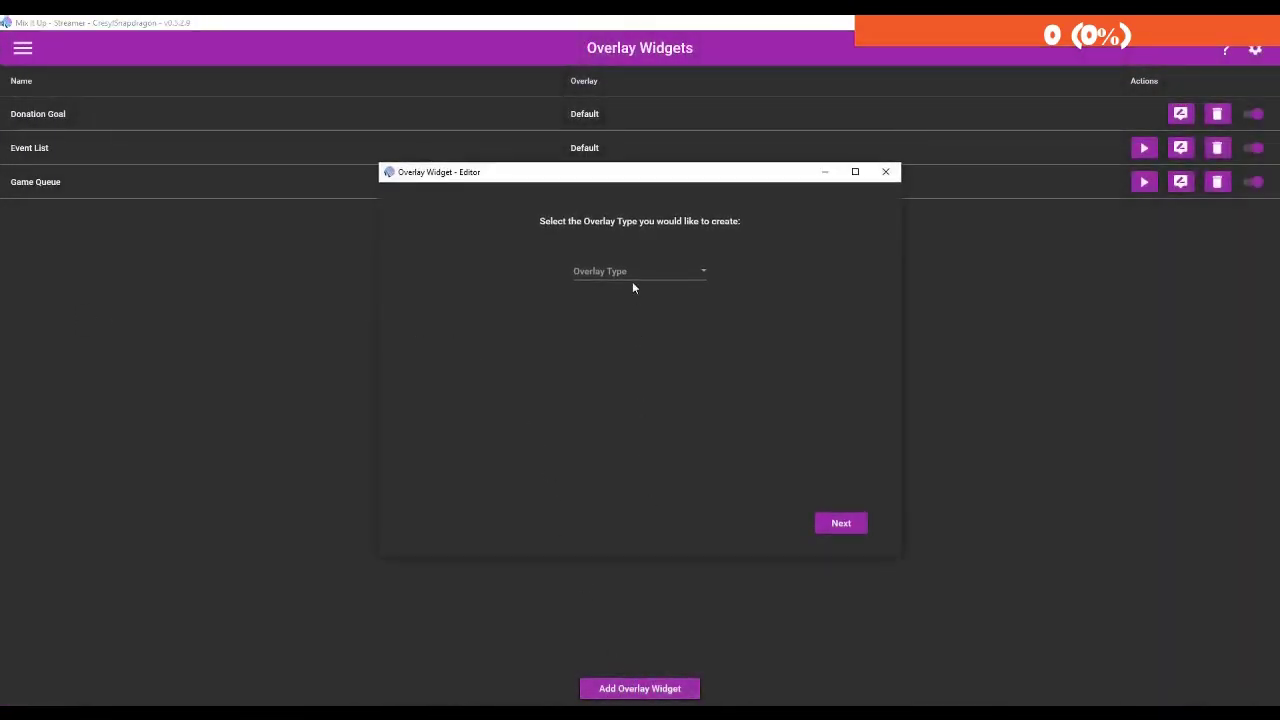
pyautogui.click(632, 278)
pyautogui.click(605, 469)
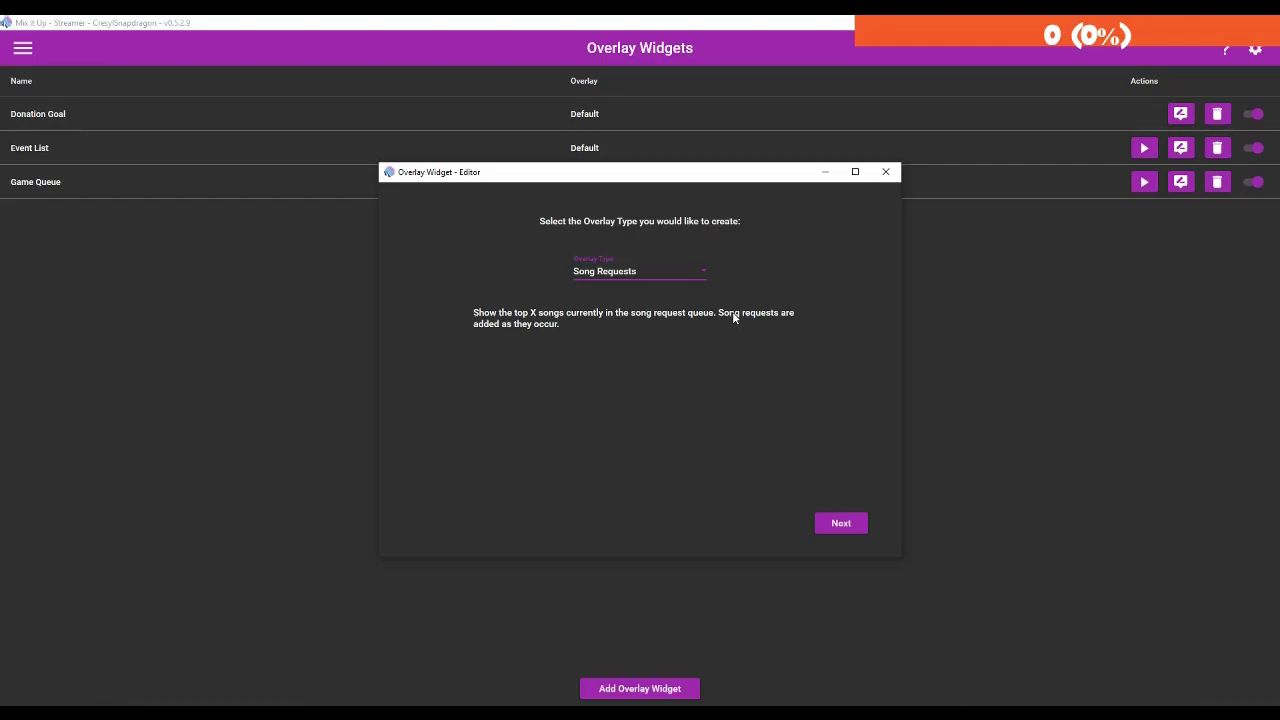
pyautogui.click(845, 527)
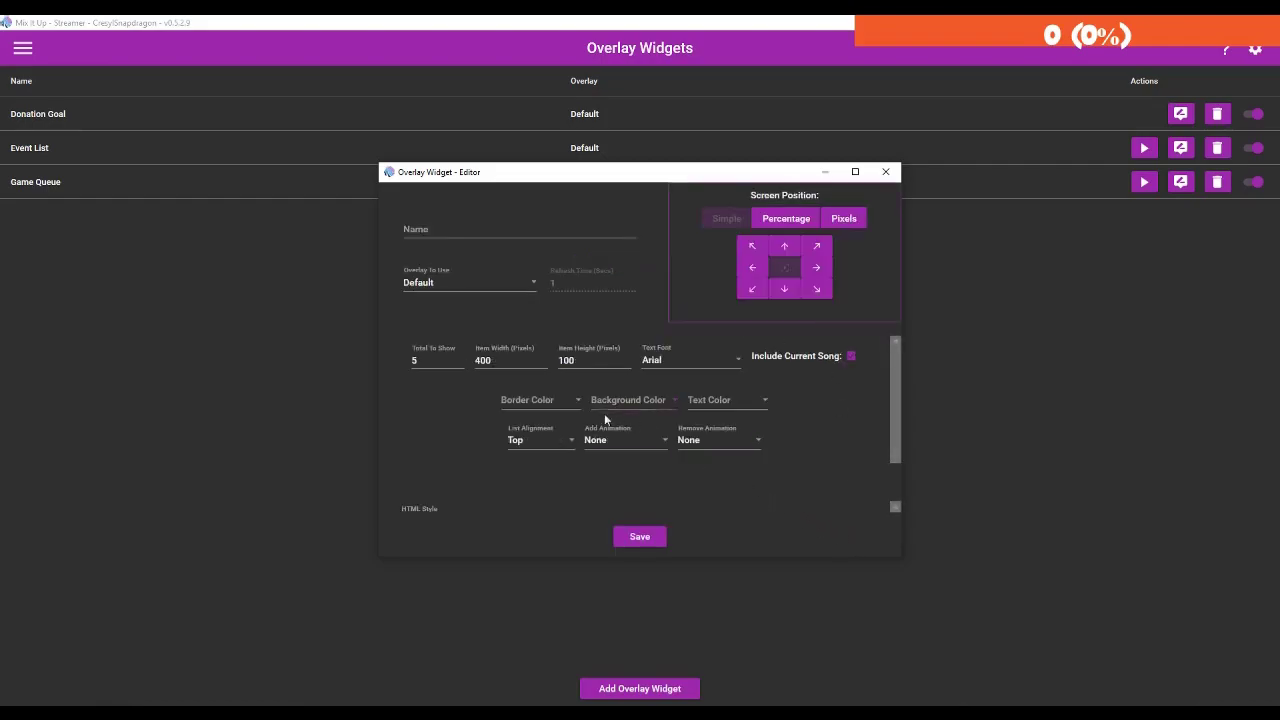
# Name the widget Song Request Queue and set it to show 3 items with a width of 400 pixels.
pyautogui.click(437, 228)
pyautogui.write('S')
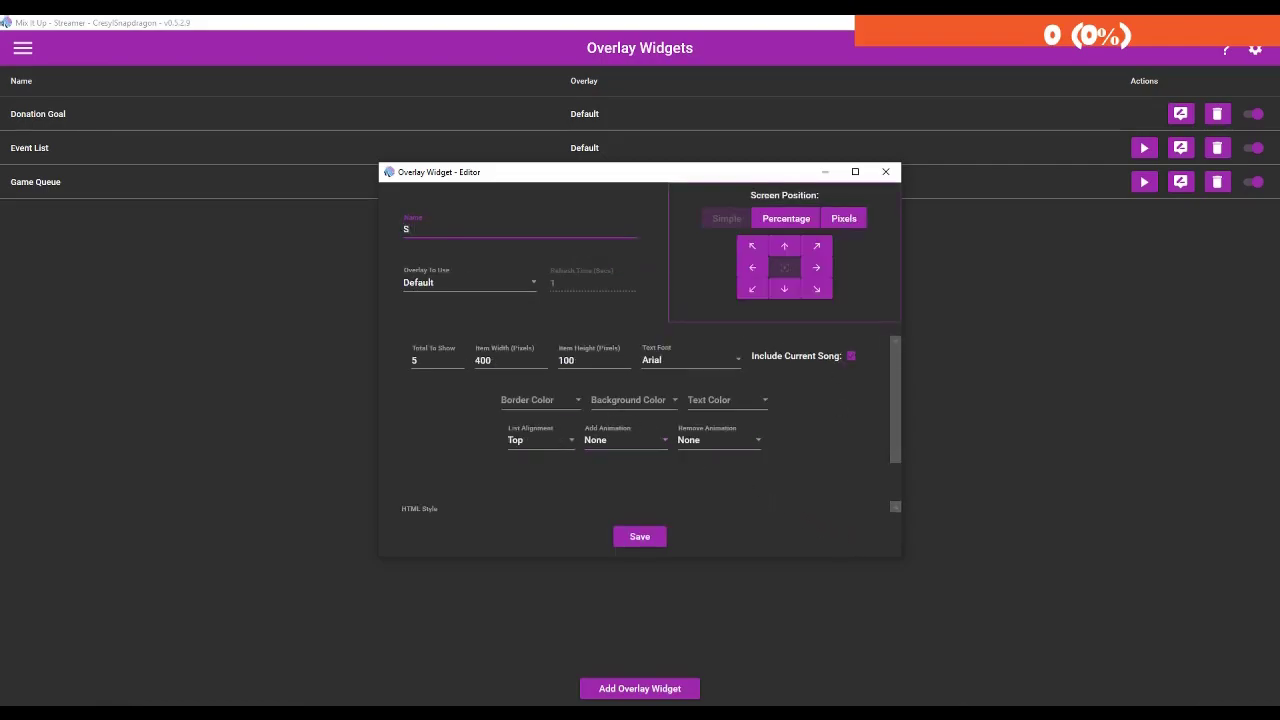
pyautogui.write('ong Request Queue')
pyautogui.click(423, 359)
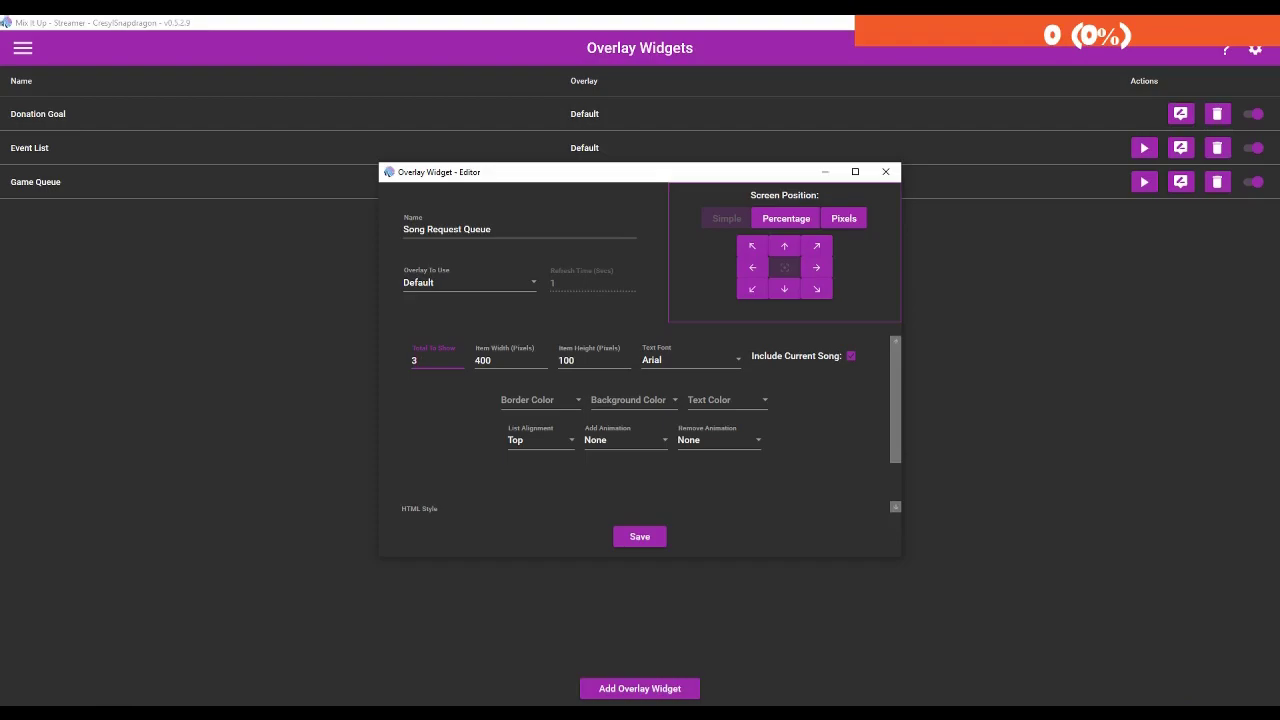
pyautogui.press('Tab')
pyautogui.write('2')
pyautogui.press('BackSpace')
pyautogui.write('4')
# Set the widget's text font to Pokemon Sold.
pyautogui.click(676, 360)
pyautogui.click(680, 360)
pyautogui.write('Poke')
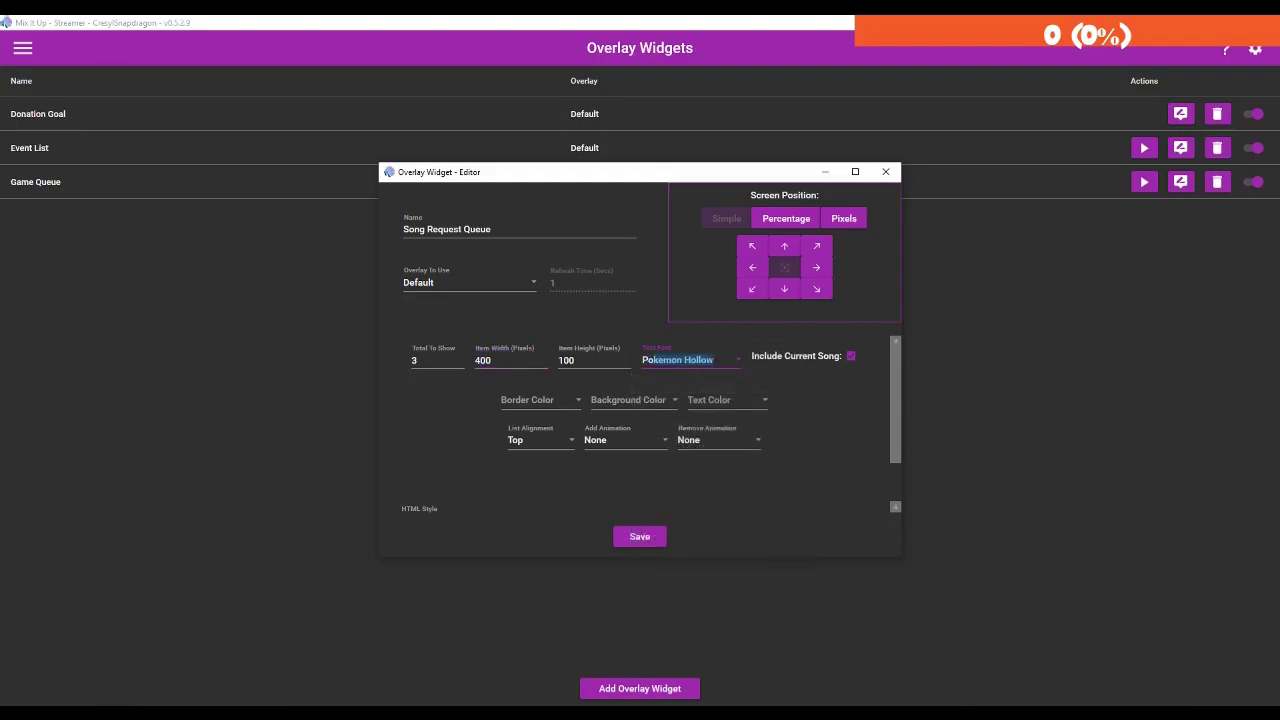
pyautogui.write('mon Sold')
# Set the widget's border color to Deep Orange, background color to Indigo and text color to Black.
pyautogui.click(552, 402)
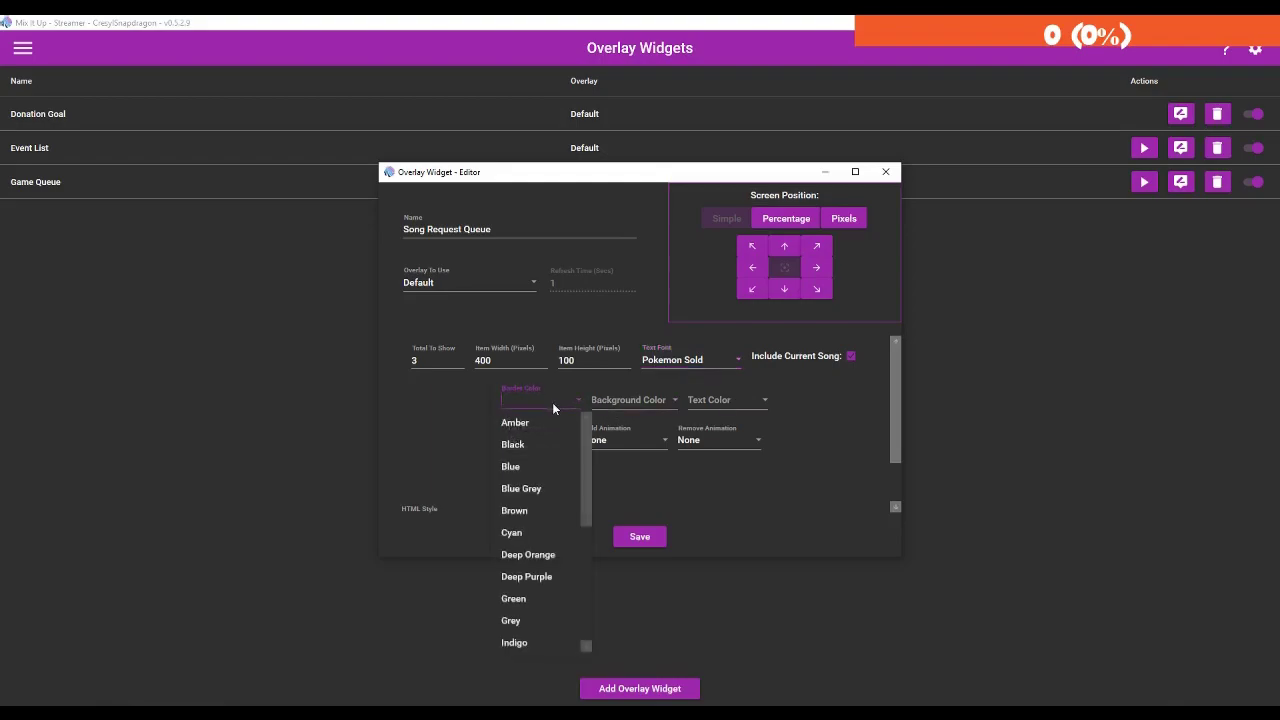
pyautogui.click(543, 556)
pyautogui.click(618, 402)
pyautogui.scroll(-2, 634, 477)
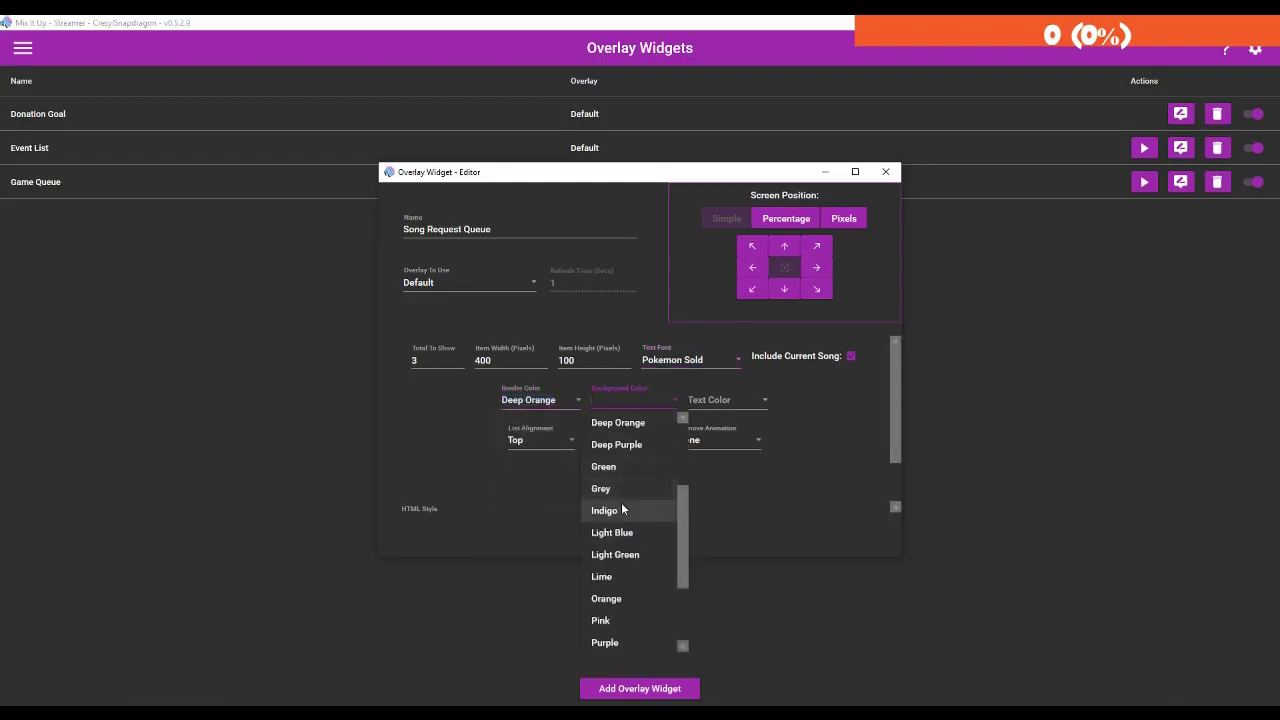
pyautogui.click(624, 512)
pyautogui.click(710, 402)
pyautogui.click(714, 443)
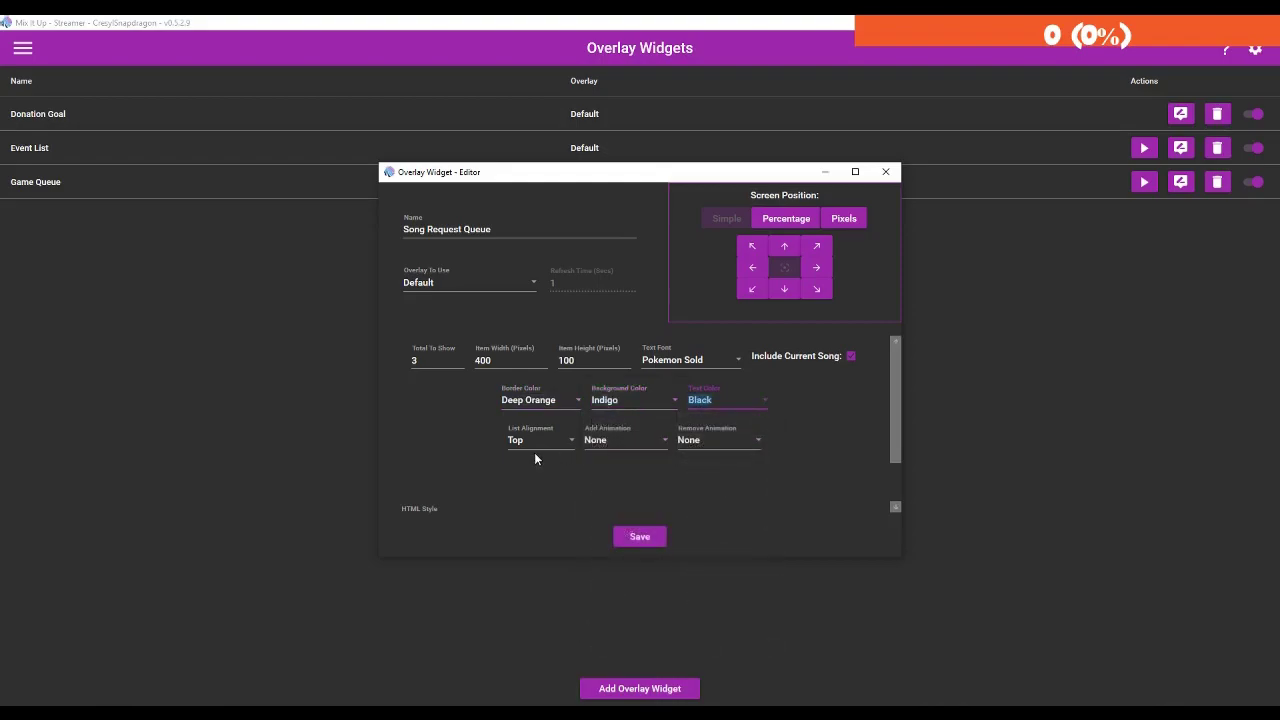
# Set the widget's add animation to Bounce In and its remove animation to Bounce Out.
pyautogui.click(617, 441)
pyautogui.click(610, 463)
pyautogui.click(716, 441)
pyautogui.click(702, 462)
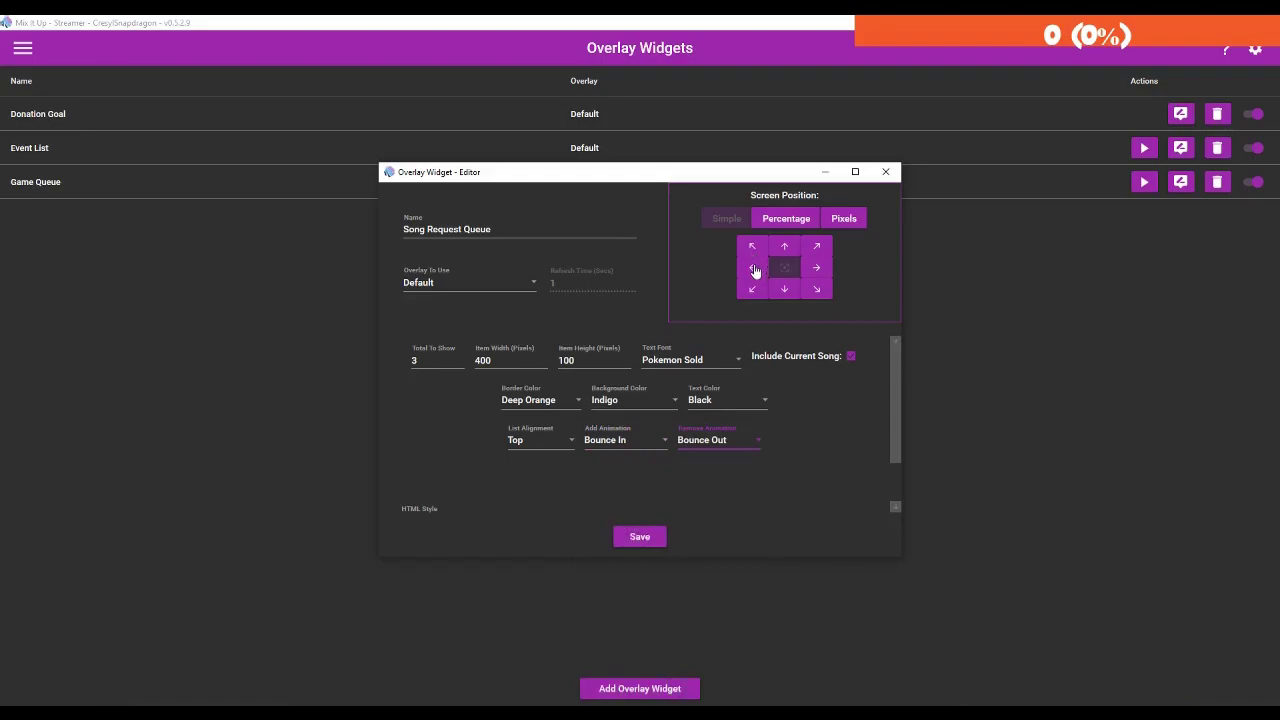
# Anchor the widget at the bottom centre of the overlay, save it and test it.
pyautogui.click(784, 288)
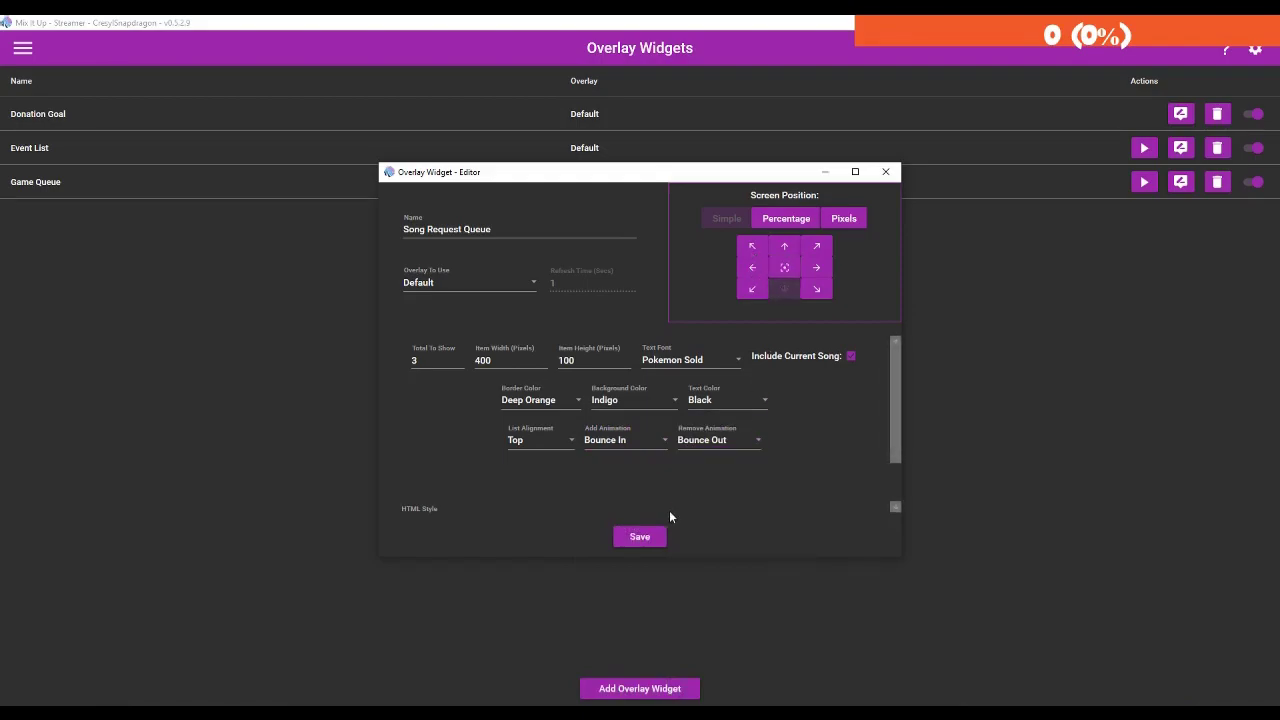
pyautogui.click(648, 540)
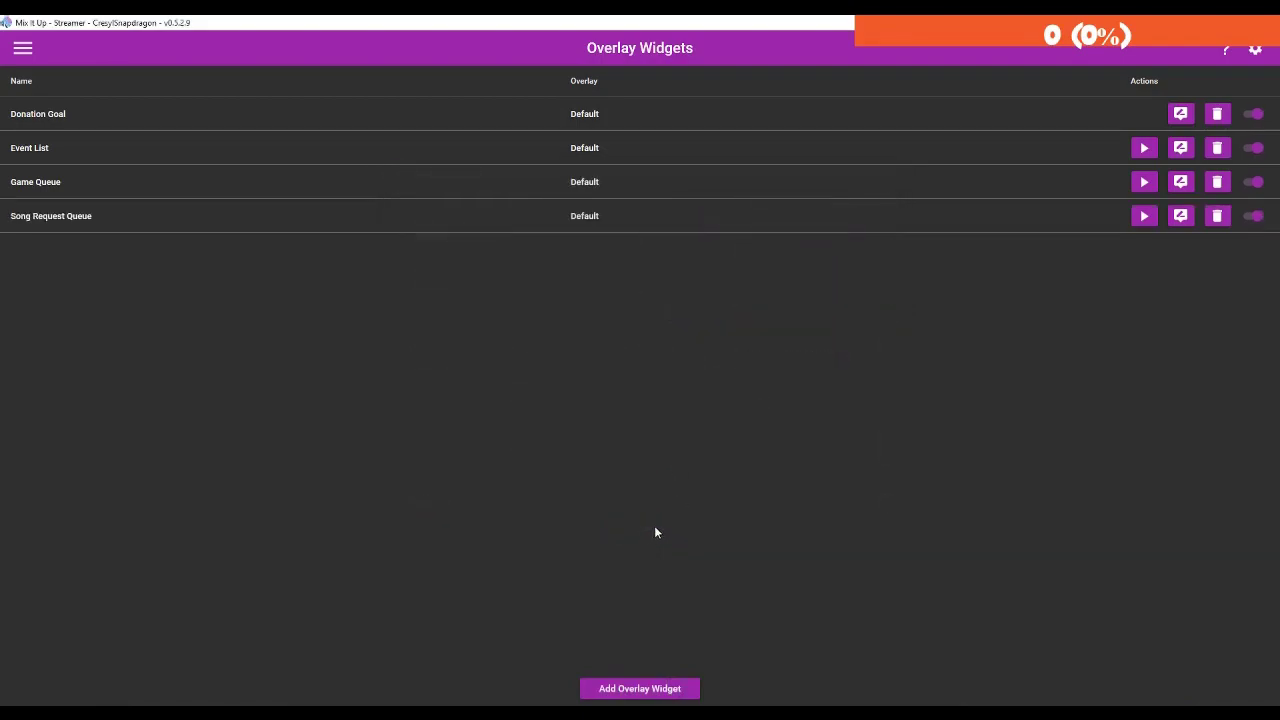
pyautogui.click(1146, 217)
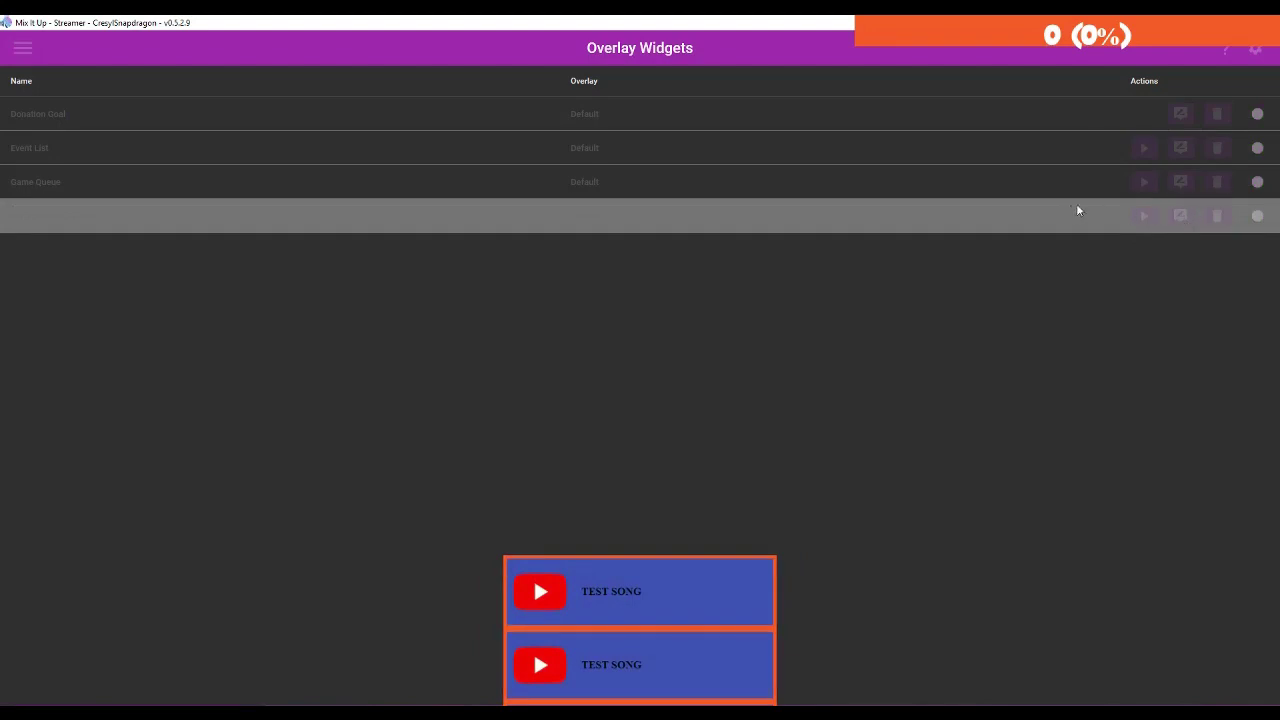
# Reopen the Song Request Queue widget and change its border color to Deep Purple.
pyautogui.click(1187, 216)
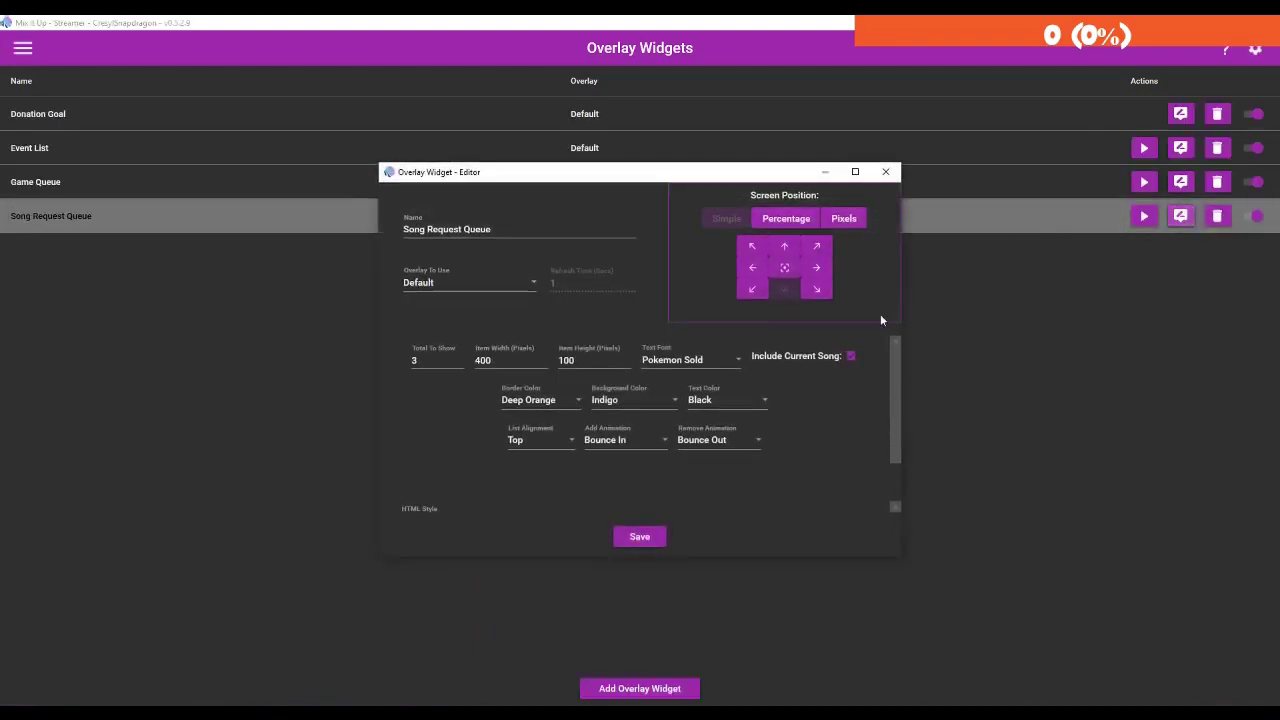
pyautogui.click(573, 396)
pyautogui.click(573, 396)
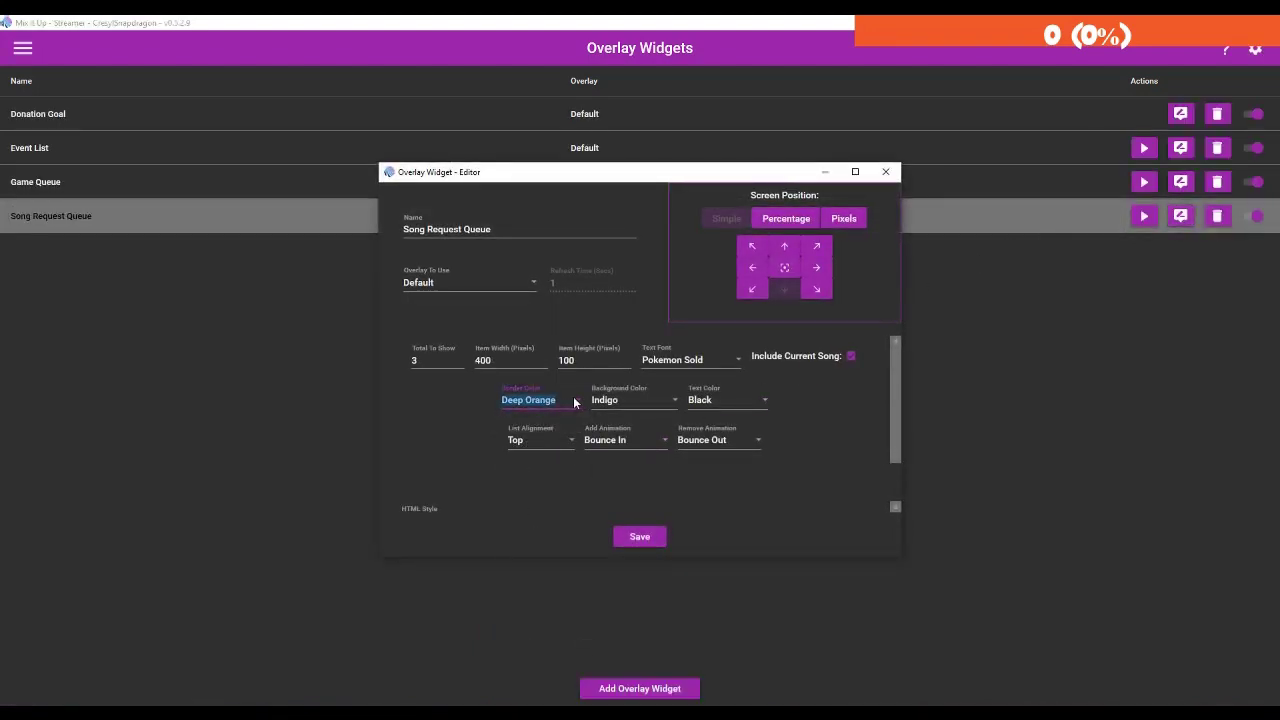
pyautogui.click(573, 396)
pyautogui.click(537, 443)
pyautogui.scroll(-1, 612, 418)
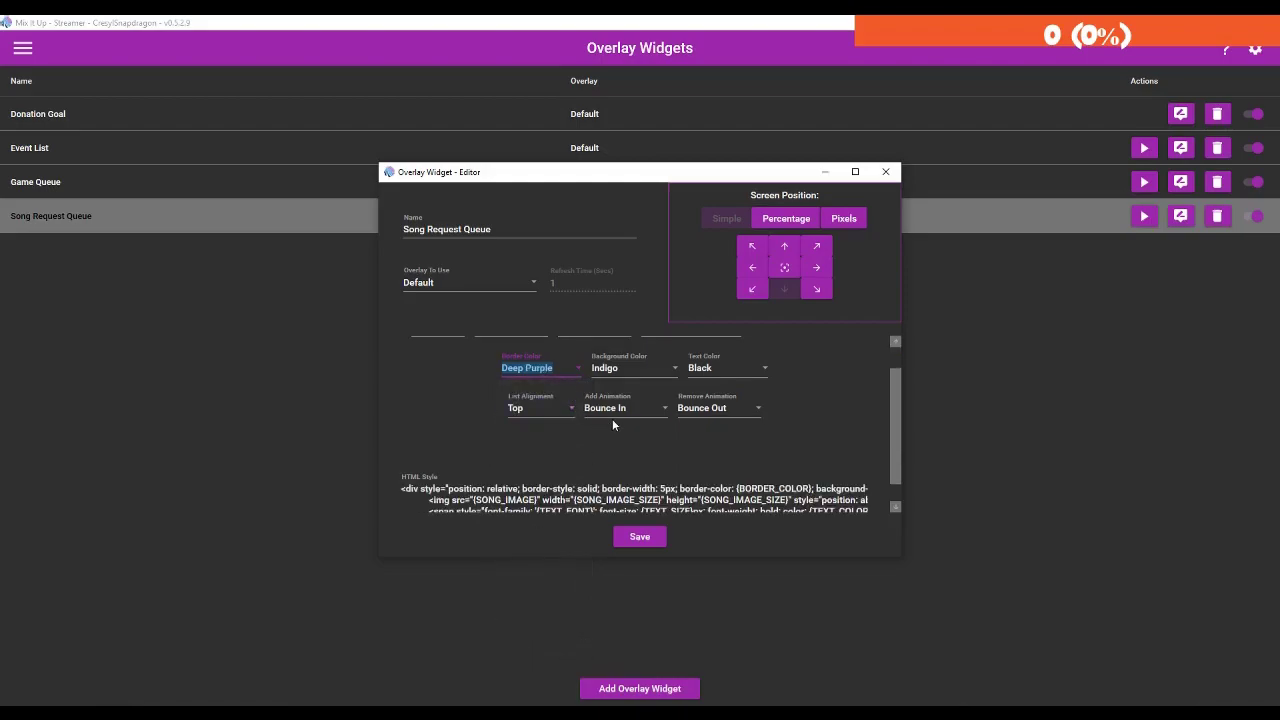
pyautogui.scroll(1, 616, 428)
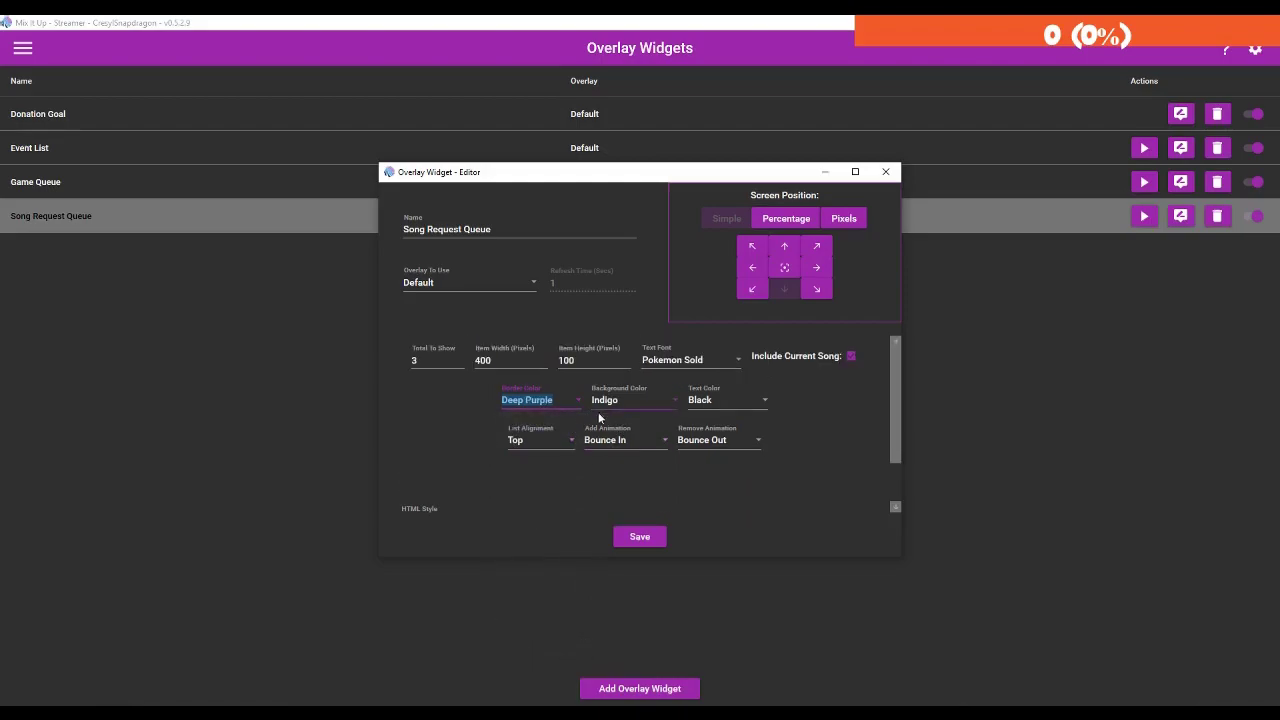
# Set the total to show to 1 and the item height to 50 pixels, saving and testing the widget.
pyautogui.click(434, 360)
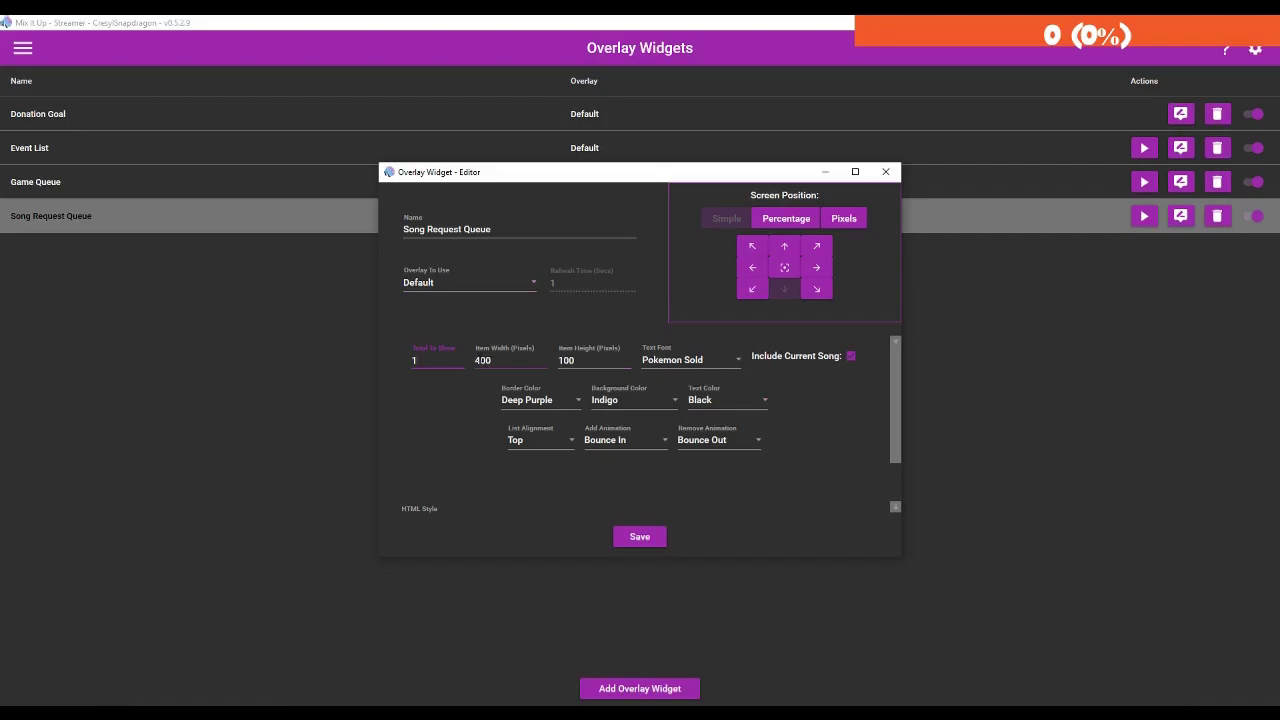
pyautogui.press('Tab')
pyautogui.press('Tab')
pyautogui.write('50')
pyautogui.click(655, 537)
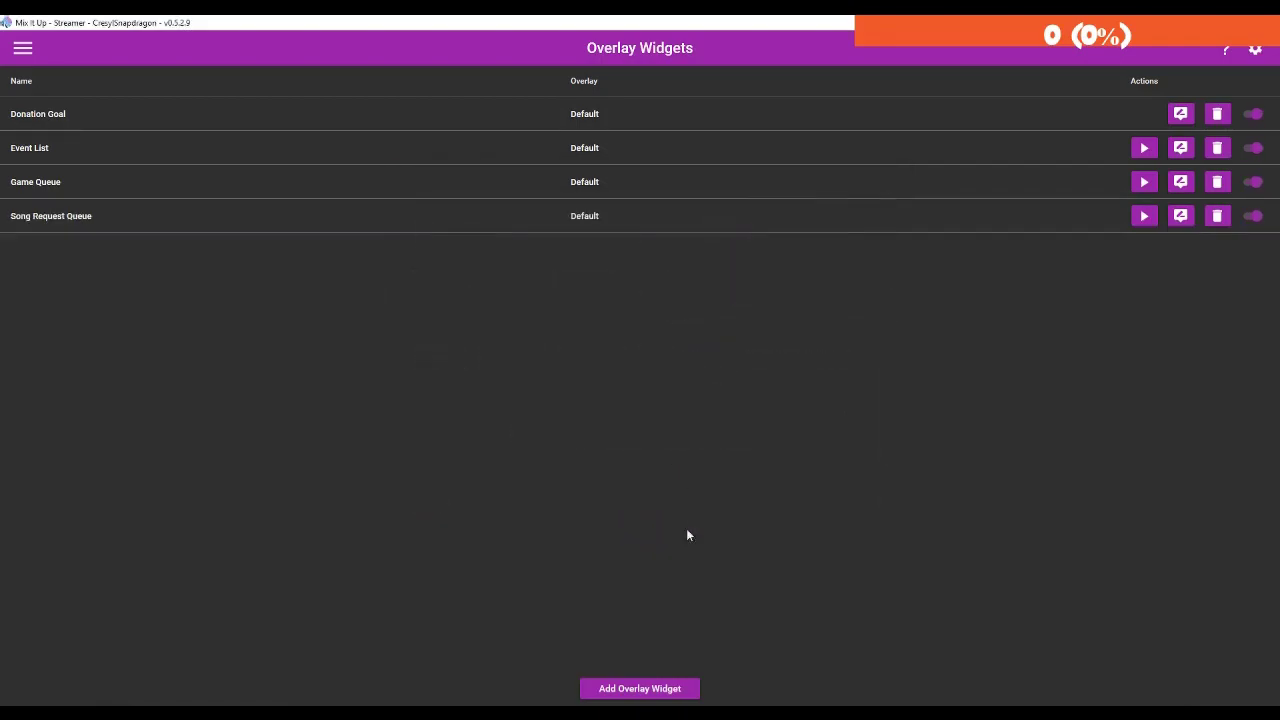
pyautogui.click(1143, 216)
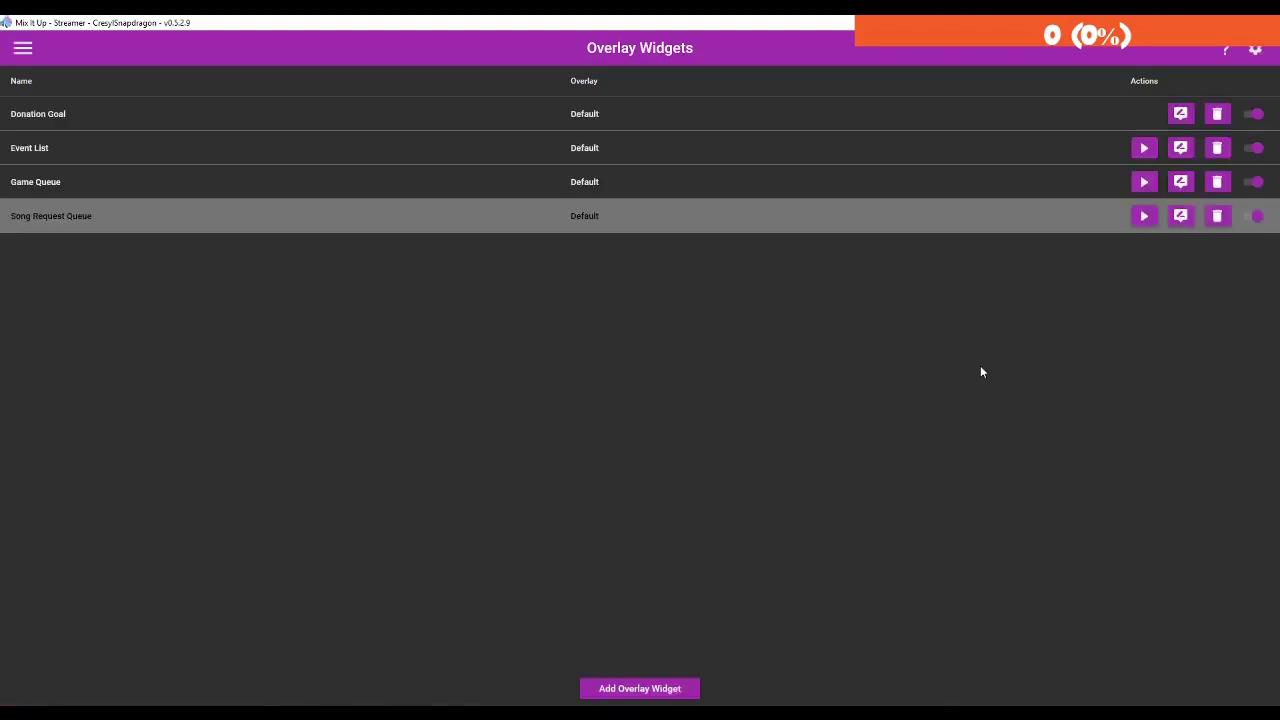
# Switch the Song Request Queue widget to percentage positioning, centred horizontally and near the overlay's lower edge, then save and test it.
pyautogui.click(1180, 216)
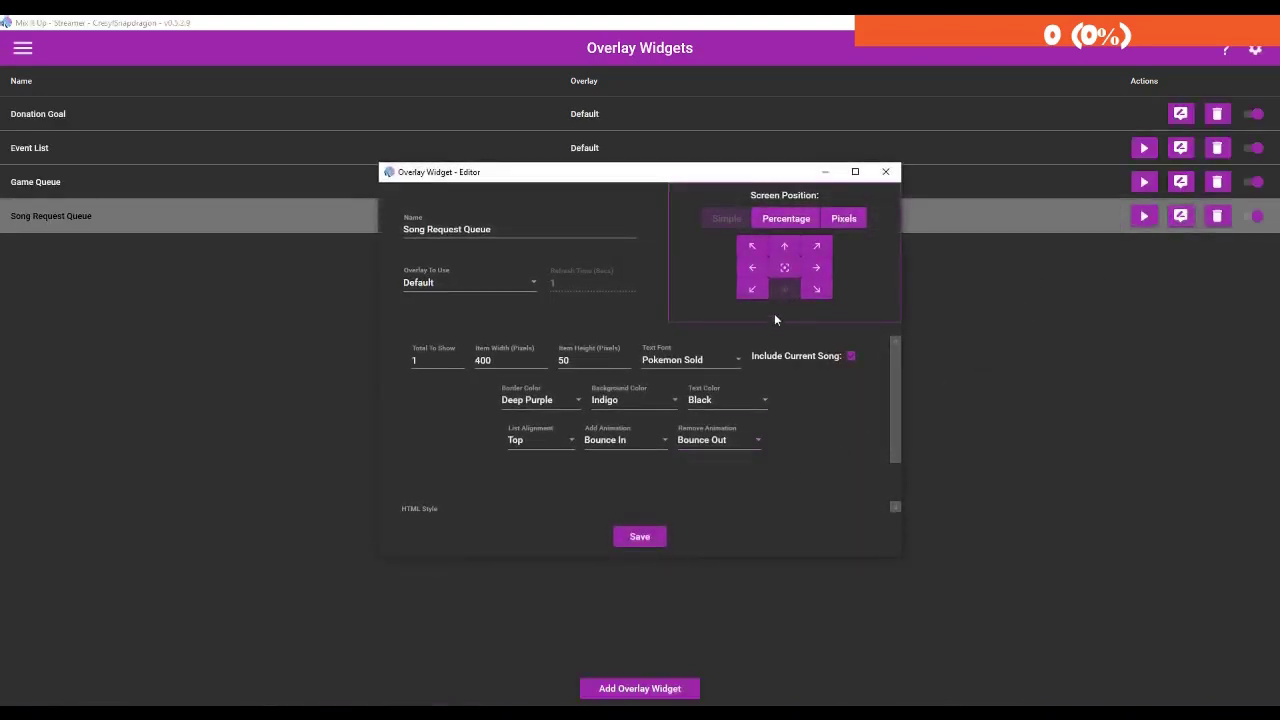
pyautogui.click(787, 220)
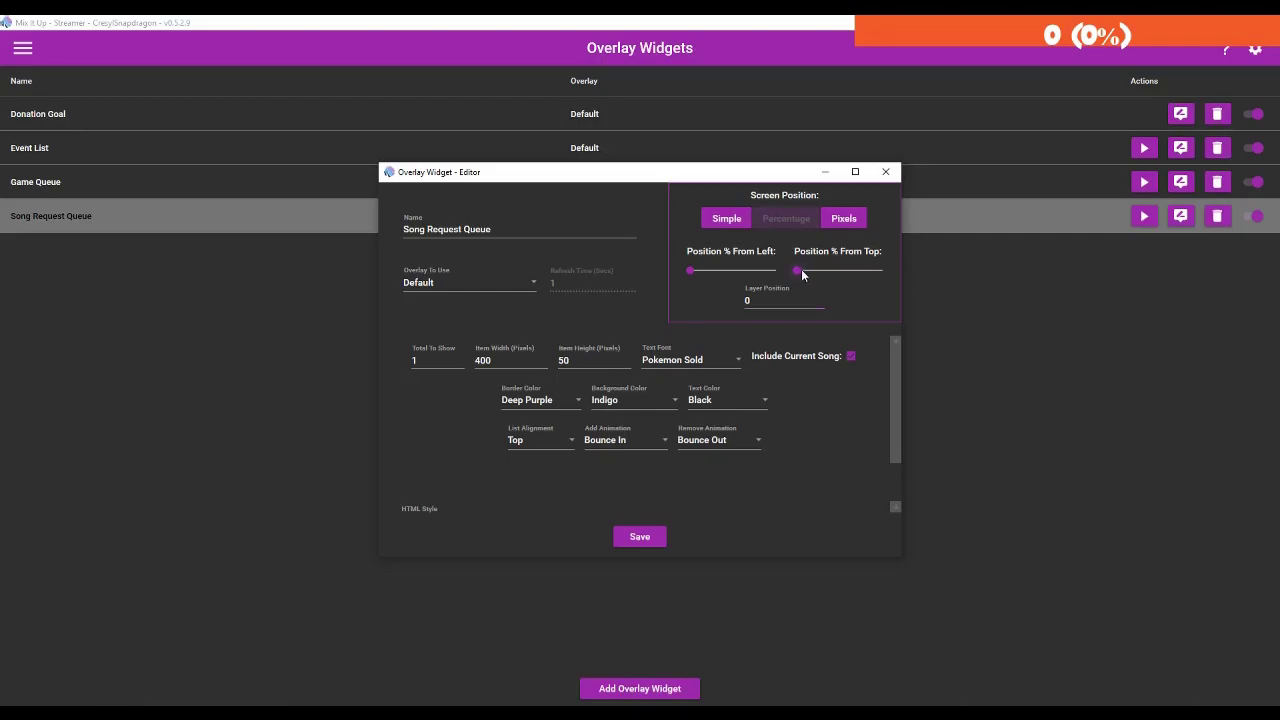
pyautogui.moveTo(802, 276); pyautogui.dragTo(799, 278)
pyautogui.moveTo(877, 280); pyautogui.dragTo(877, 280)
pyautogui.moveTo(714, 272); pyautogui.dragTo(729, 269)
pyautogui.click(640, 537)
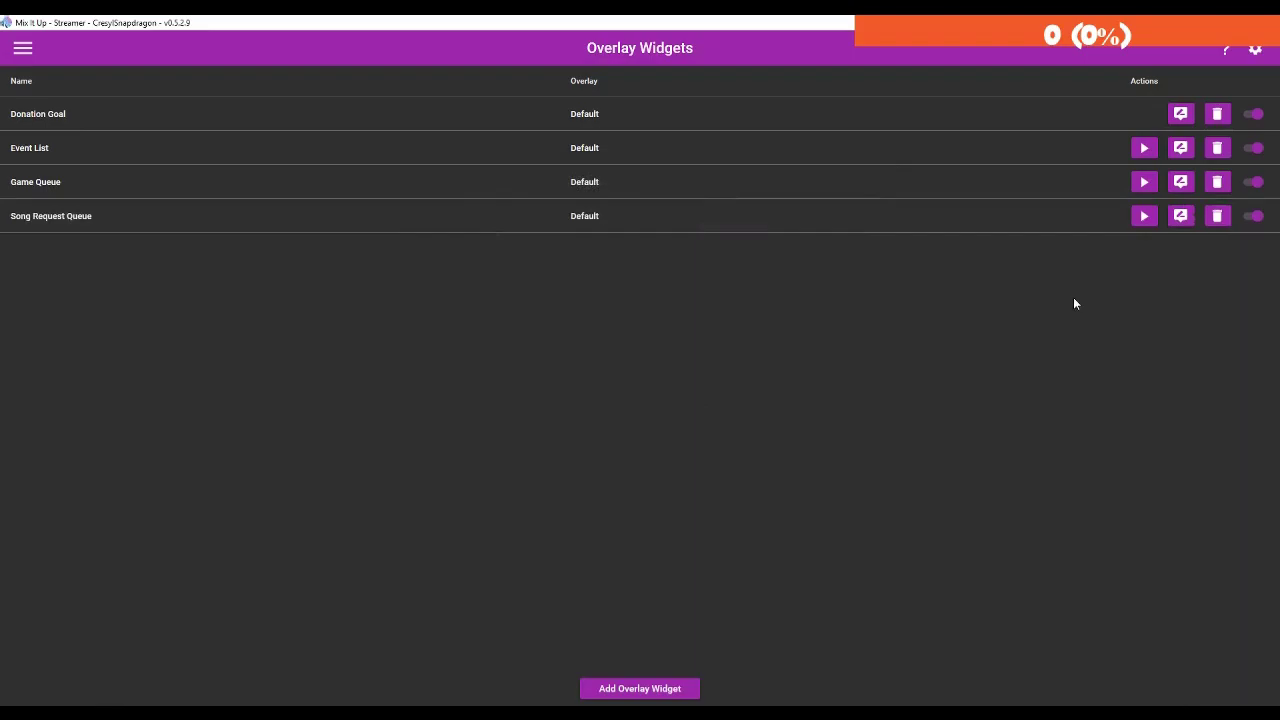
pyautogui.click(1138, 222)
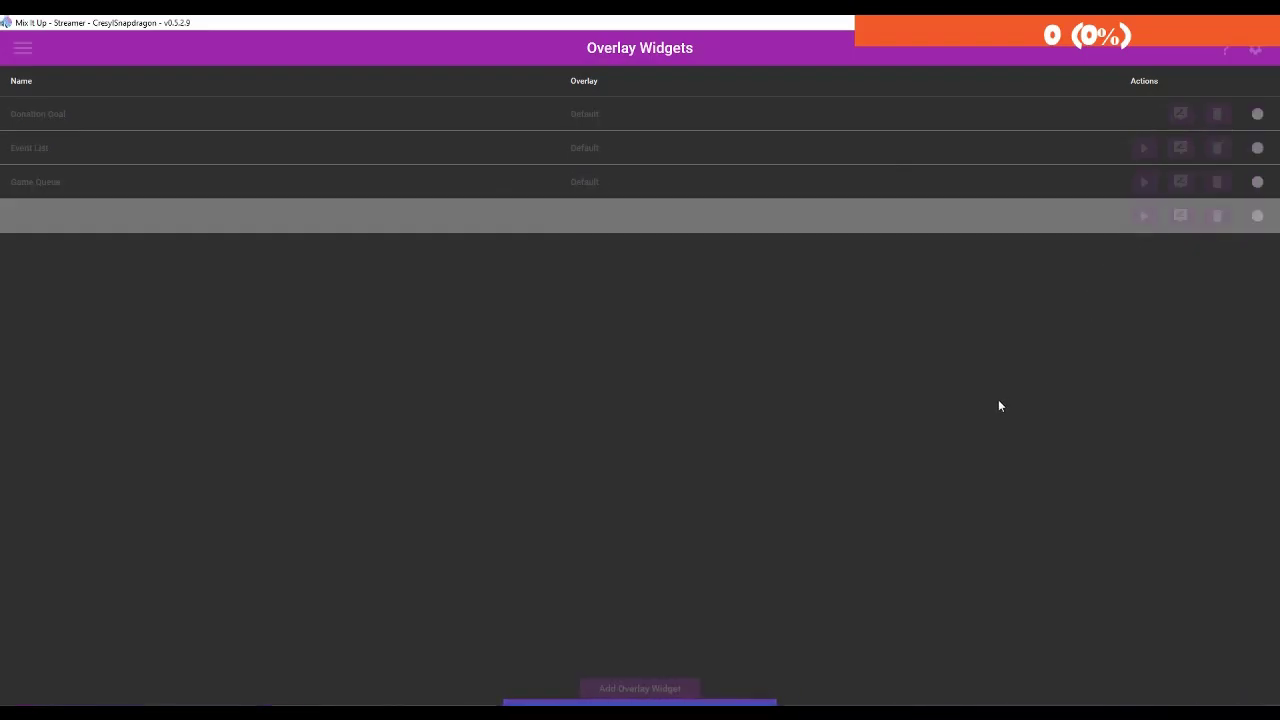
# Raise the widget by lowering its percentage from the top to about three quarters, then save and test it.
pyautogui.click(1180, 220)
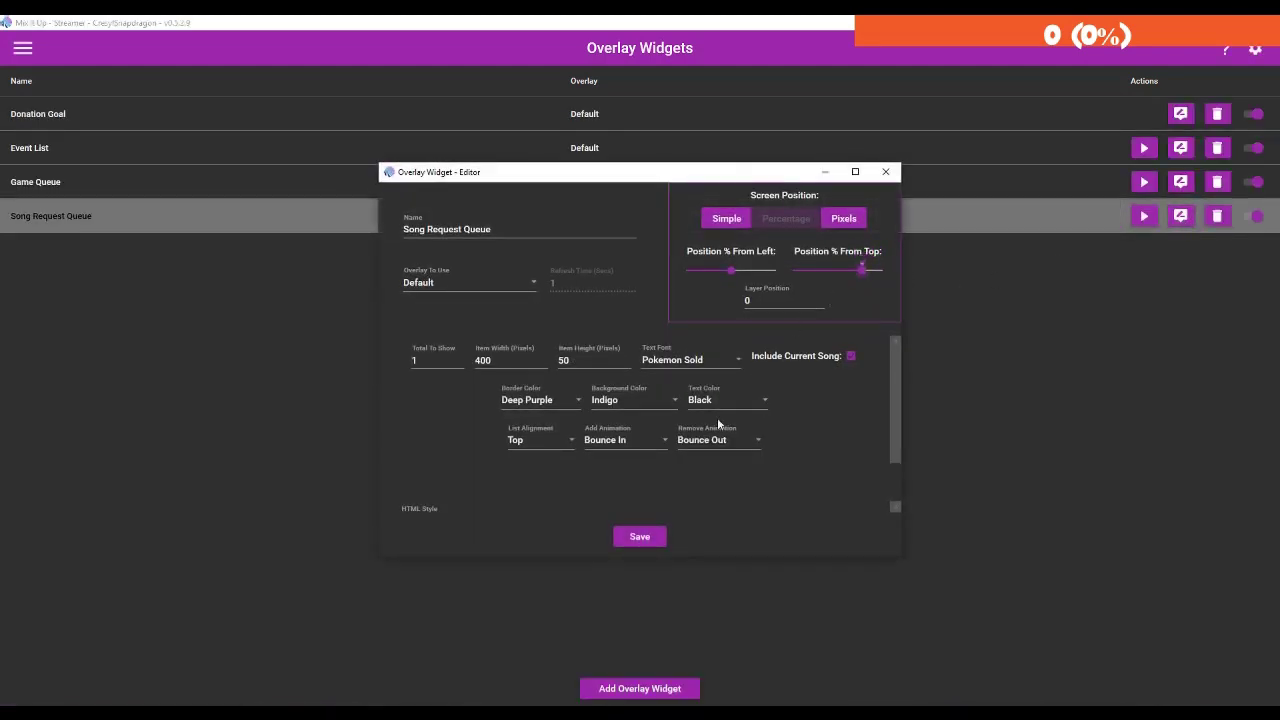
pyautogui.click(640, 537)
pyautogui.click(1144, 218)
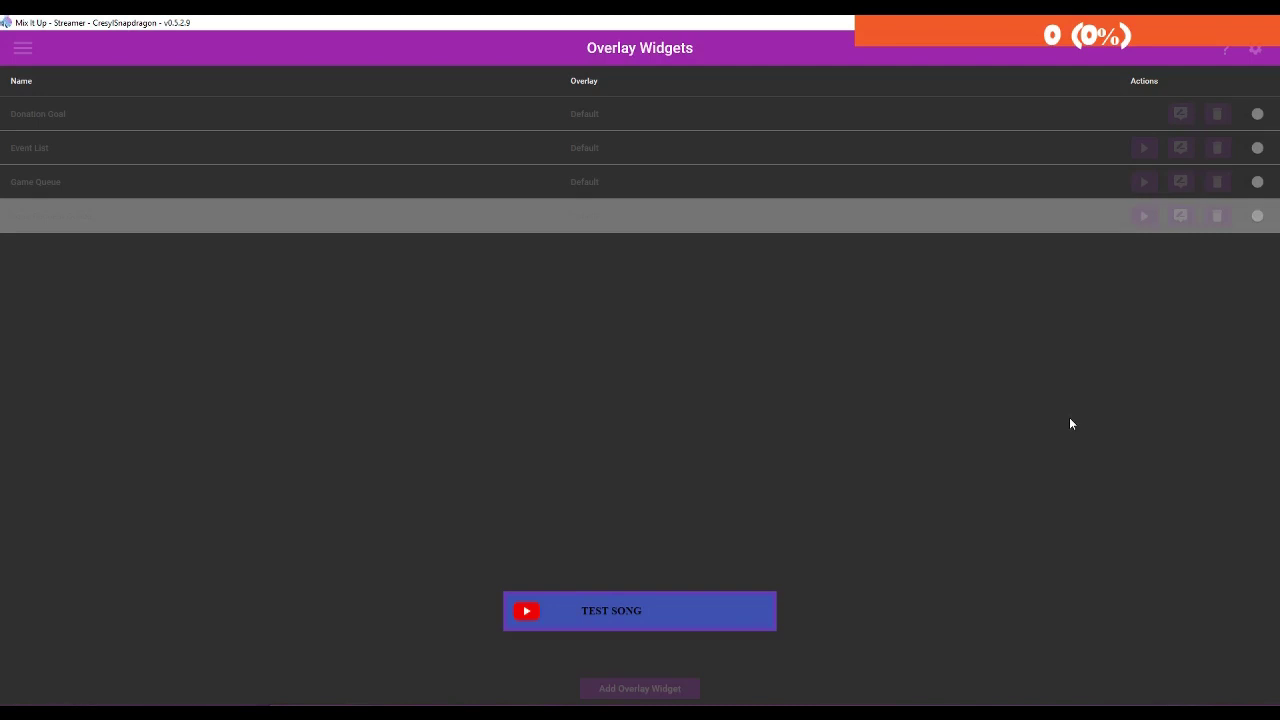
# Review the Song Request Queue widget's settings, save them and open the Song Requests page.
pyautogui.click(1180, 215)
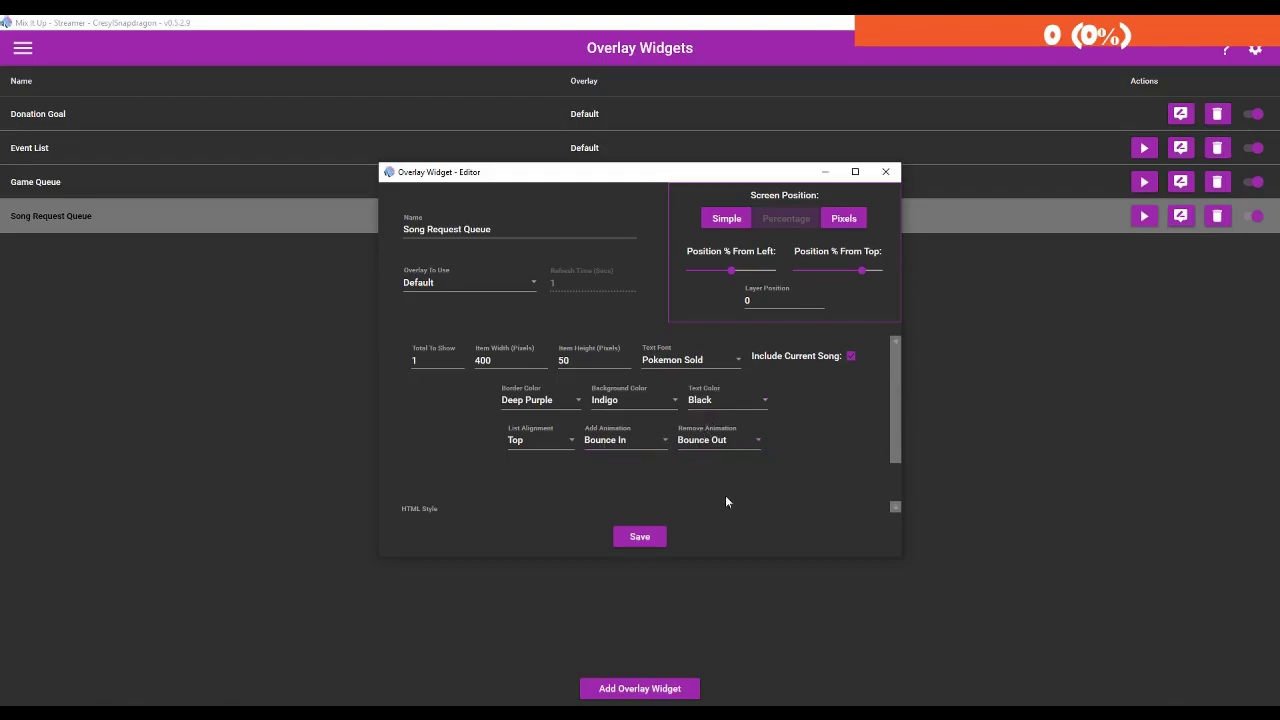
pyautogui.click(652, 540)
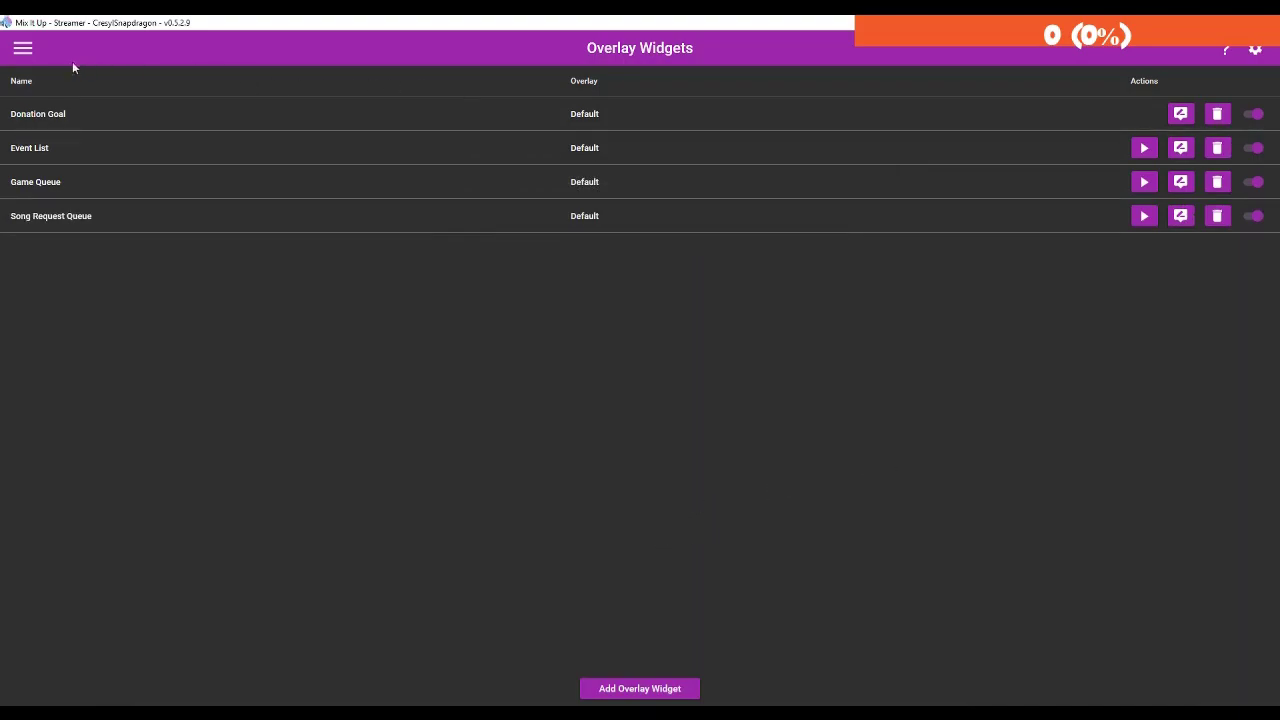
pyautogui.click(21, 49)
pyautogui.click(64, 408)
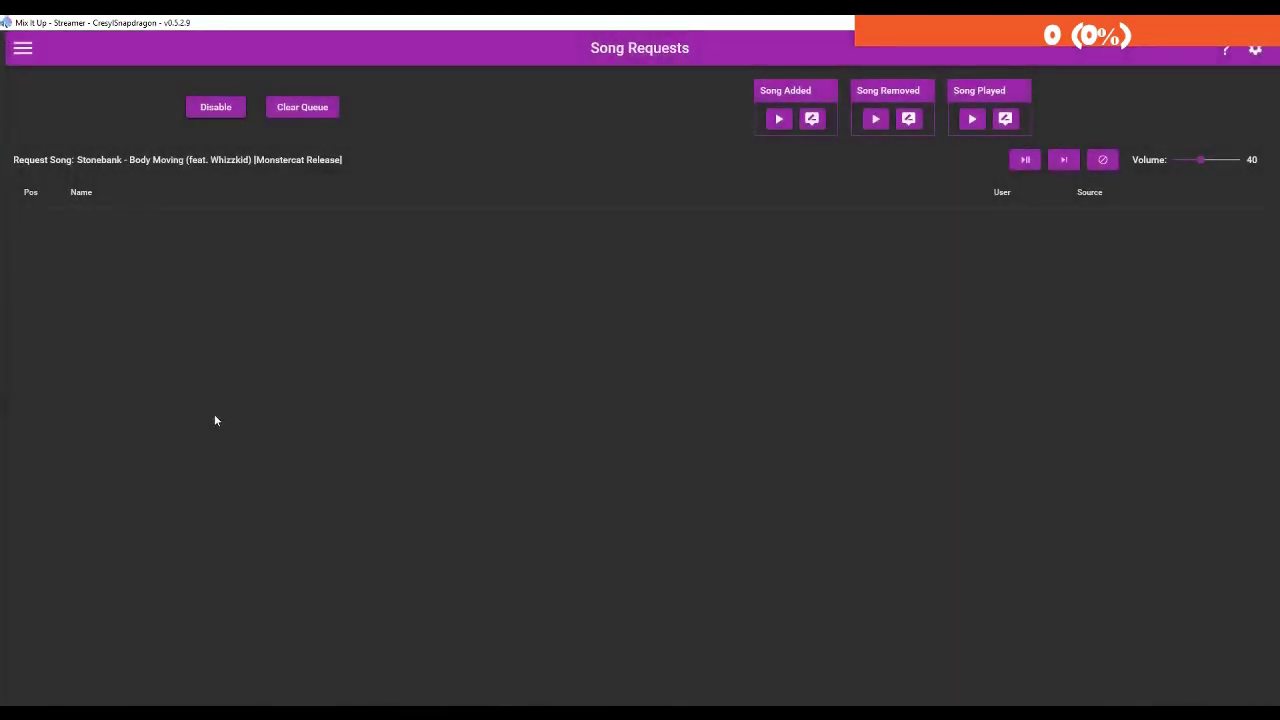